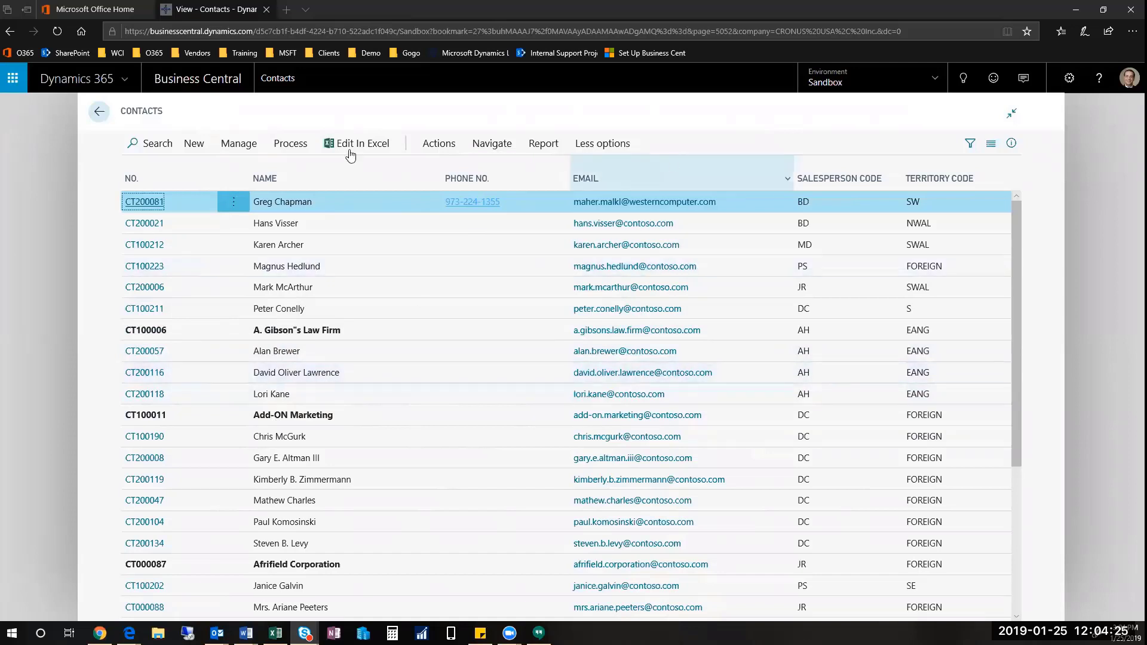
# Step: Filter contacts by 'the can', then clear the filter and scroll down to The Cannon Group PLC
pyautogui.click(149, 144)
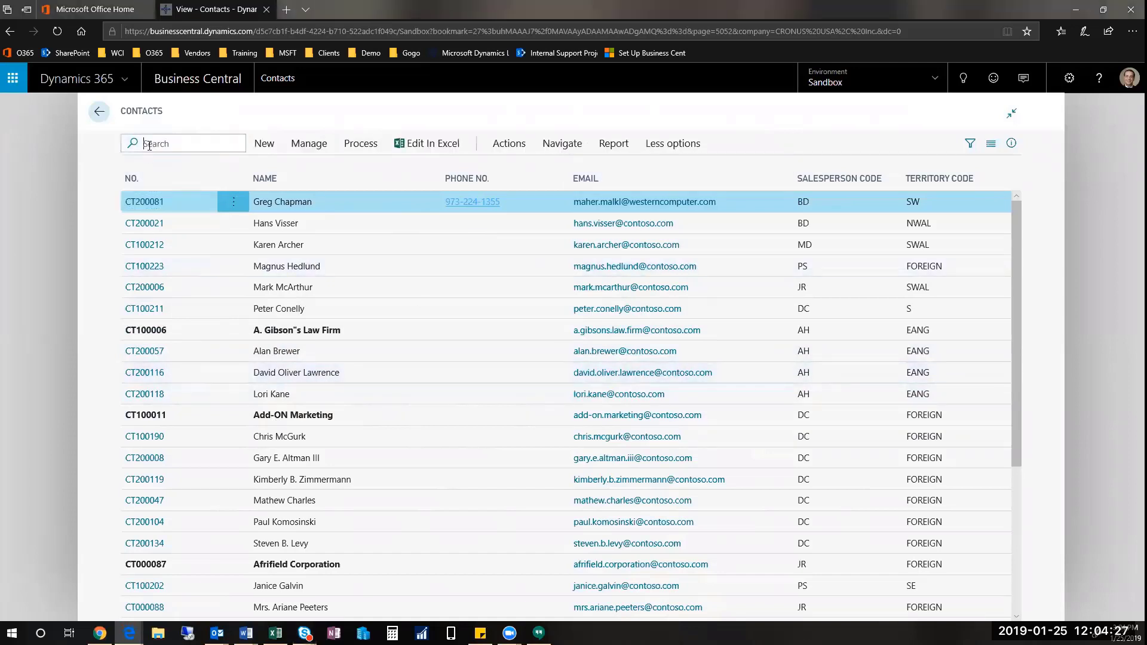
pyautogui.write('the can')
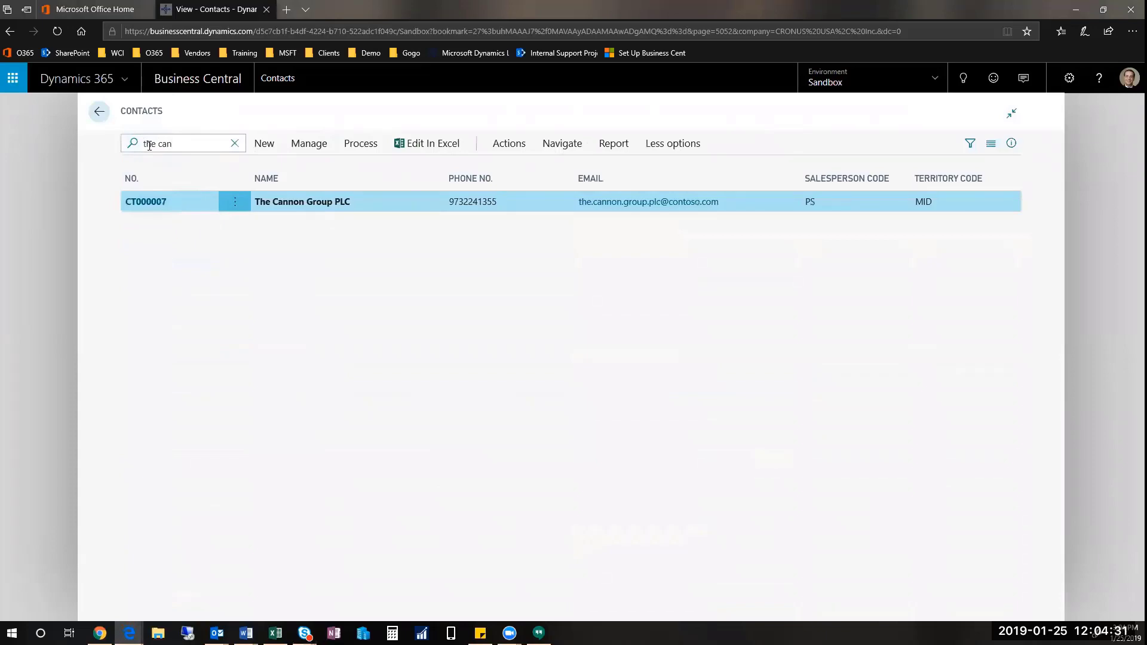
pyautogui.click(235, 144)
pyautogui.scroll(-5, 411, 429)
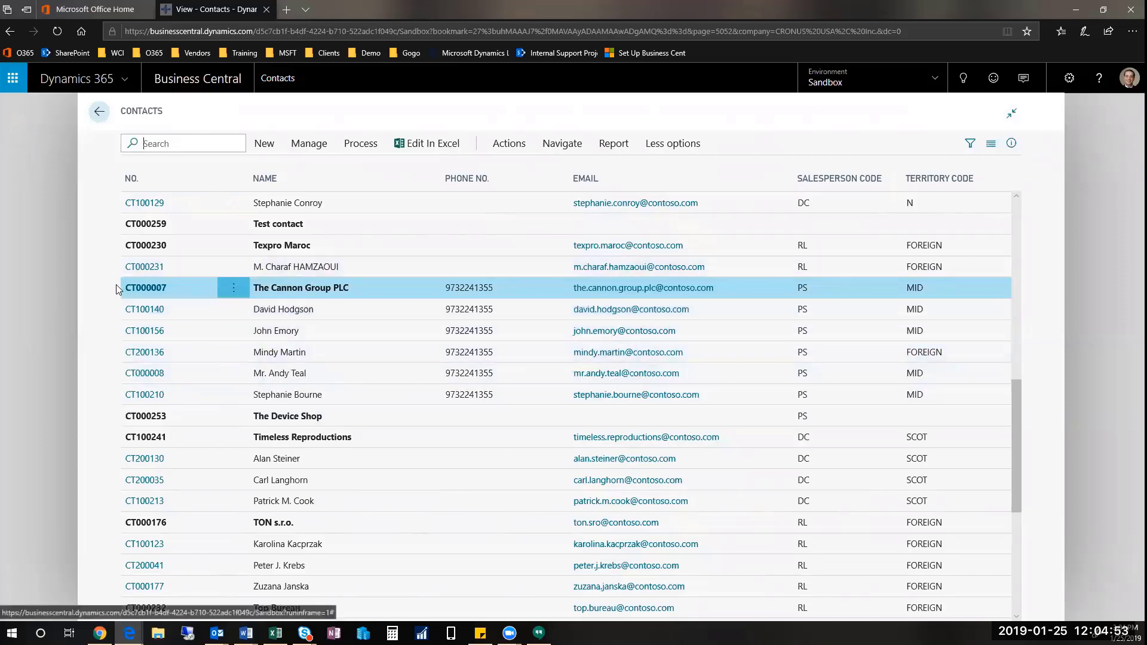
# Step: Open contact CT000007, The Cannon Group PLC, and expand its Type choices
pyautogui.click(141, 289)
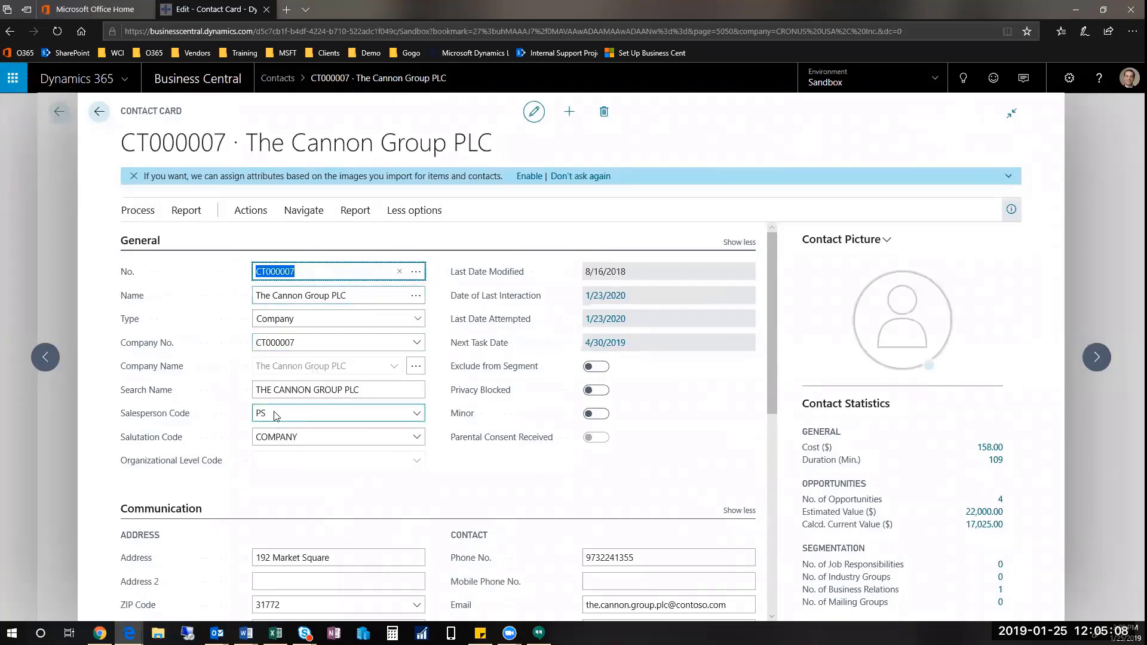
pyautogui.click(367, 326)
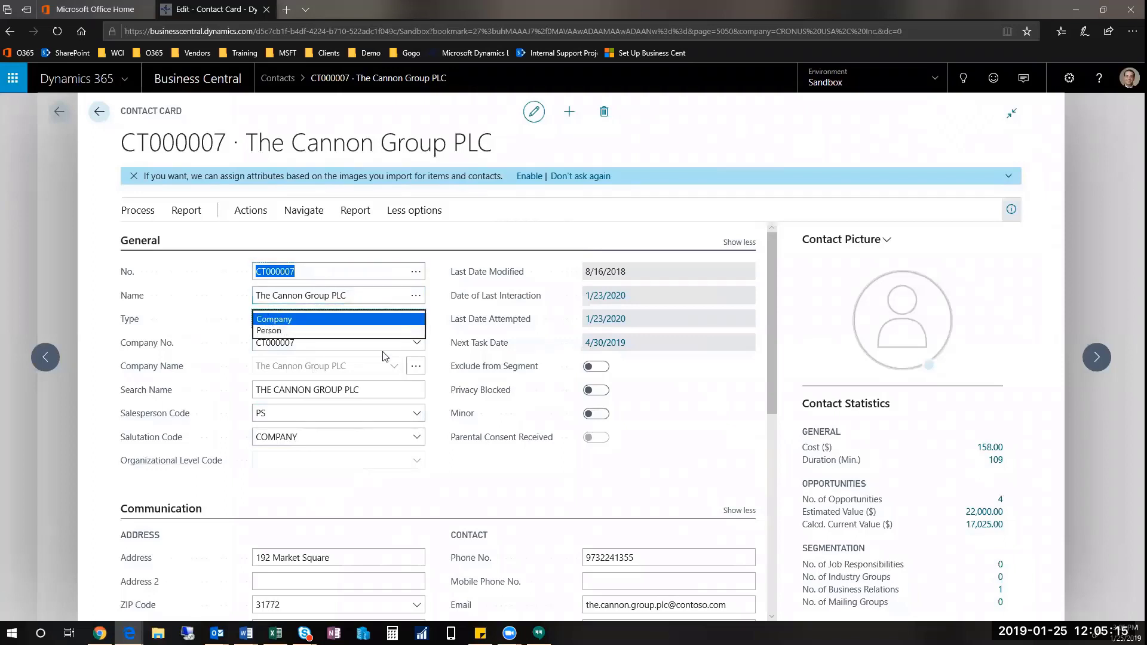
# Step: Dismiss the Type choices, leaving The Cannon Group PLC as a Company contact
pyautogui.click(836, 136)
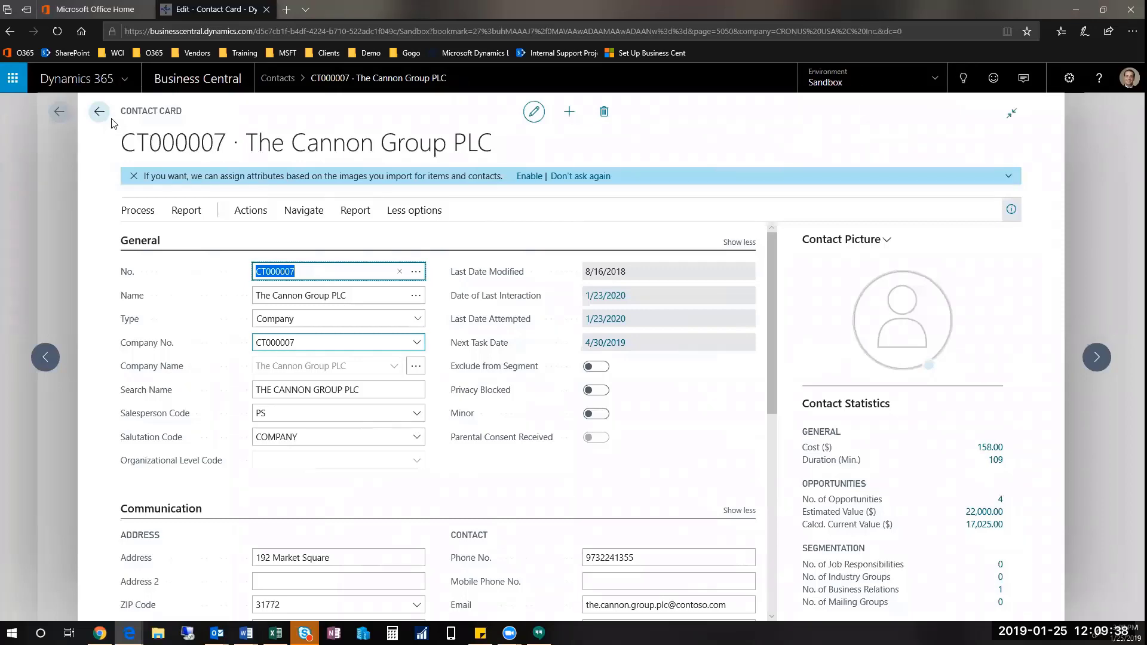
# Step: Search Tell Me for 'customer' and go to the Customers list
pyautogui.doubleClick(160, 112)
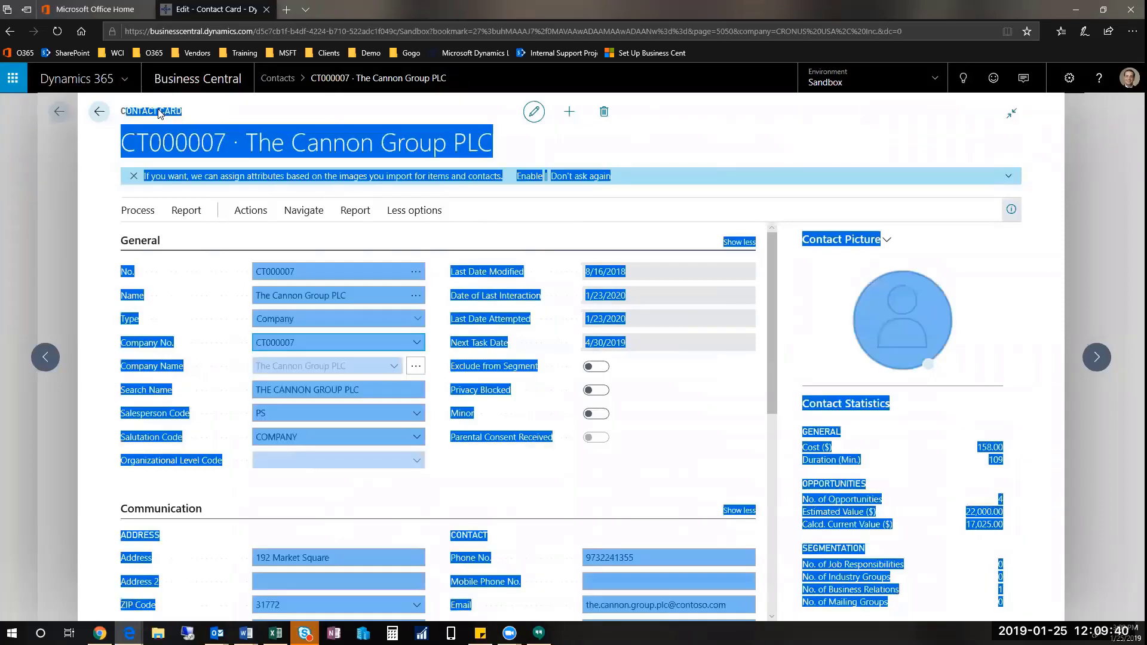
pyautogui.click(158, 112)
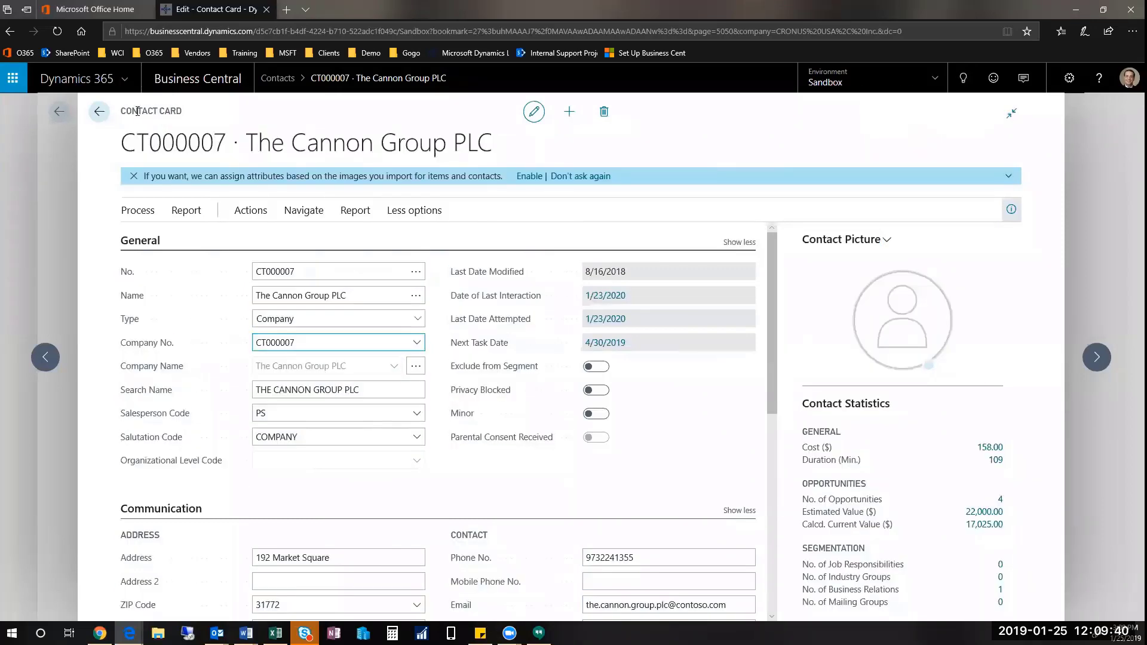
pyautogui.click(964, 82)
pyautogui.write('customer')
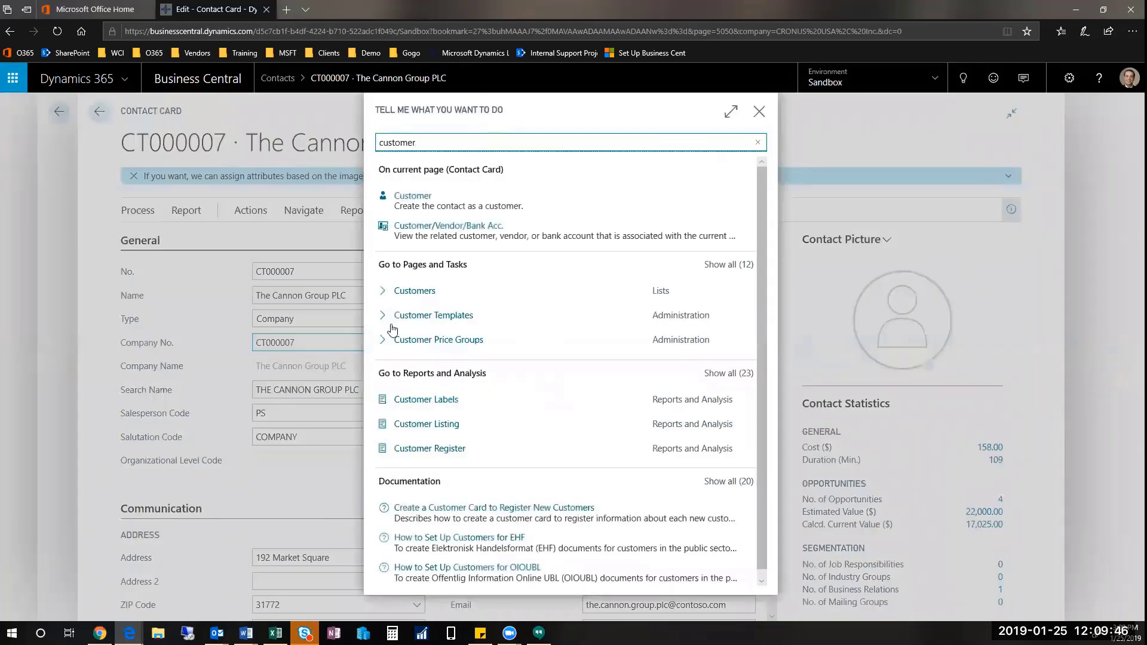
pyautogui.click(413, 299)
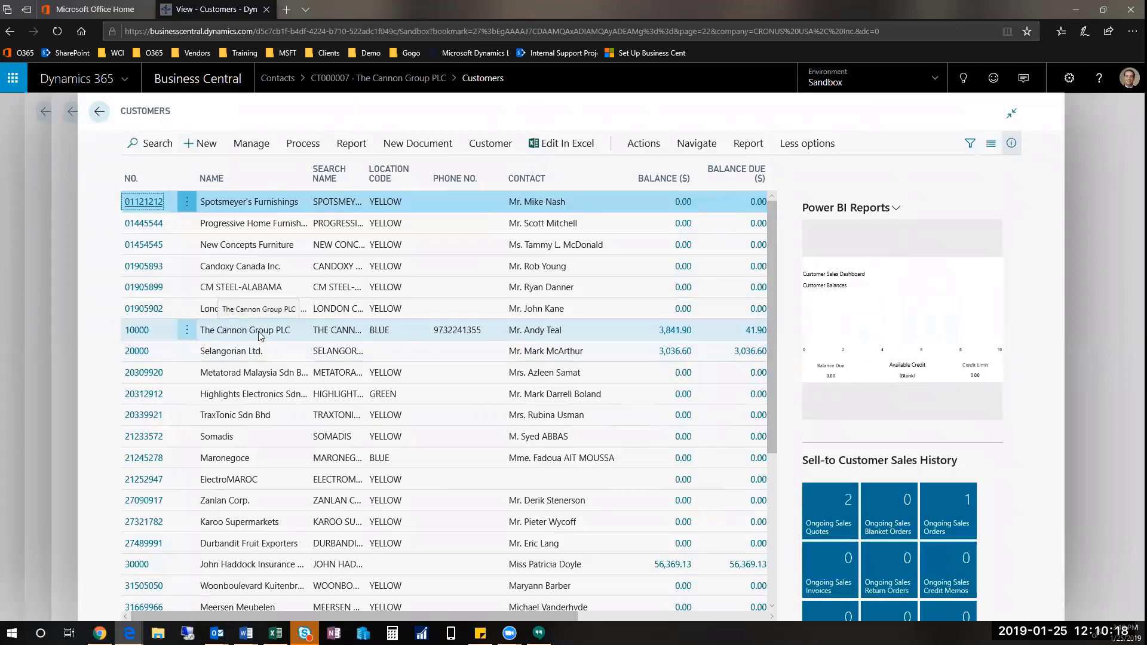
# Step: Open the Customer Card for customer 10000, The Cannon Group PLC
pyautogui.click(146, 332)
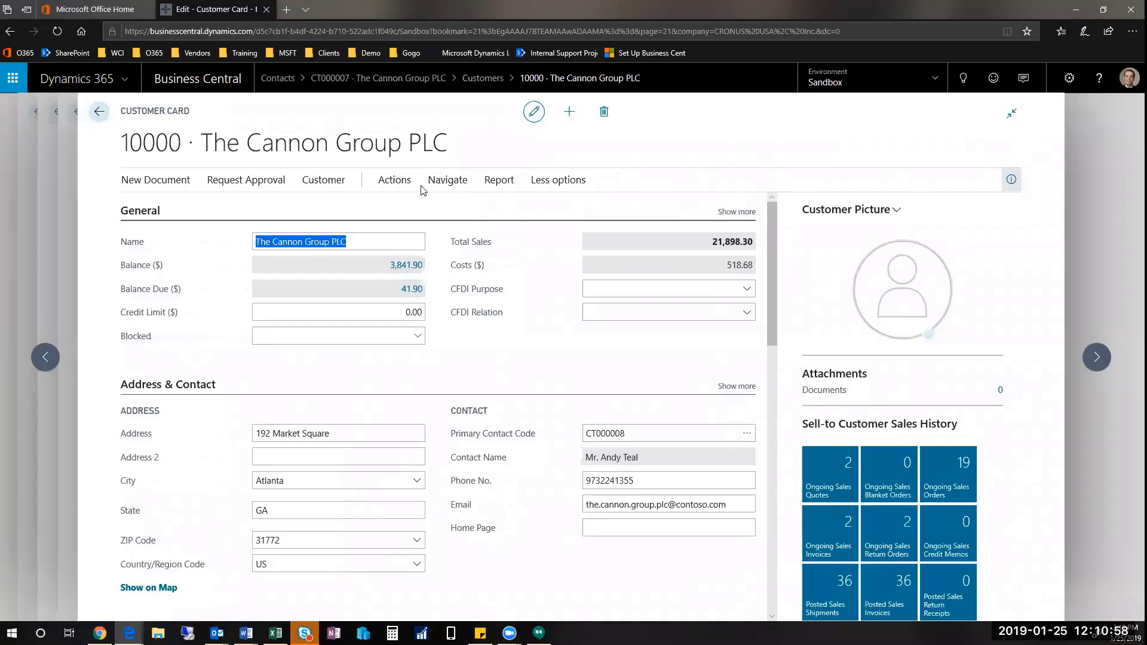
# Step: Review the contacts linked to customer 10000, then return to the CT000007 contact card
pyautogui.click(307, 190)
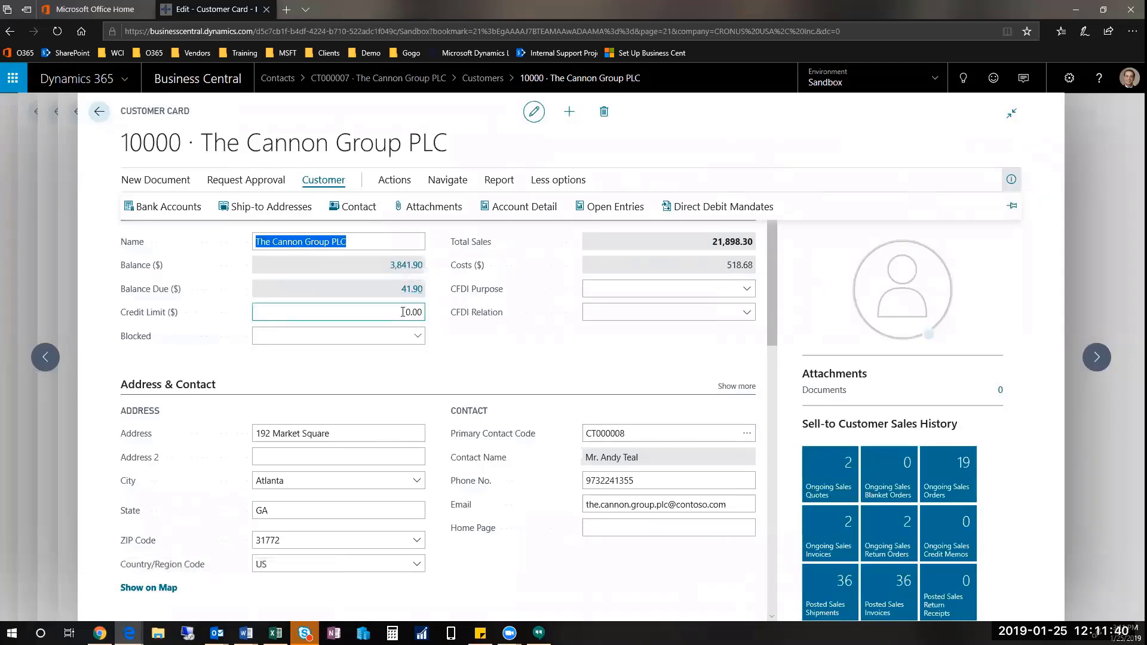
pyautogui.click(363, 209)
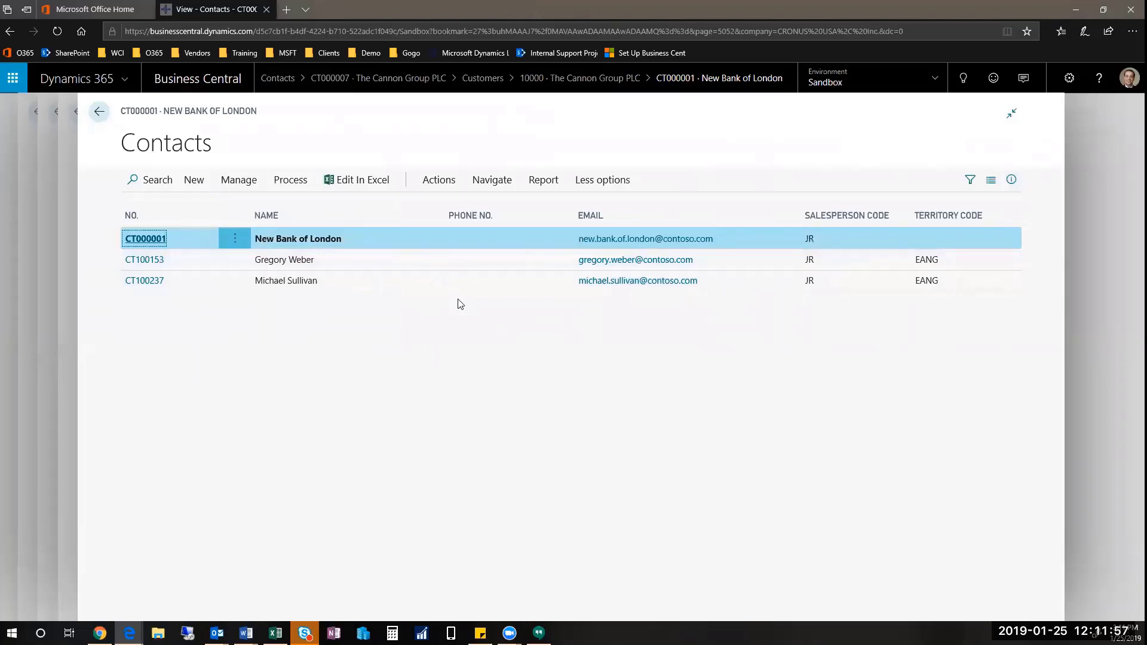
pyautogui.press('Escape')
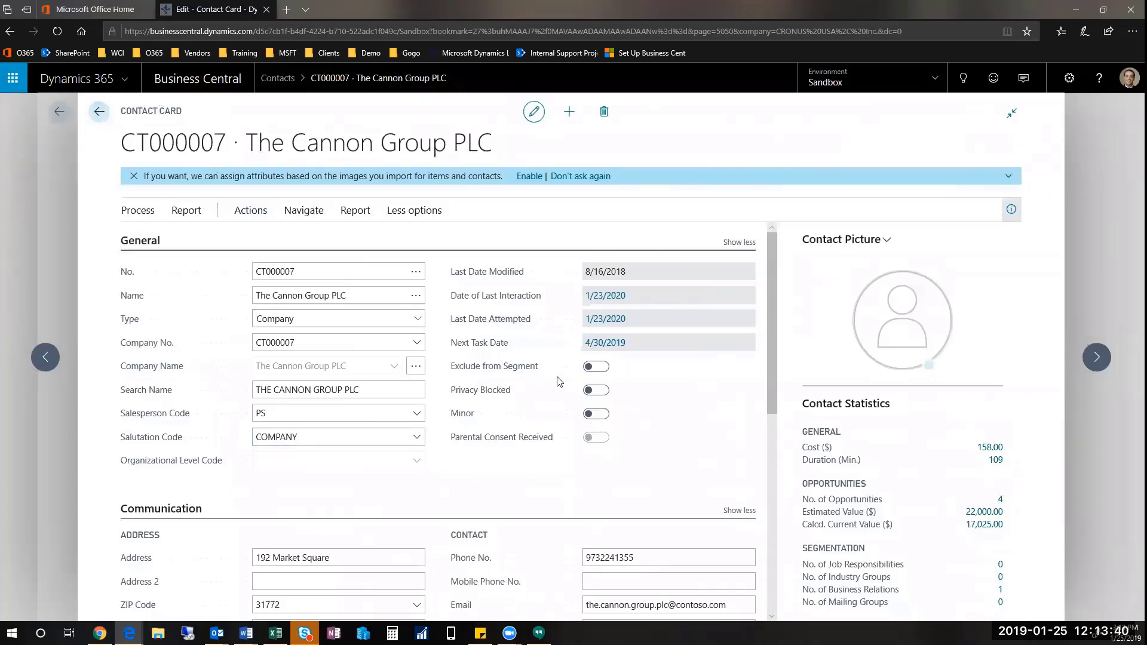
pyautogui.click(417, 416)
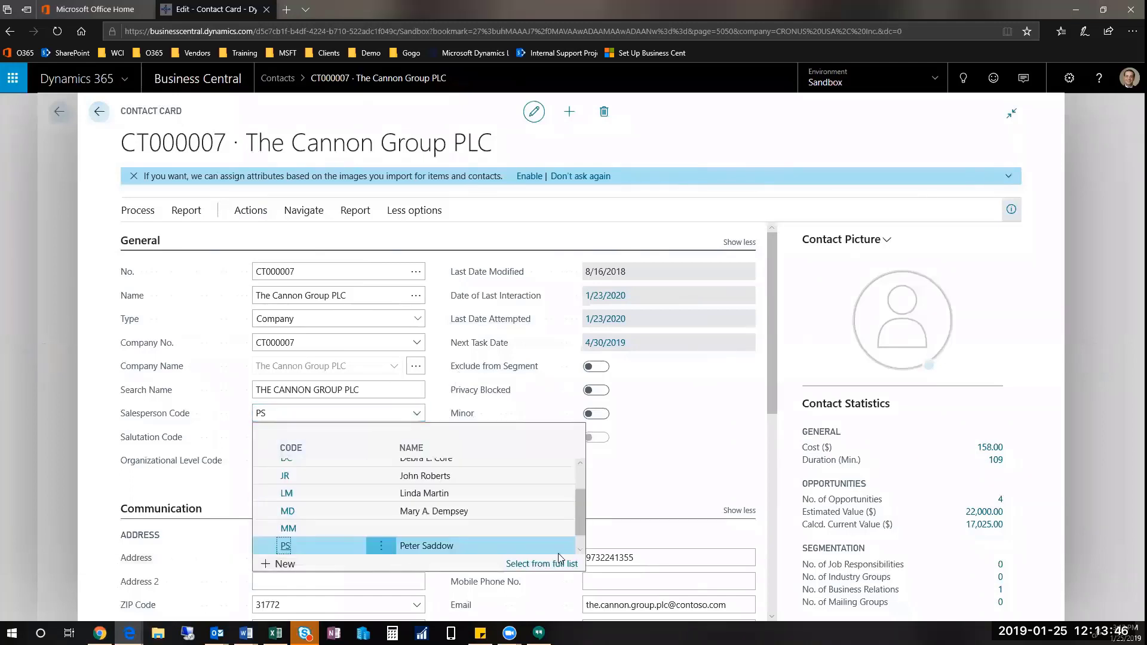
pyautogui.click(834, 145)
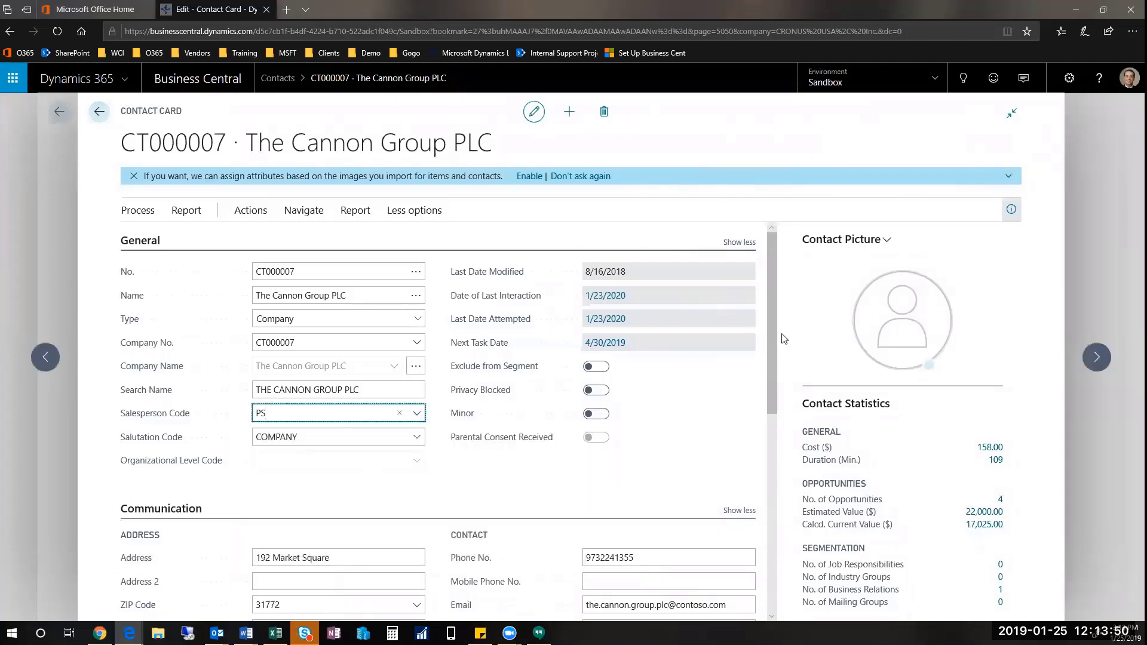
pyautogui.scroll(-3, 770, 506)
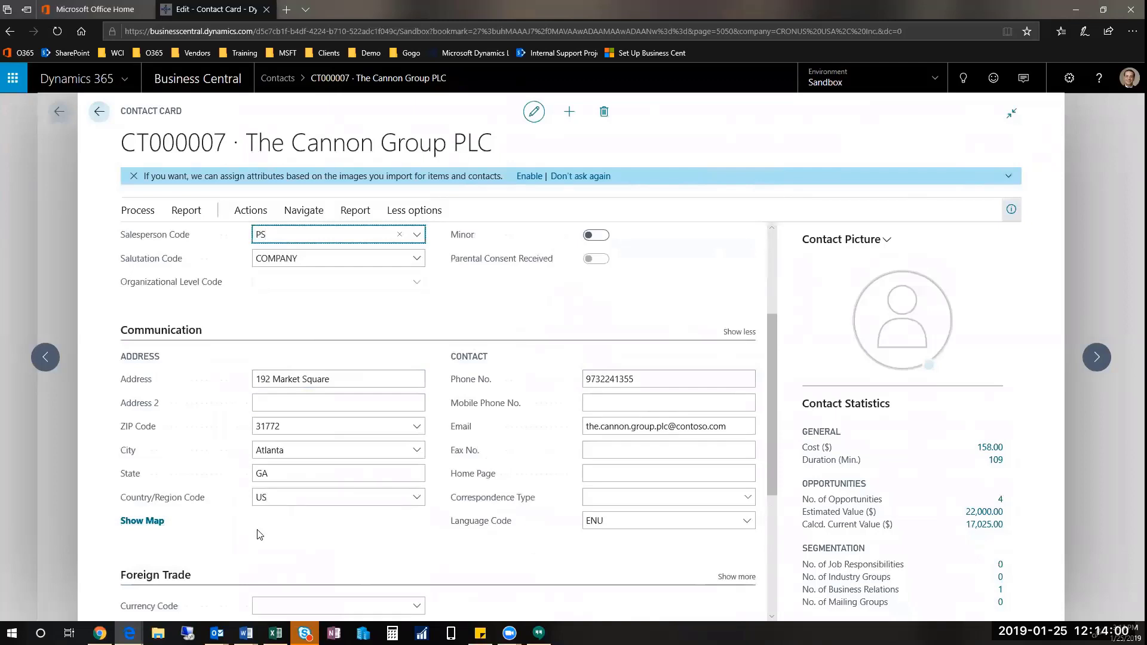
pyautogui.scroll(-1, 490, 449)
pyautogui.scroll(-3, 490, 449)
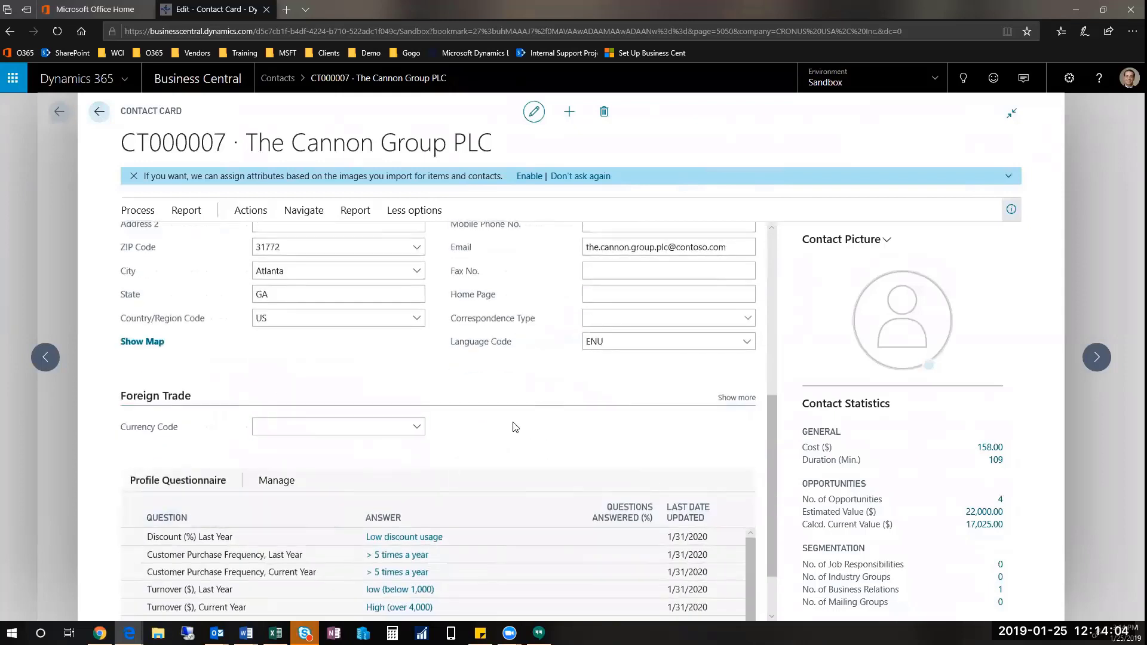
pyautogui.scroll(-2, 520, 359)
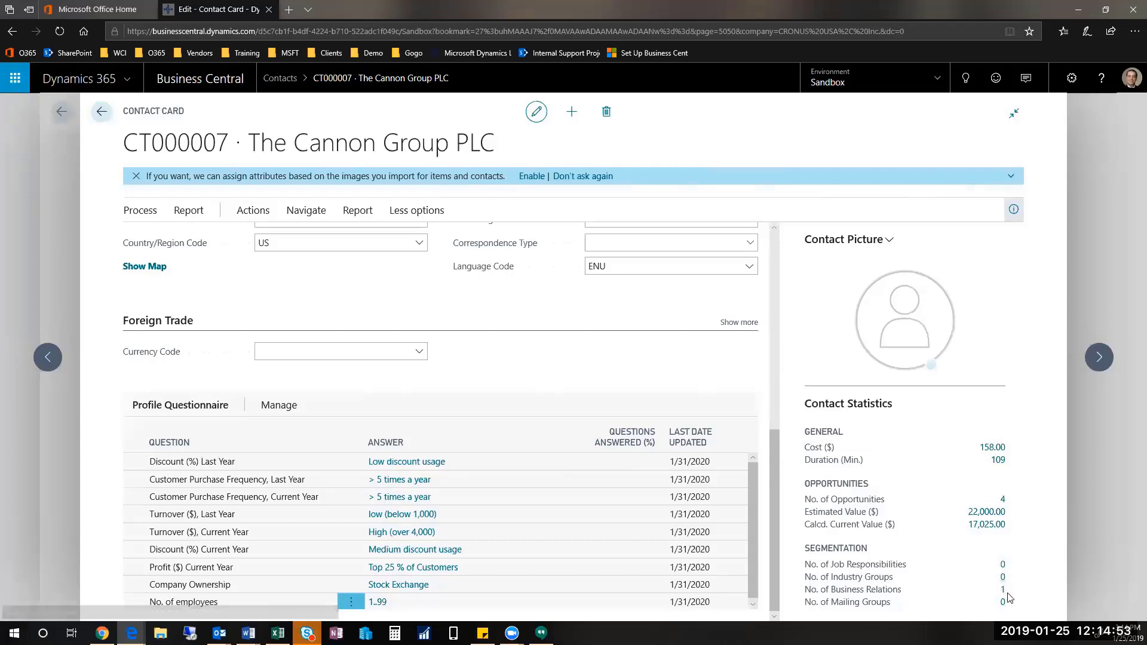
pyautogui.click(1002, 592)
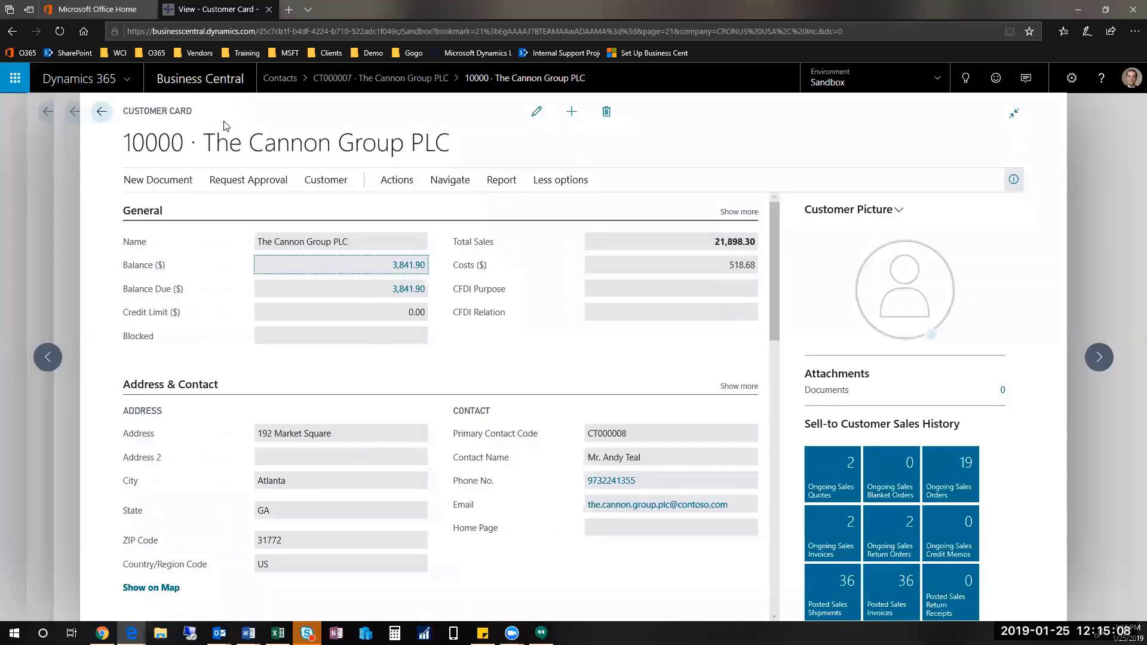
pyautogui.press('Escape')
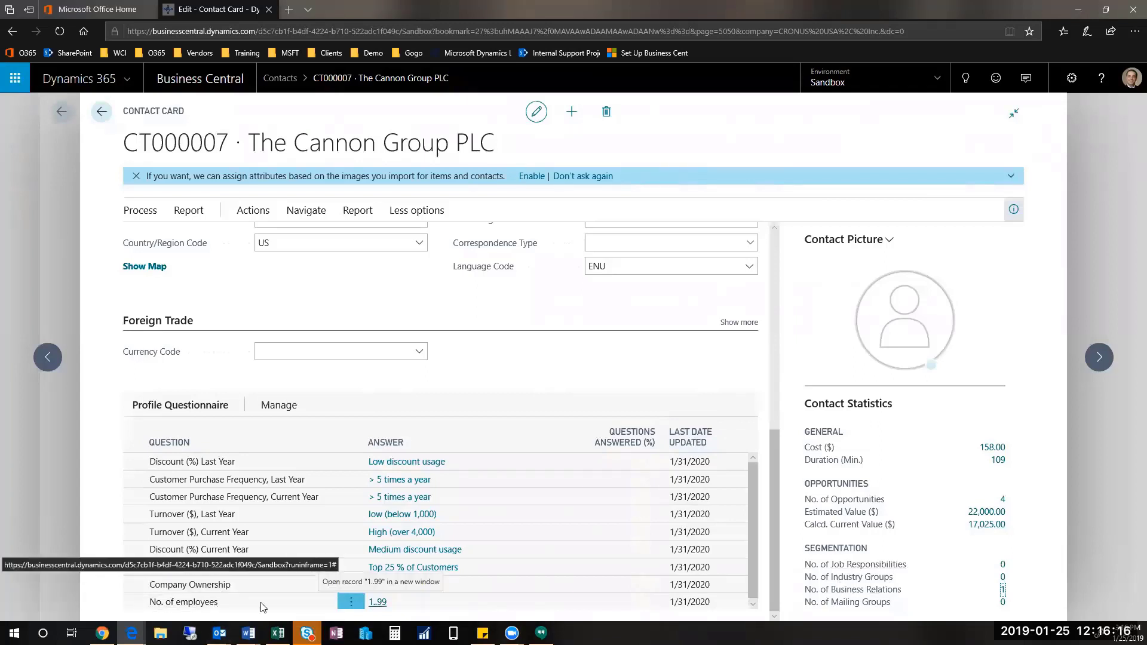
# Step: Tick Partner under Additional Business Relations in the COMPANY profile answers, then close them
pyautogui.press('Return')
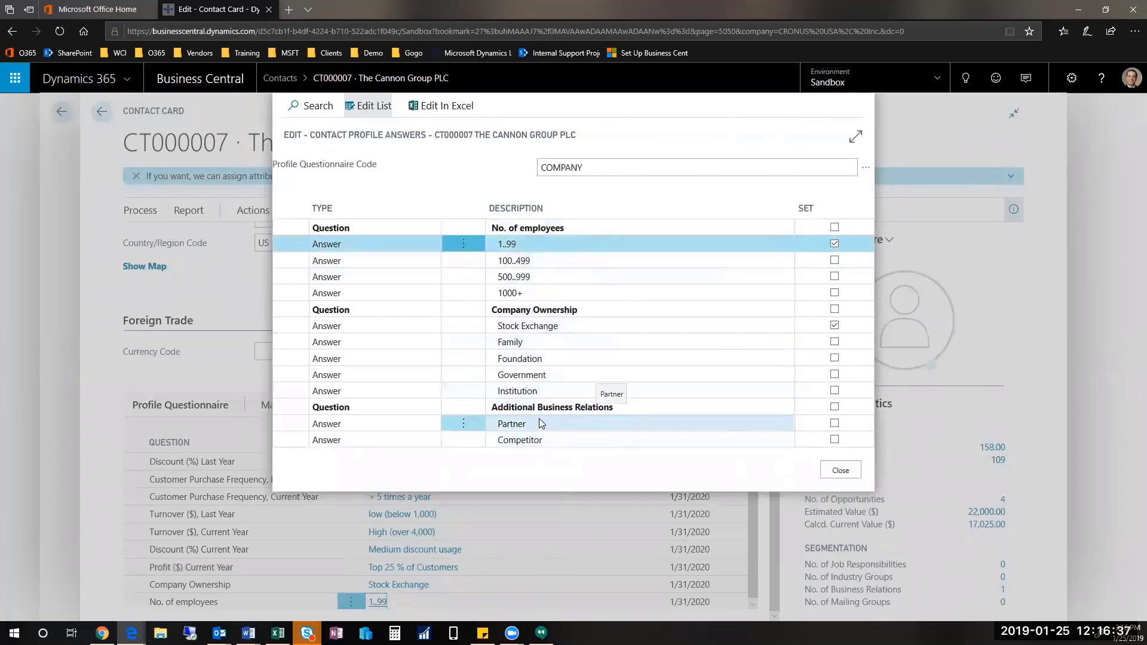
pyautogui.click(835, 424)
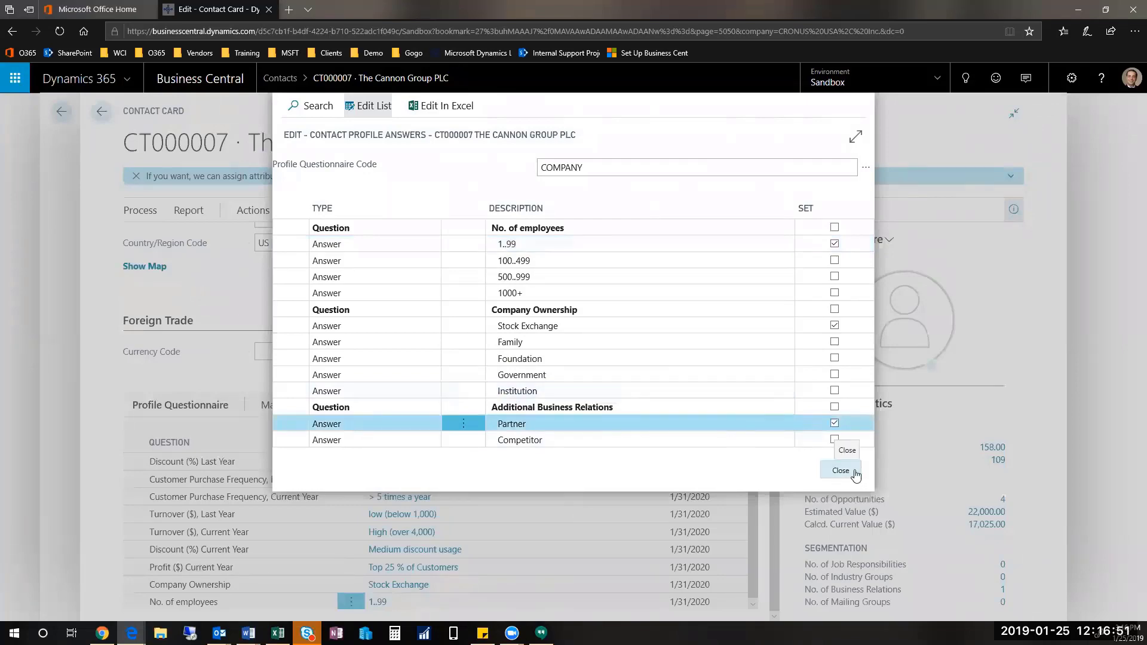
pyautogui.click(854, 472)
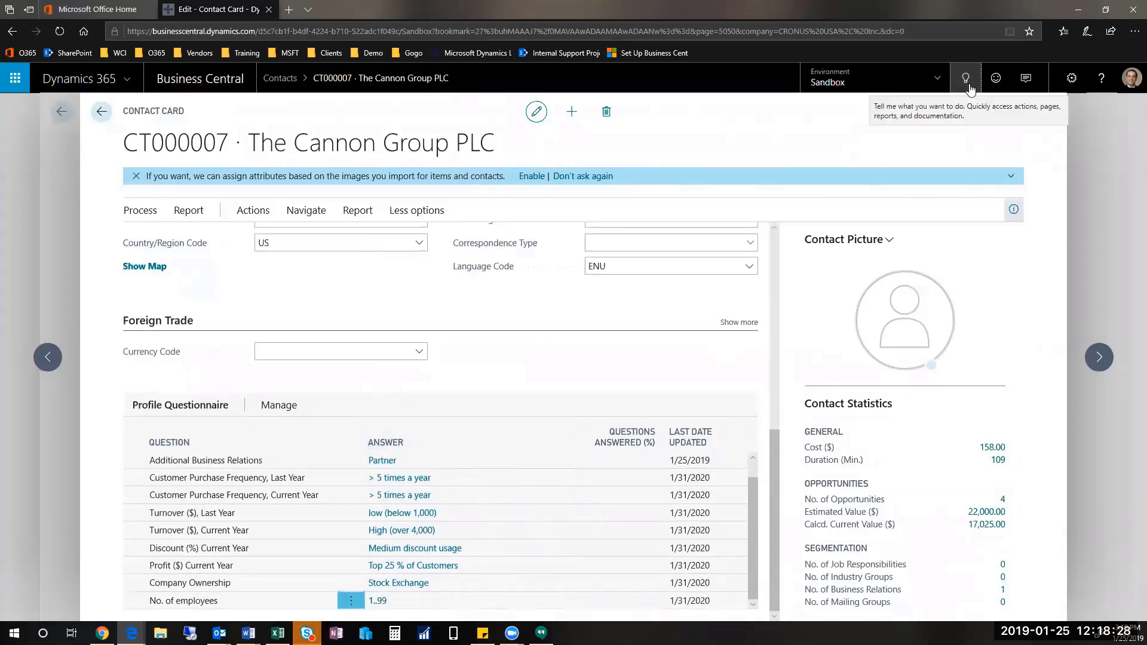
# Step: Search Tell Me for 'ques' and open the Questionnaire Setup page
pyautogui.click(966, 79)
pyautogui.write('ques')
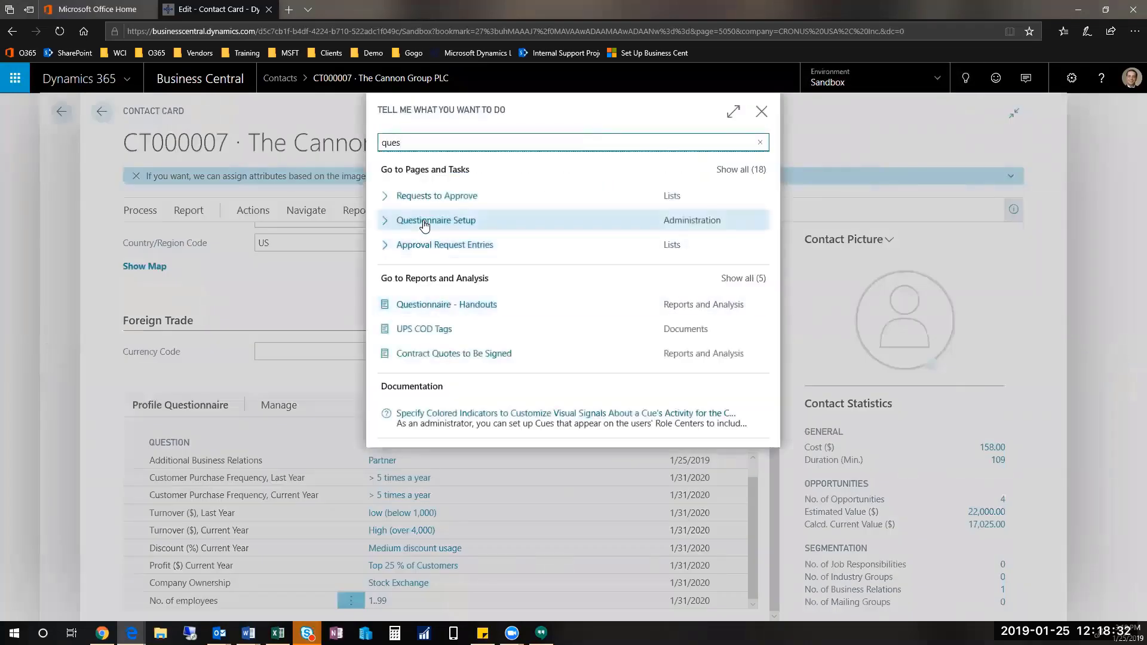
pyautogui.click(424, 224)
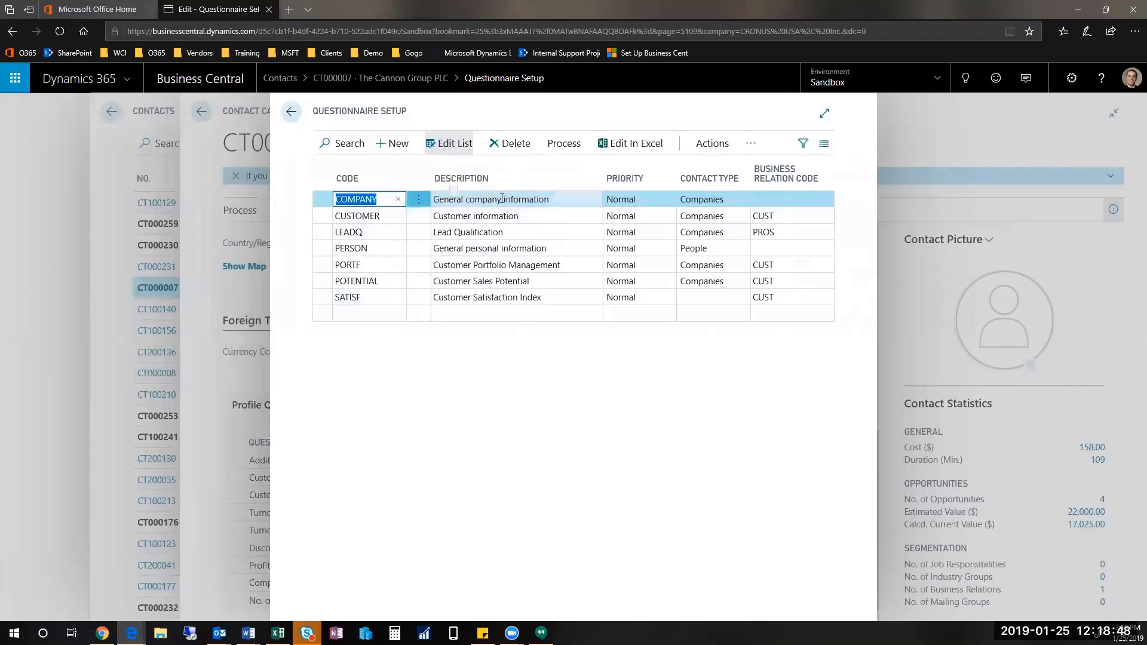
# Step: Check the LEADQ entry, then select the CUSTOMER questionnaire and show its Actions menu
pyautogui.click(540, 217)
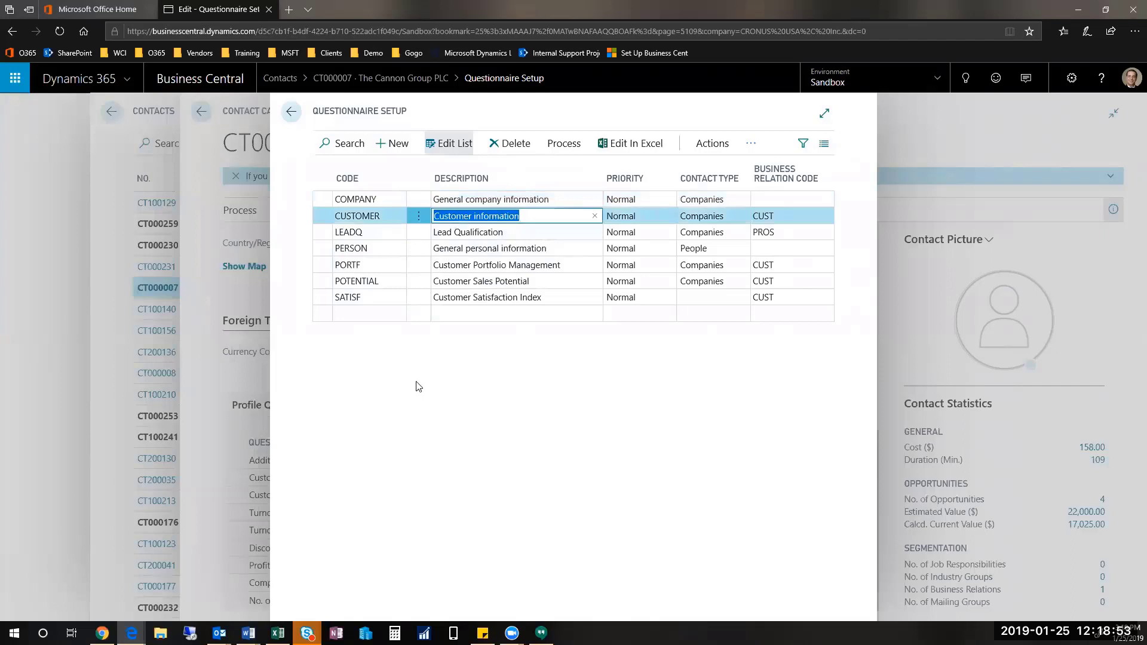
pyautogui.click(526, 232)
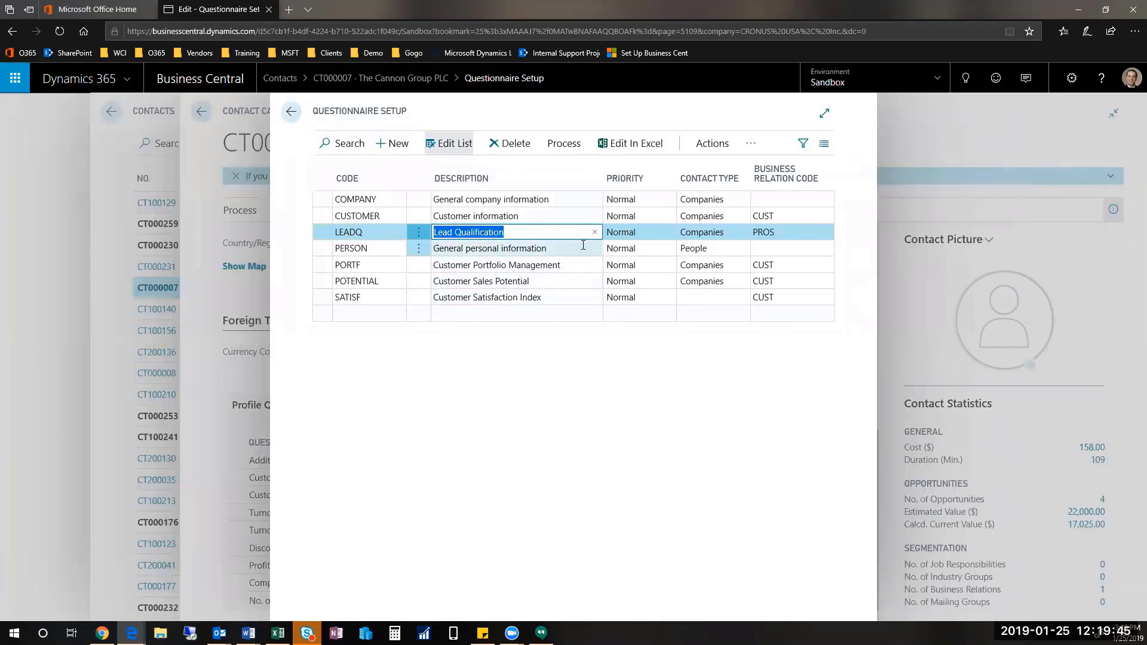
pyautogui.click(522, 220)
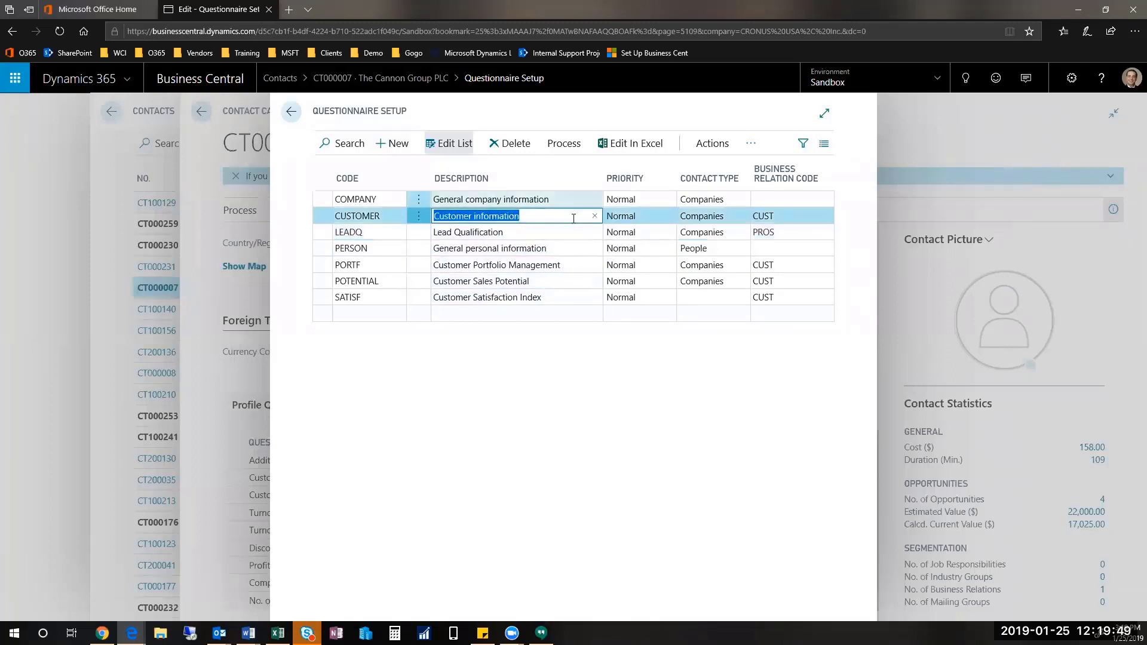
pyautogui.click(708, 149)
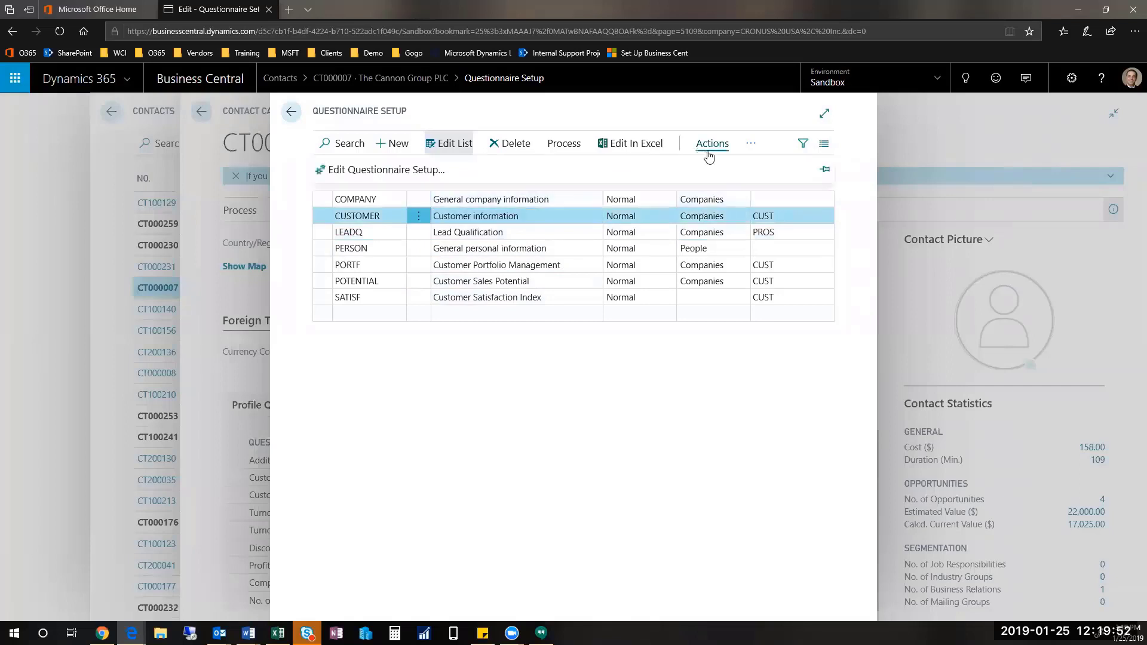
pyautogui.click(386, 172)
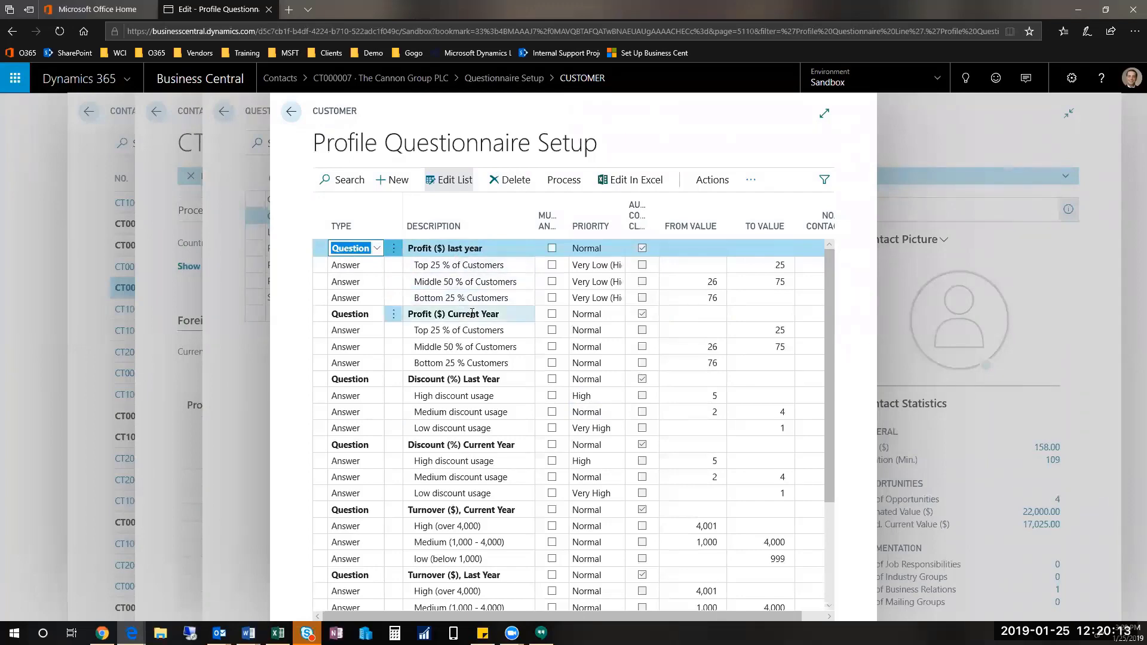
pyautogui.scroll(-3, 472, 314)
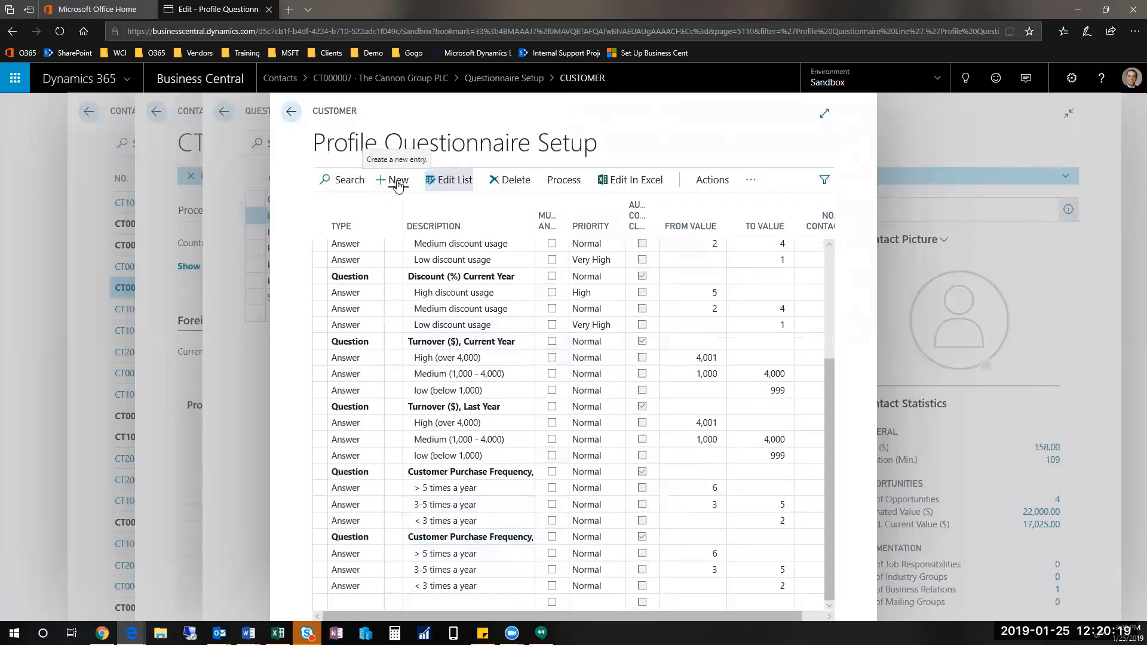
pyautogui.click(397, 181)
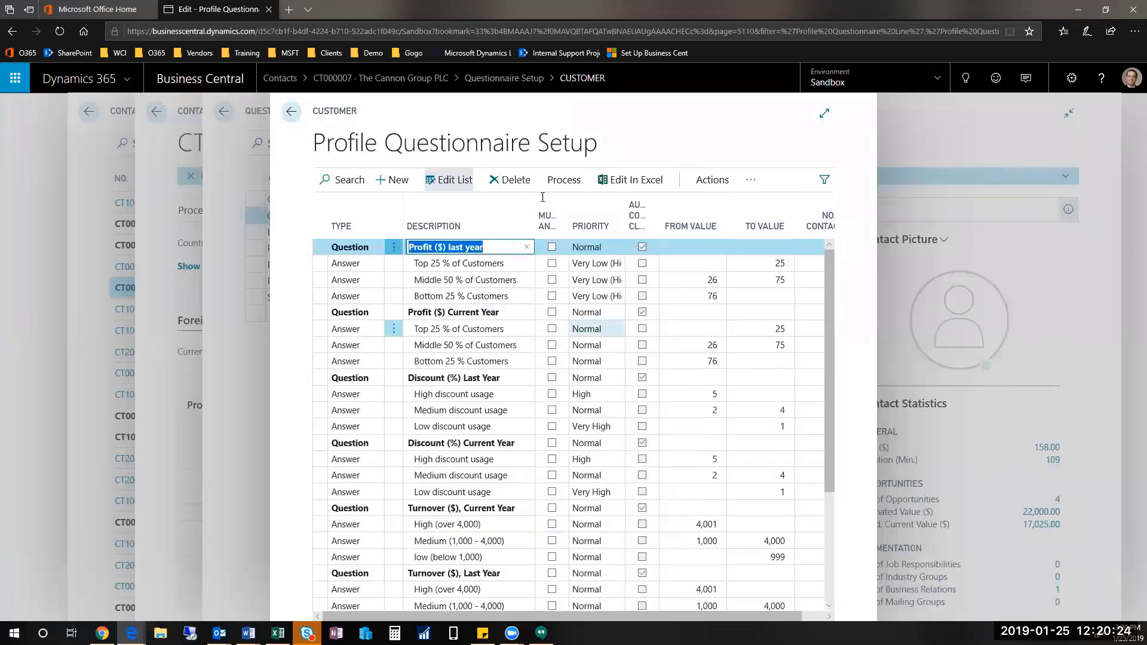
pyautogui.press('Escape')
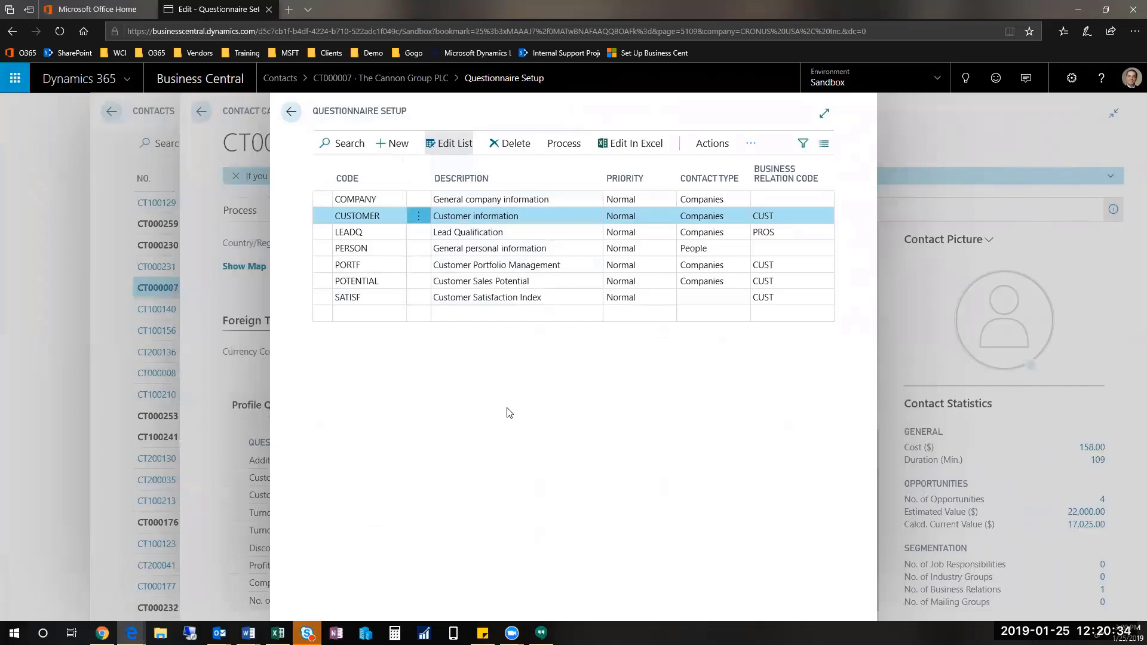
# Step: Return to the Contacts list and open the person contact under The Cannon Group PLC
pyautogui.press('Escape')
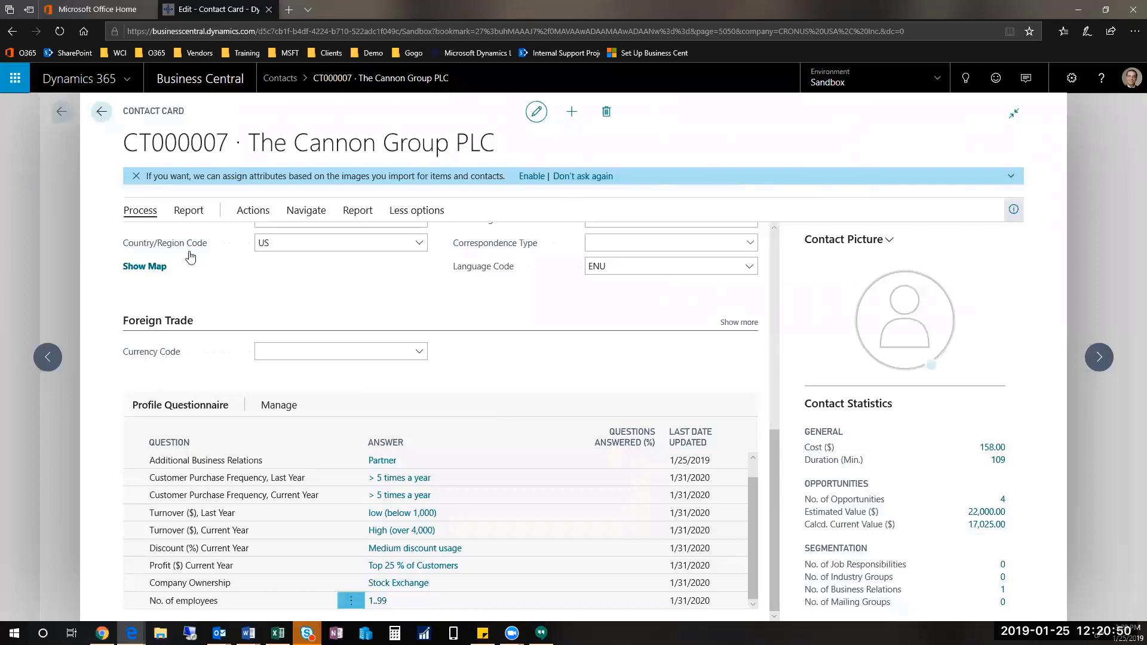
pyautogui.click(102, 122)
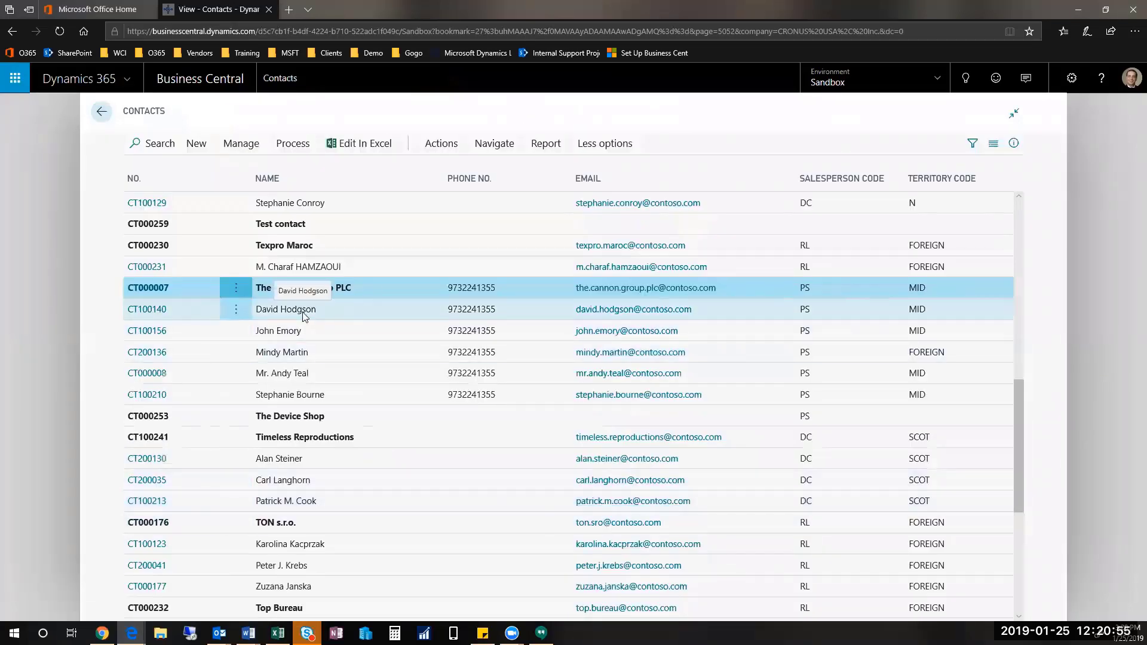
pyautogui.click(306, 310)
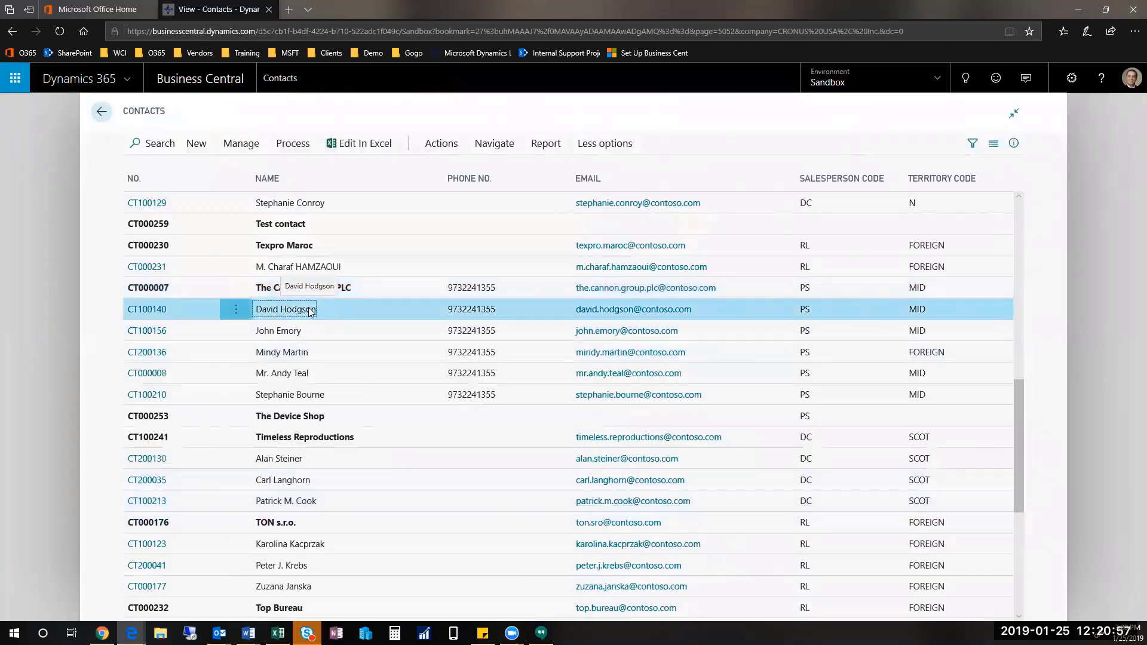
pyautogui.click(147, 311)
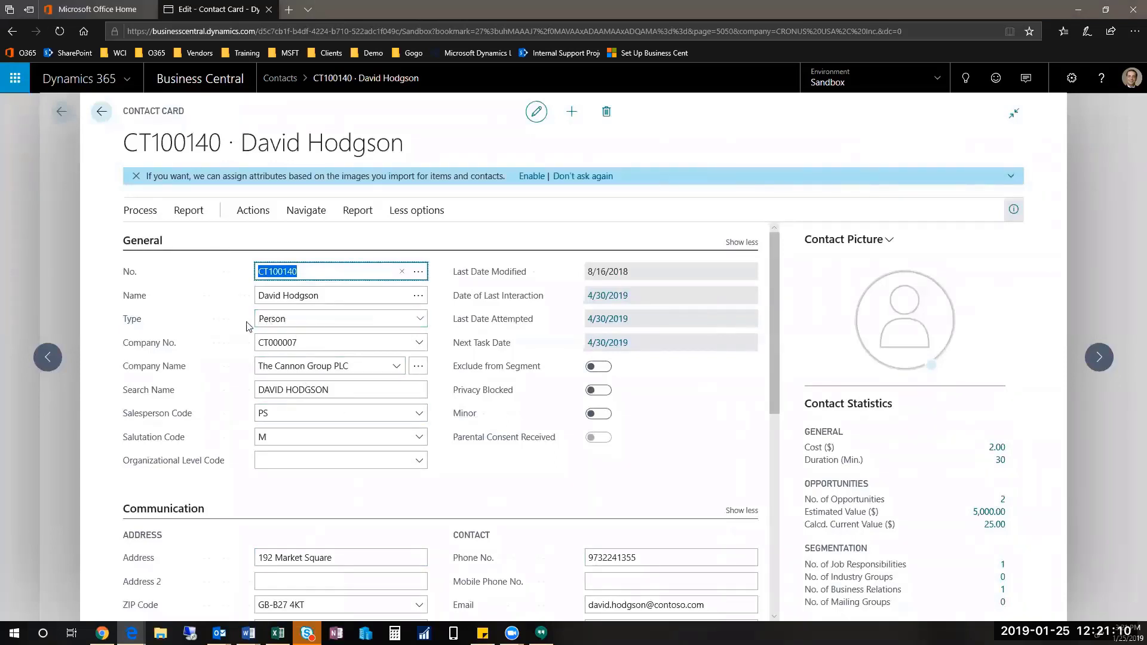
pyautogui.click(304, 318)
pyautogui.scroll(-2, 777, 481)
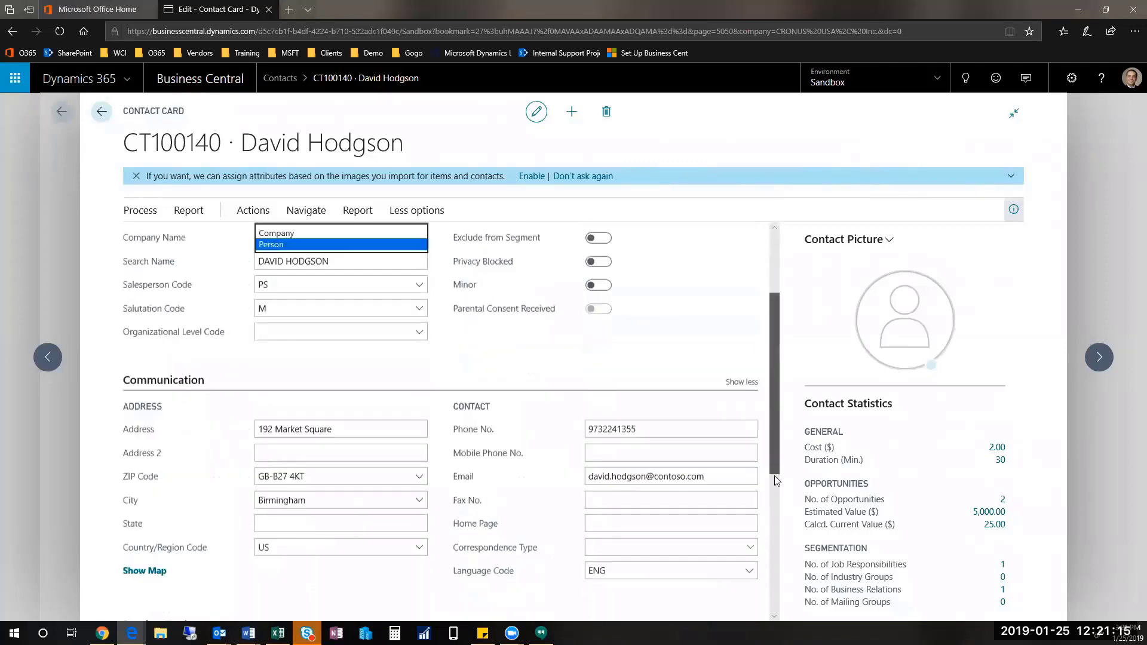
pyautogui.scroll(-5, 777, 481)
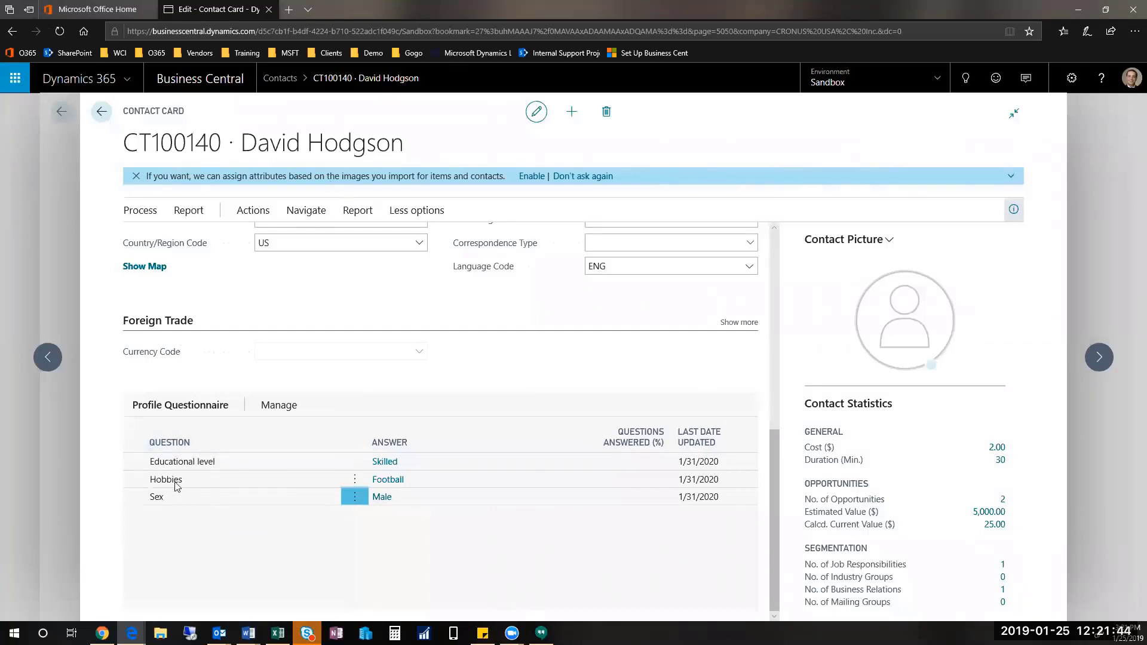
# Step: Tick Golf and Tennis under Hobbies, removing the disallowed Female answer so Male stays
pyautogui.click(385, 481)
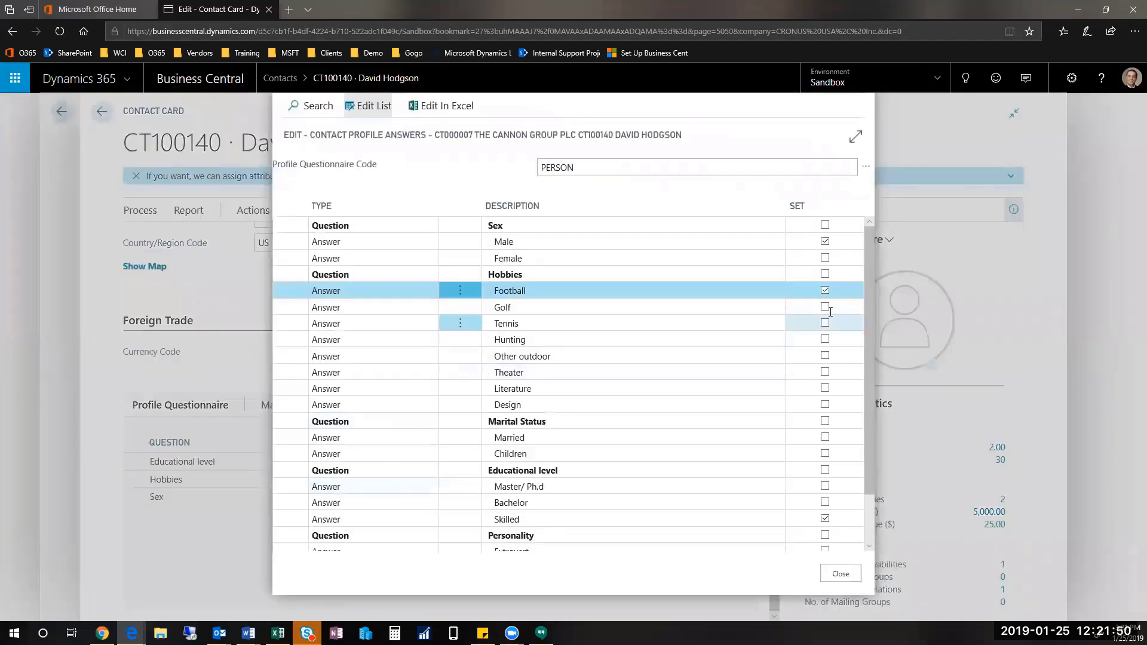
pyautogui.click(827, 308)
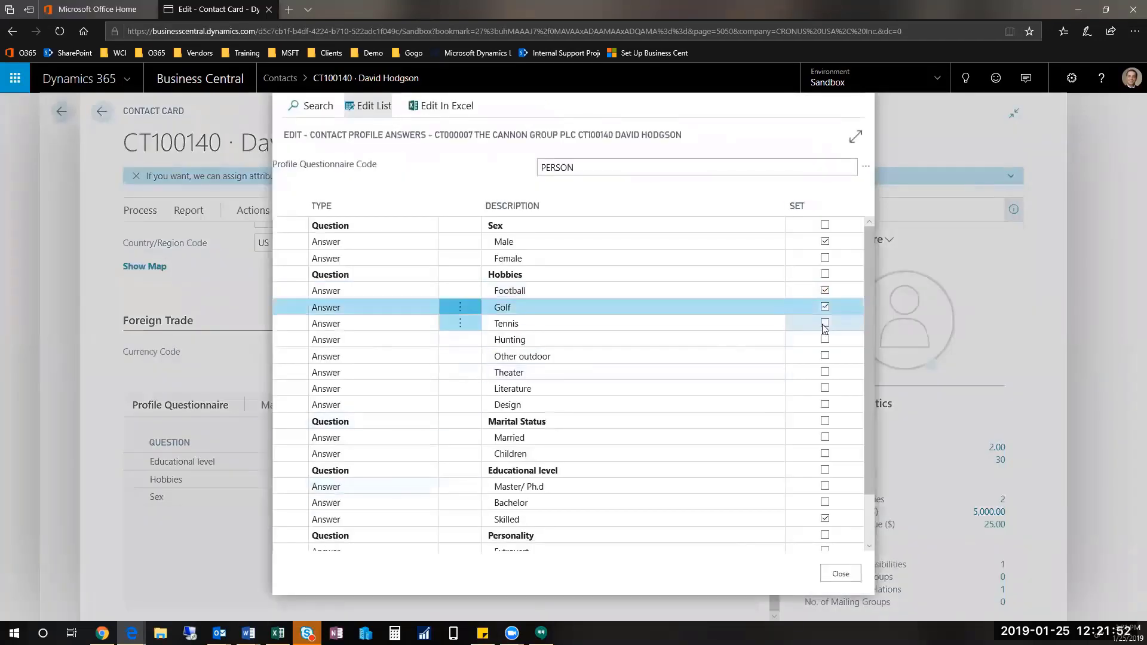
pyautogui.click(824, 324)
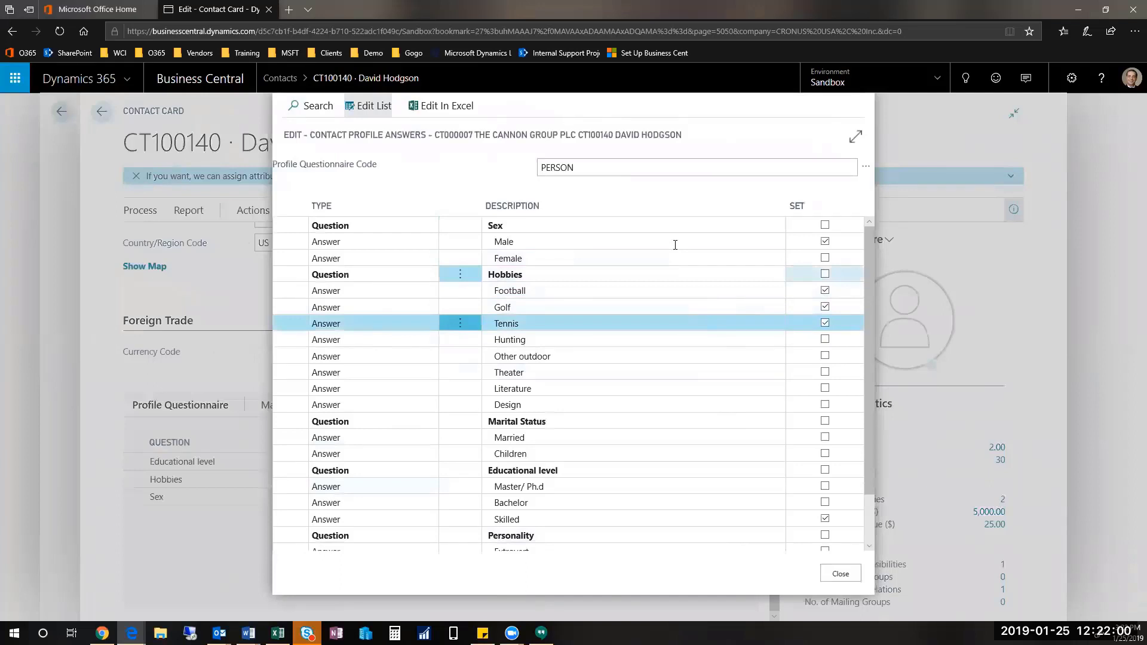
pyautogui.click(825, 258)
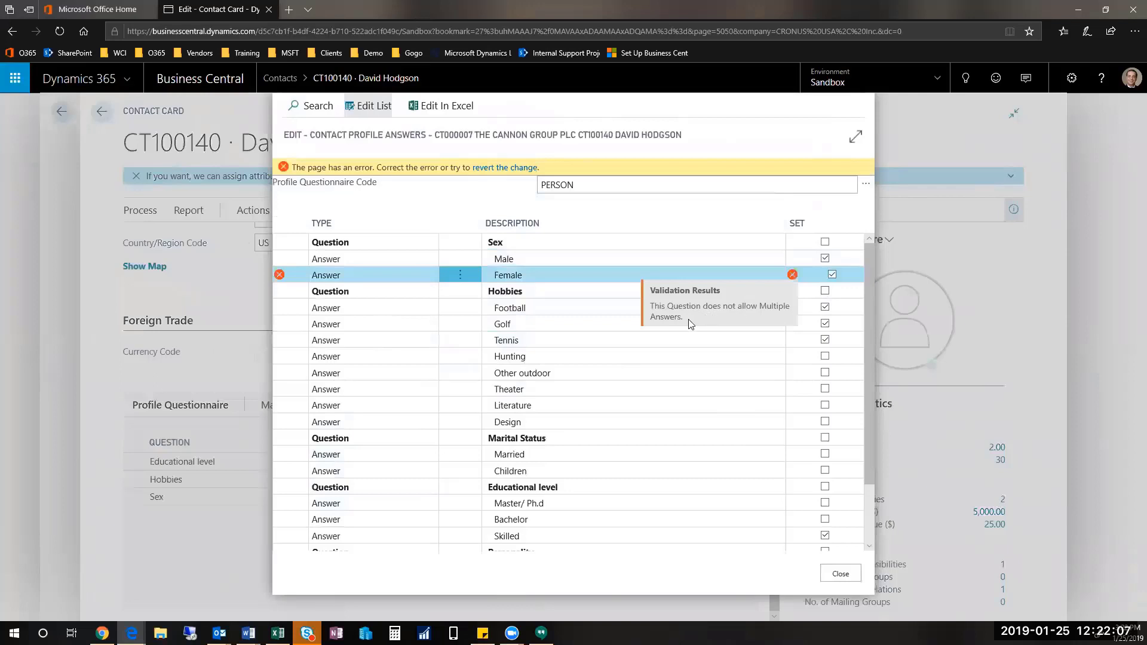
pyautogui.click(832, 274)
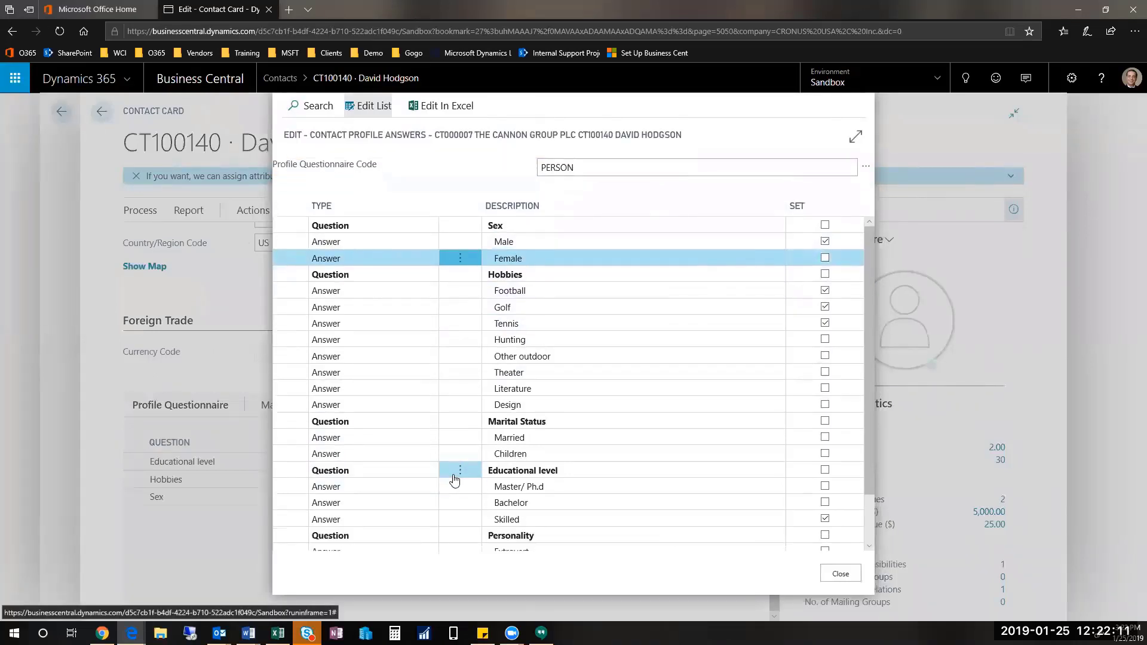
pyautogui.click(841, 574)
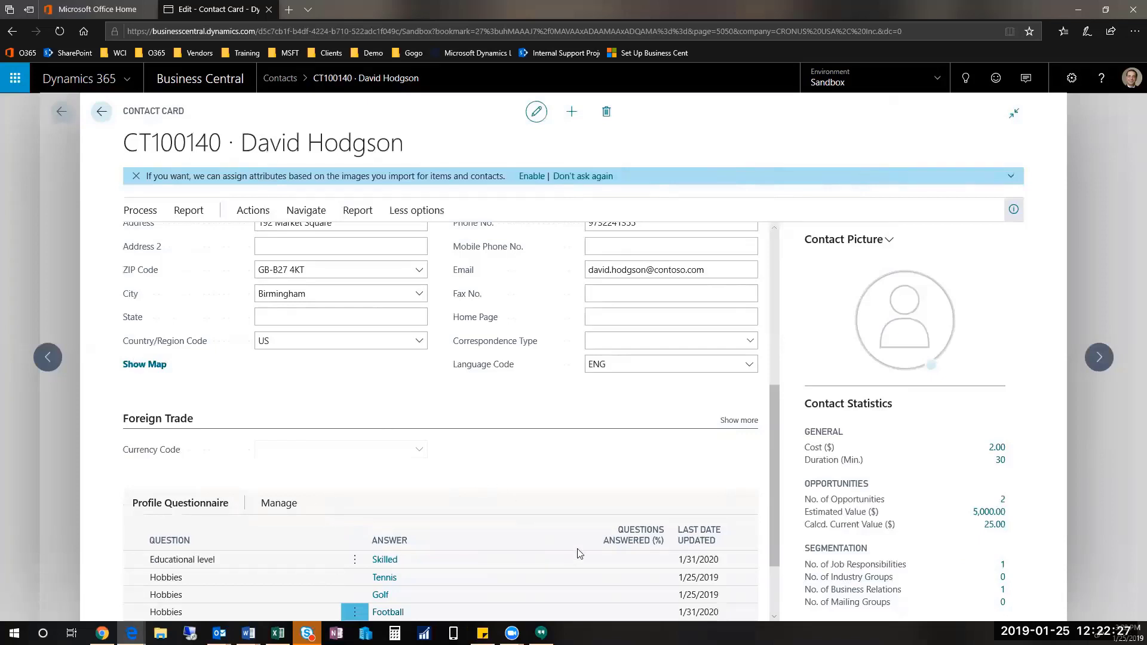
# Step: Return to Contacts, reopen The Cannon Group PLC card and scroll to its Profile Questionnaire
pyautogui.moveTo(621, 530)
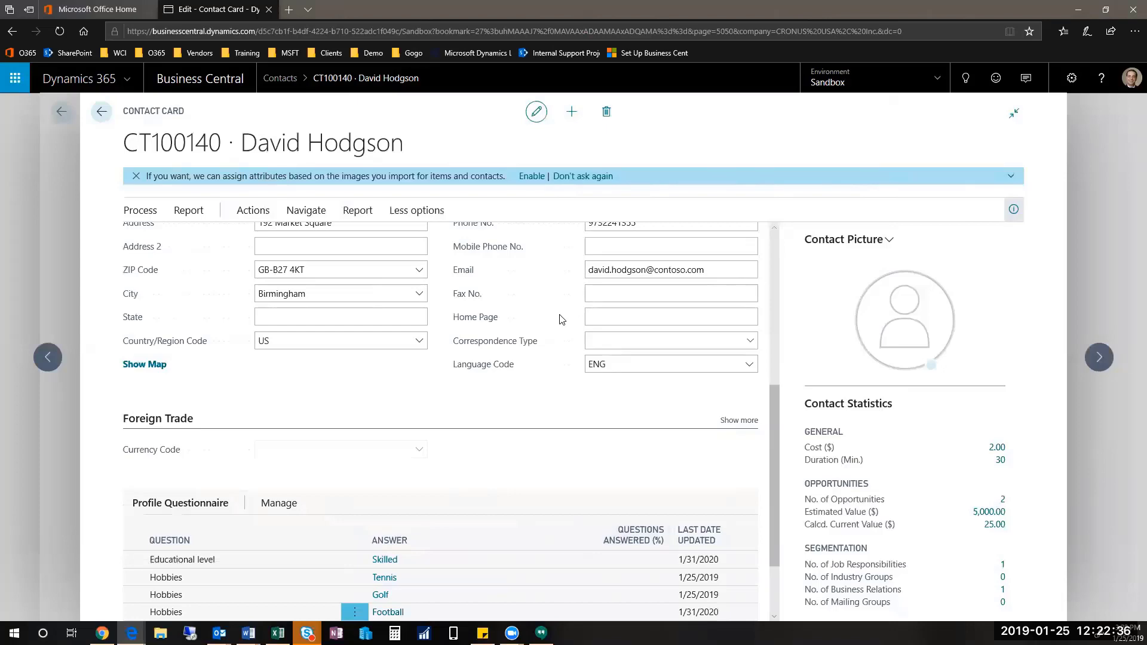
pyautogui.press('Escape')
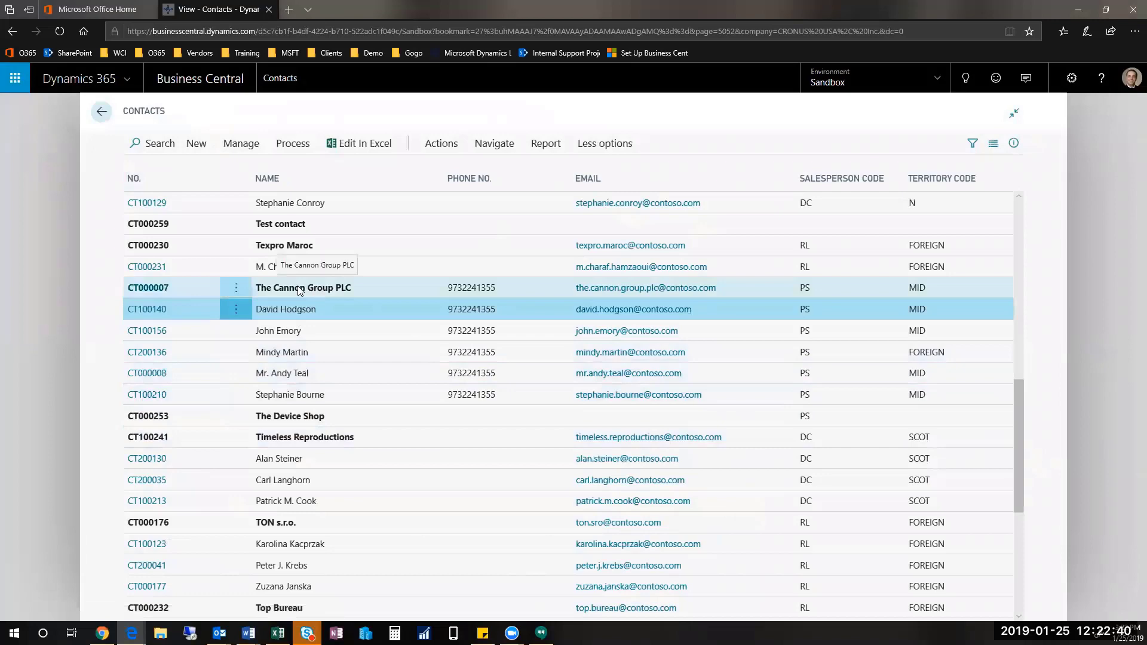
pyautogui.click(148, 291)
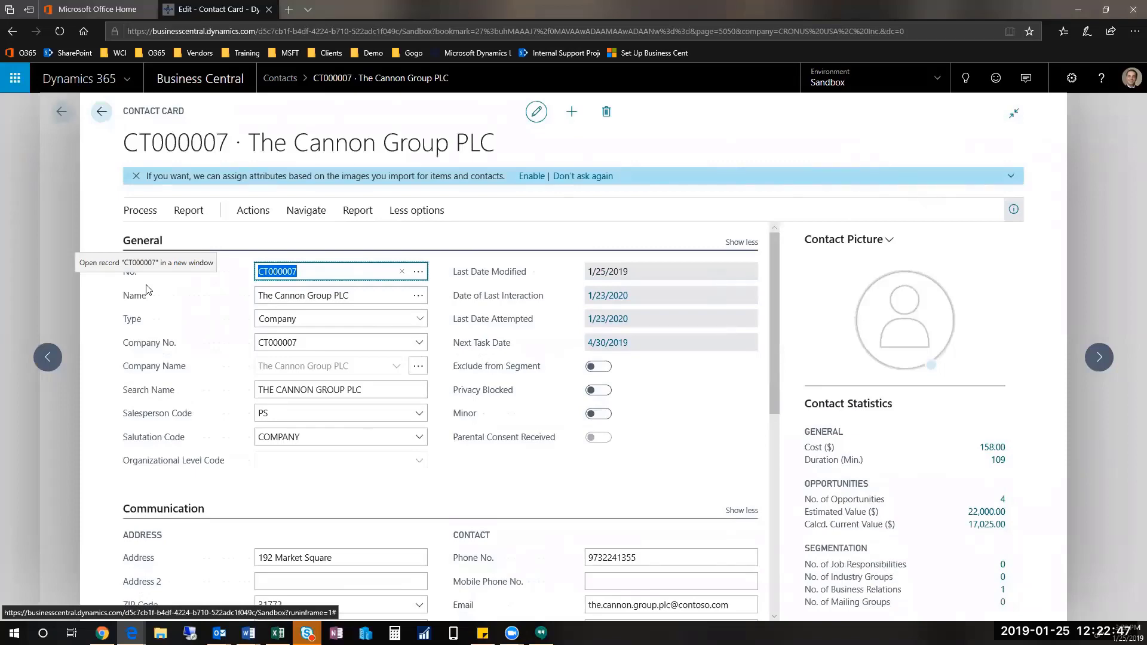
pyautogui.scroll(-5, 454, 501)
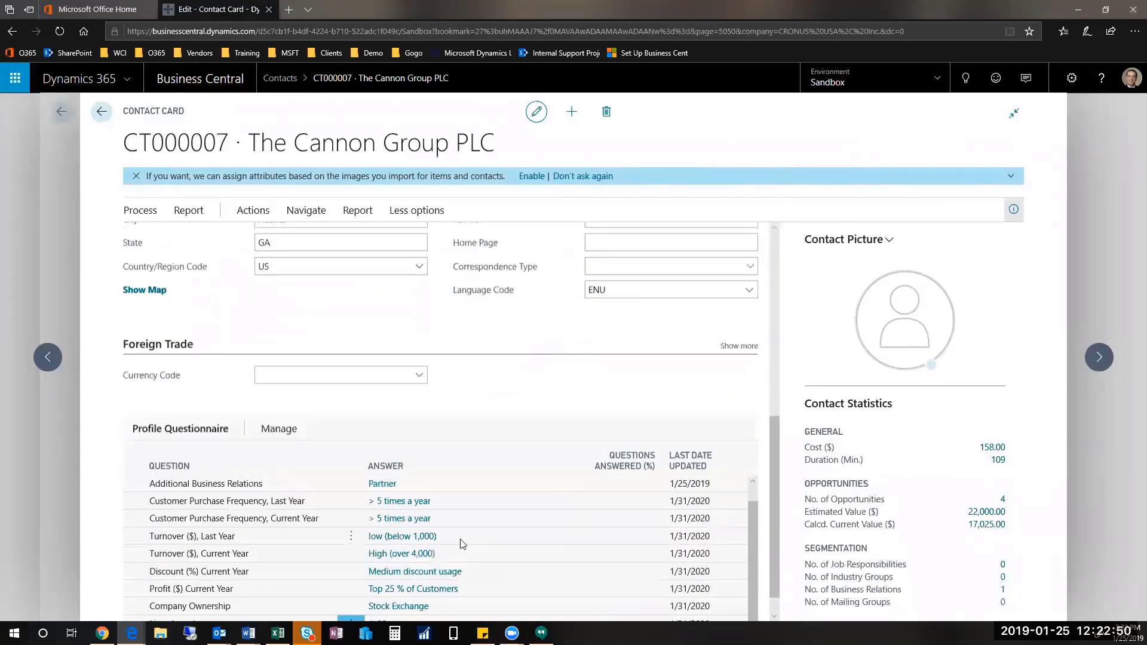
pyautogui.scroll(-1, 460, 544)
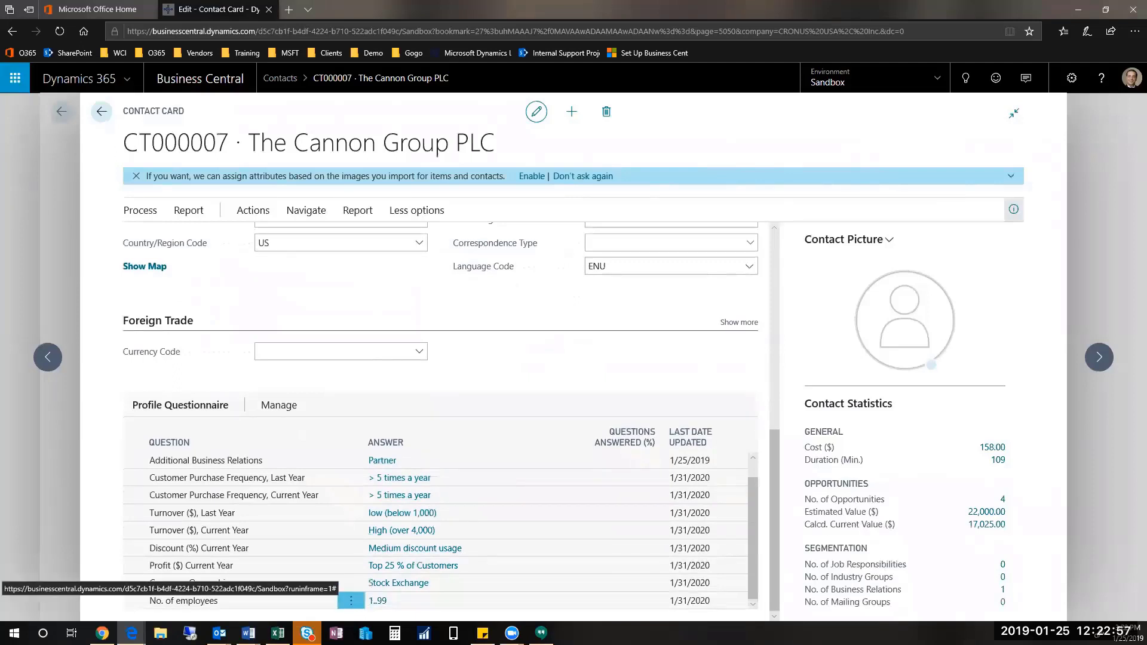
# Step: Choose Create Interaction from The Cannon Group PLC card's Actions menu
pyautogui.click(252, 211)
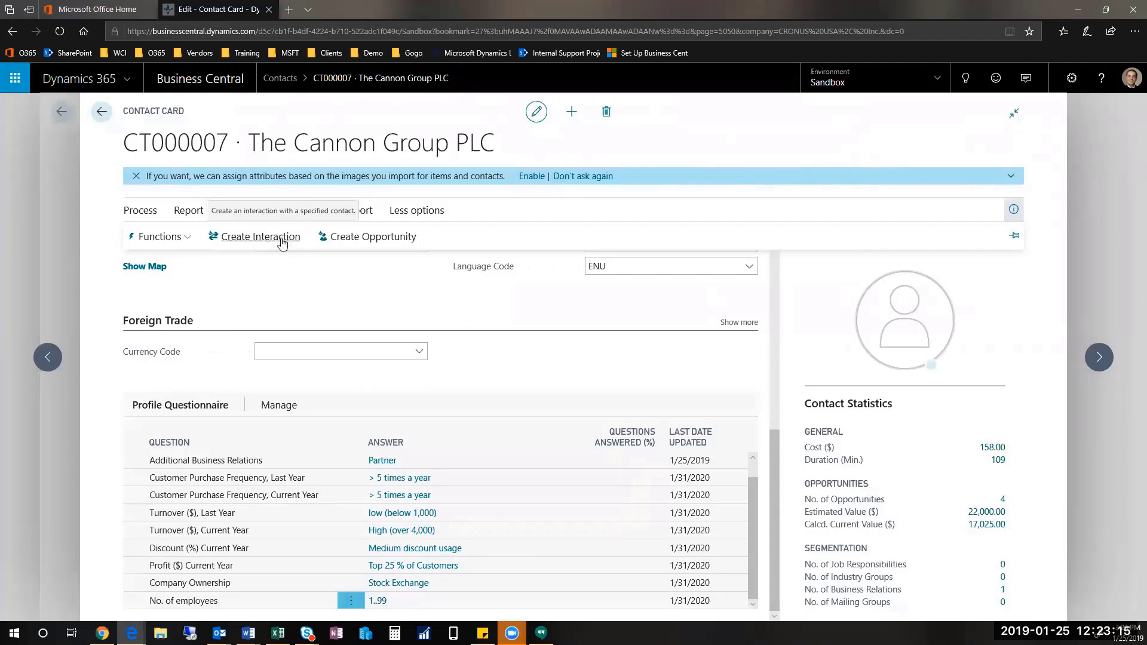
pyautogui.click(256, 238)
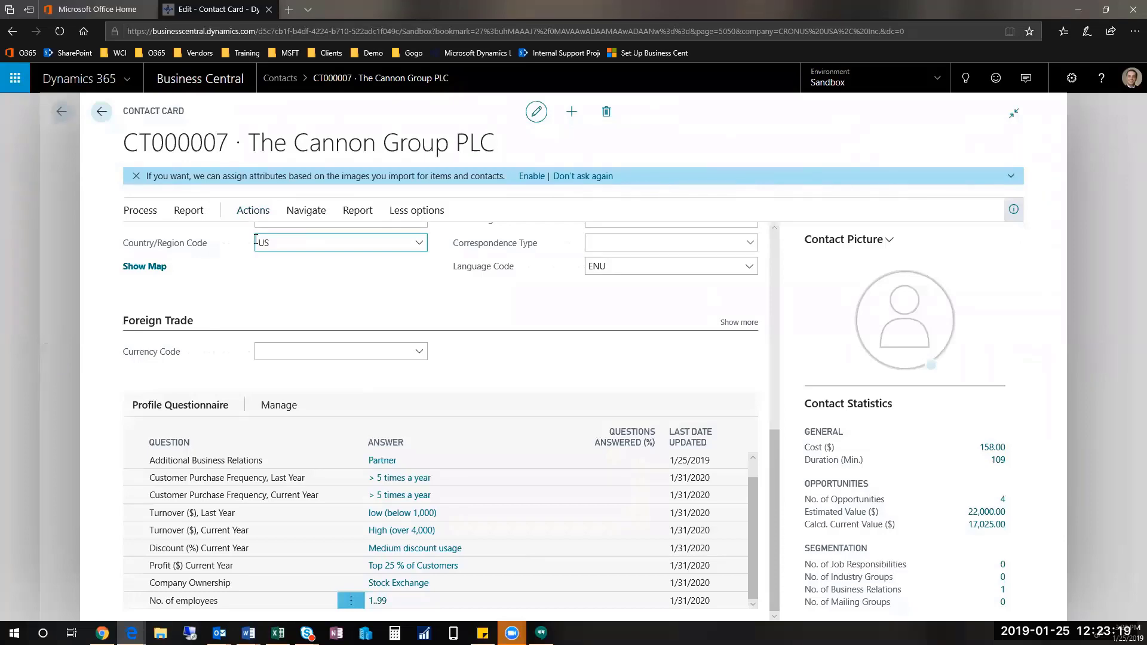
pyautogui.click(254, 239)
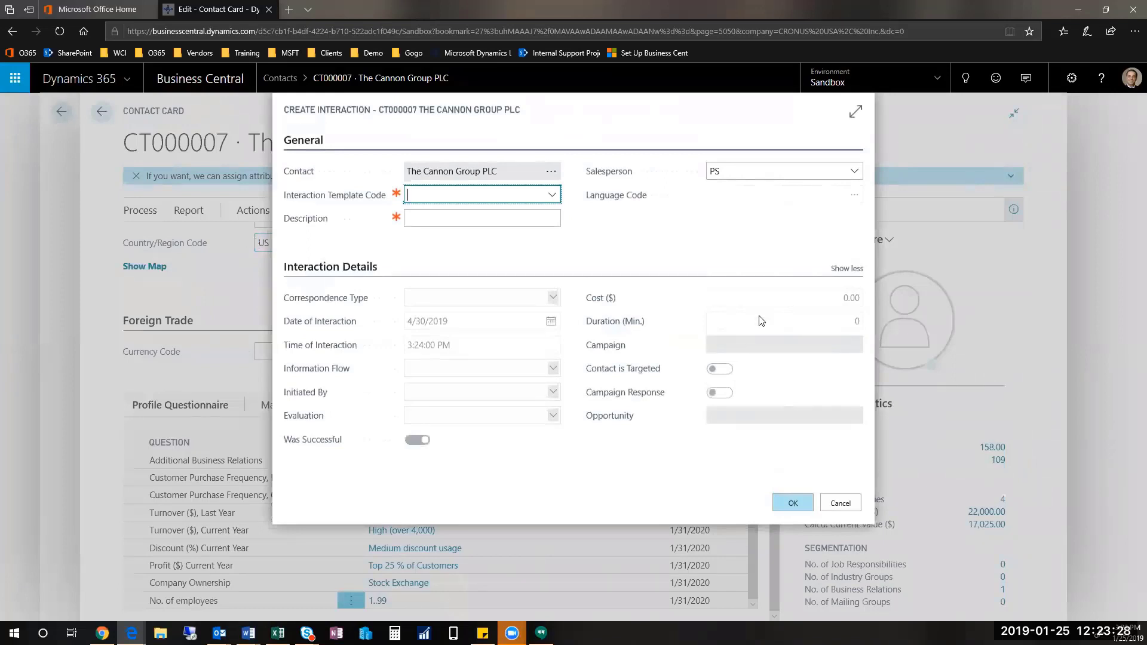
# Step: Show fewer fields and pick the OUTGOING template, filling the description with 'Outgoing phone call'
pyautogui.click(841, 270)
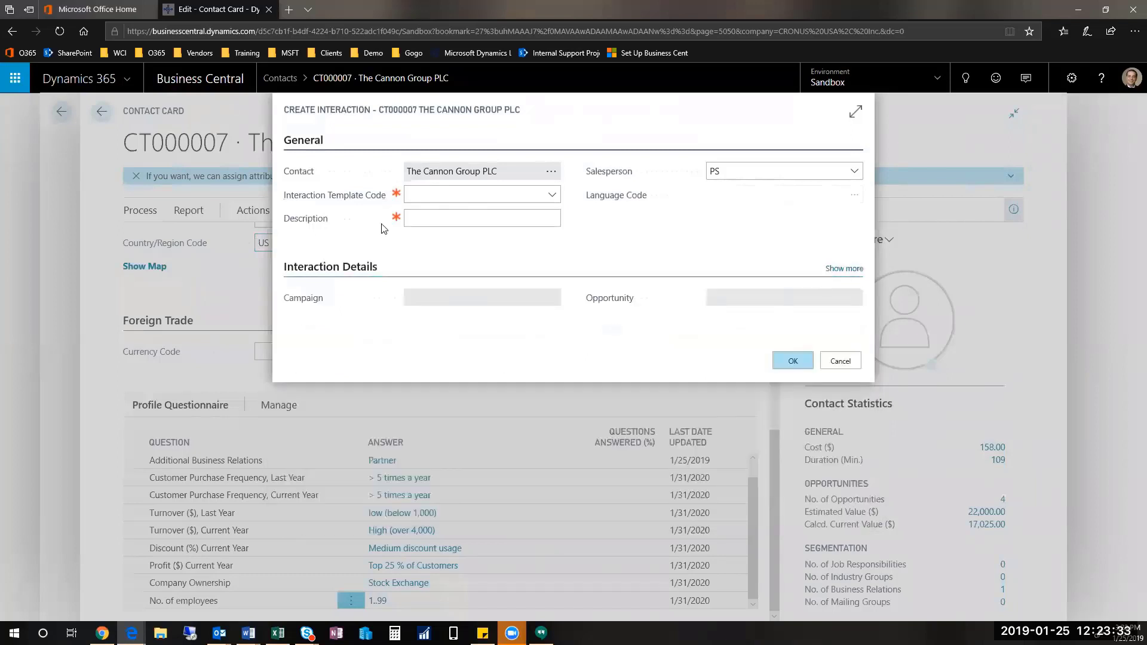
pyautogui.click(464, 211)
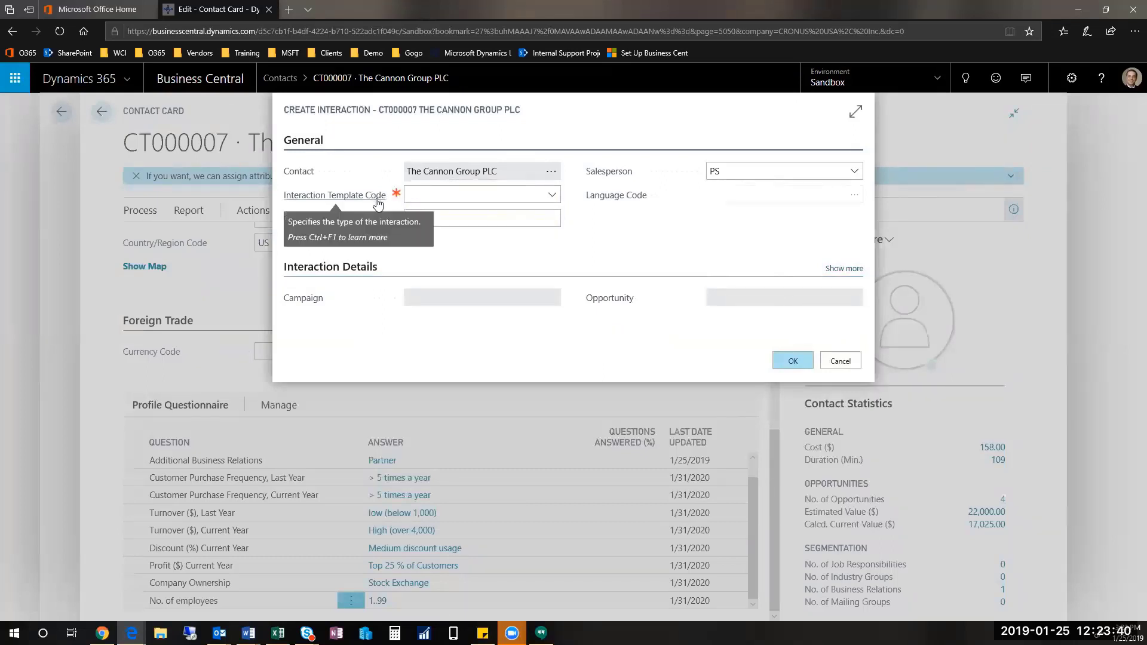
pyautogui.click(553, 197)
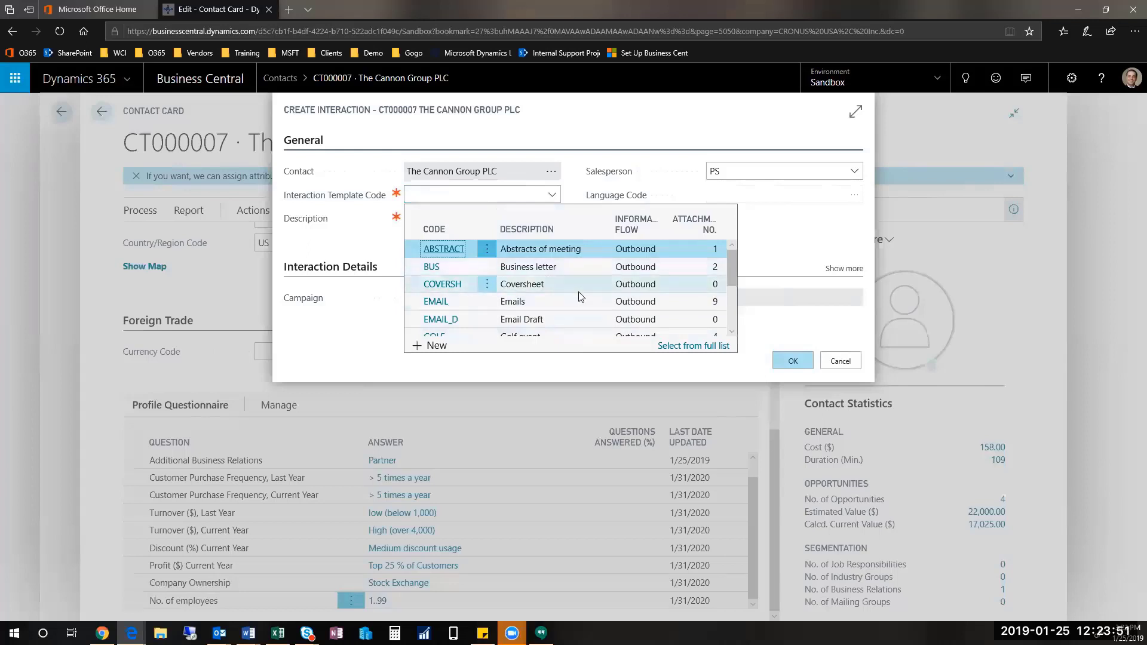
pyautogui.scroll(-3, 579, 296)
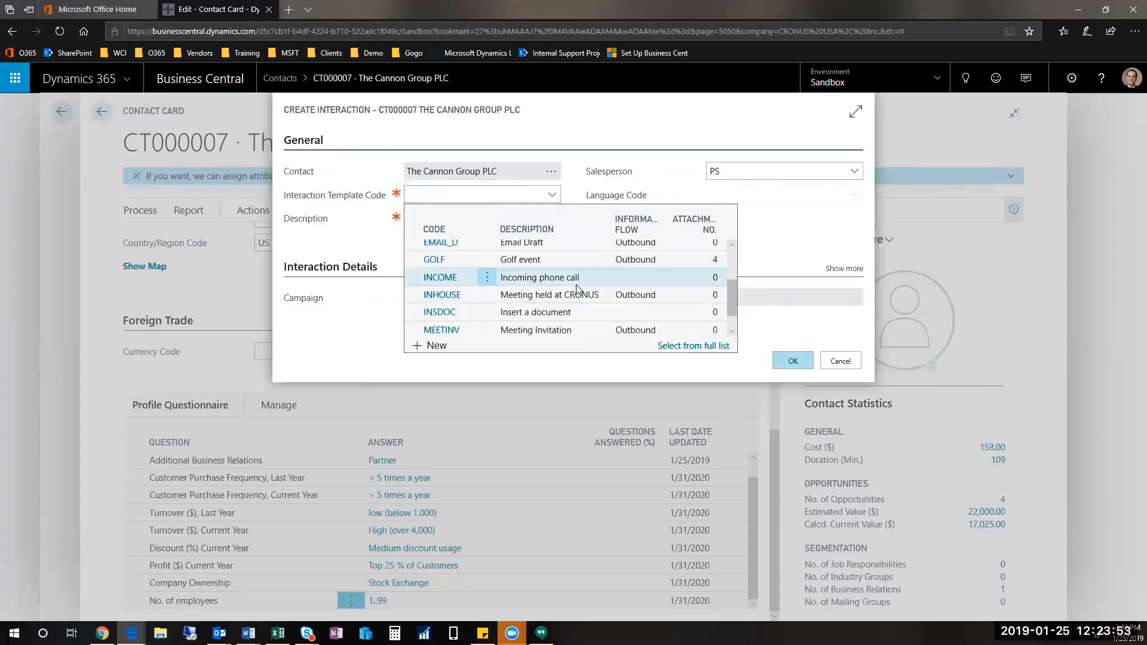
pyautogui.scroll(-2, 592, 307)
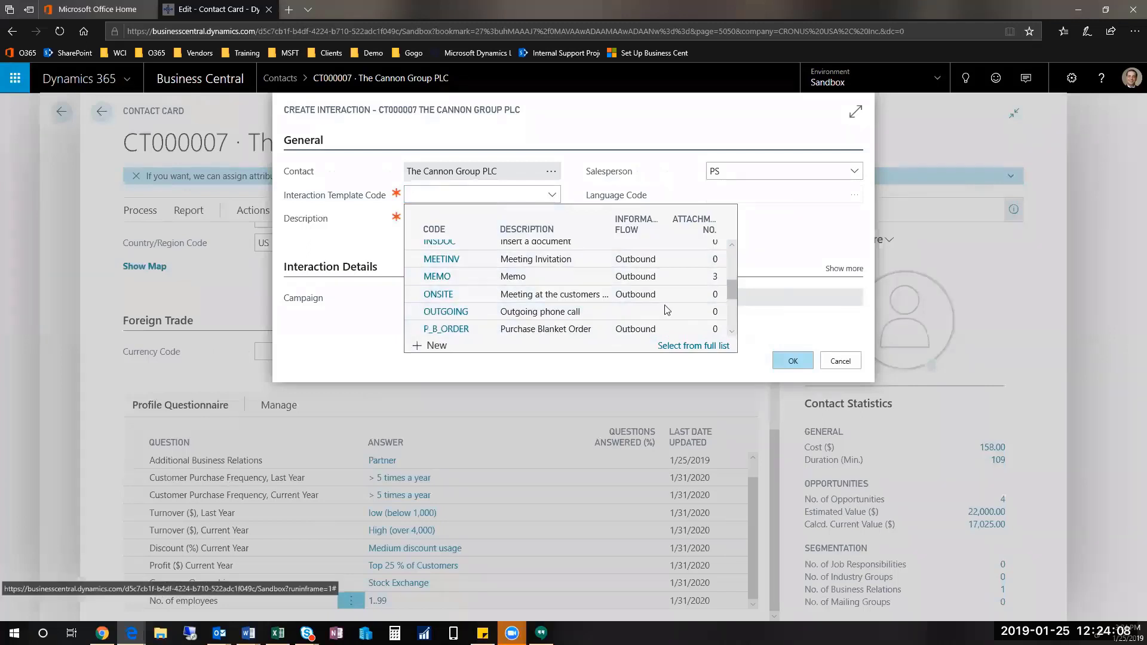
pyautogui.click(587, 315)
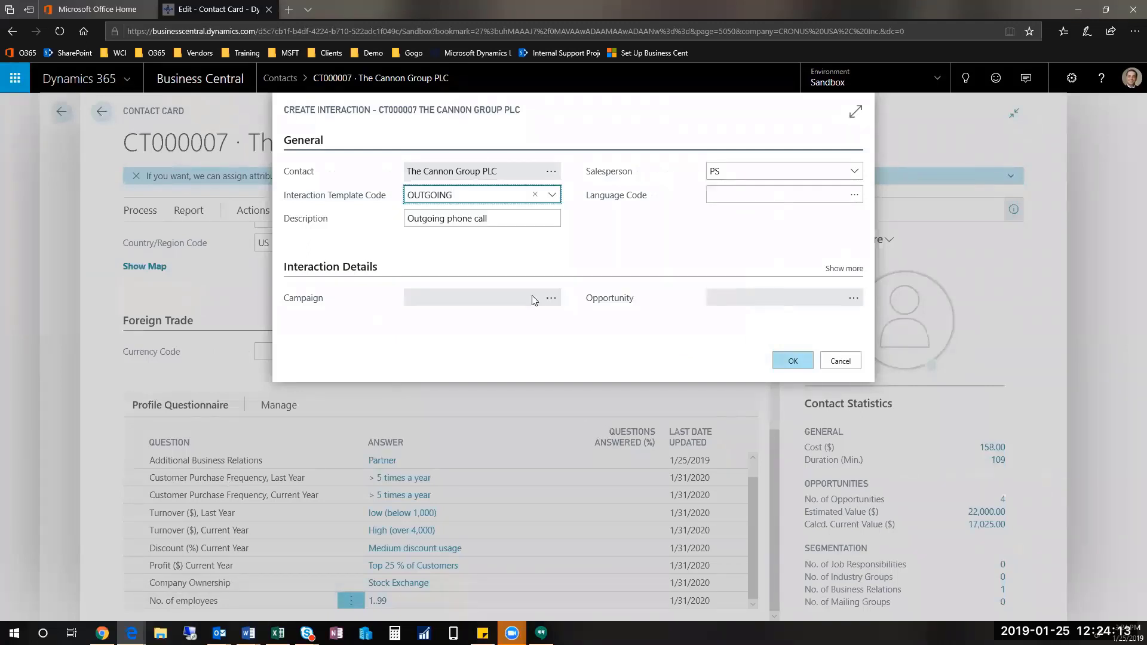
# Step: Replace the description with a short call summary and save the interaction
pyautogui.press('Tab')
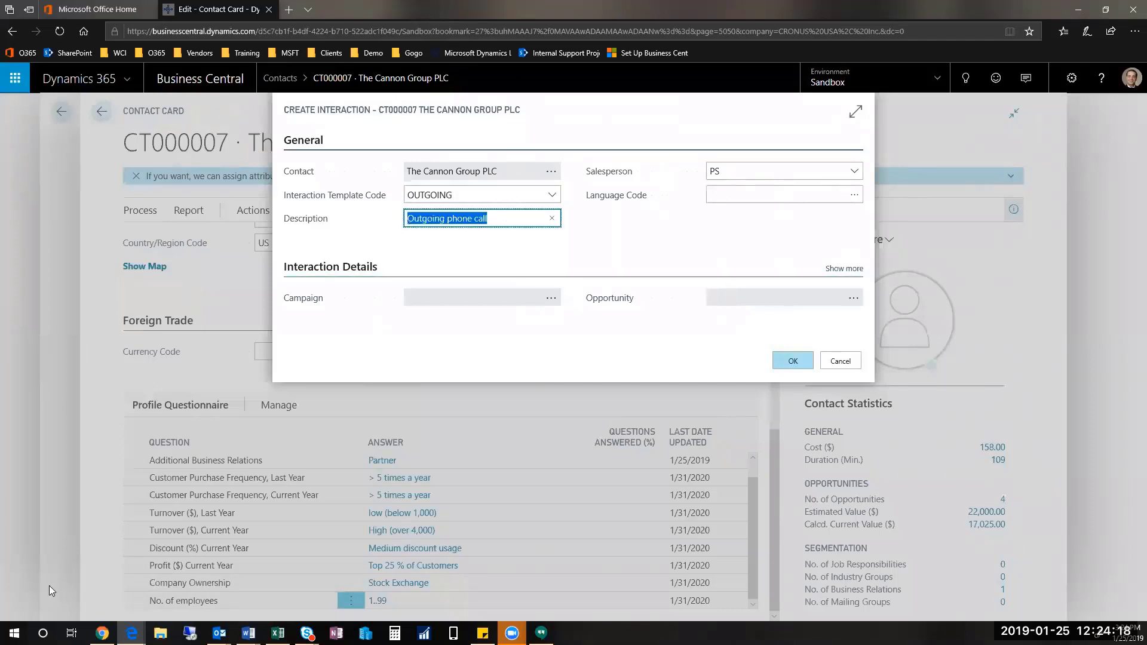
pyautogui.write('had a ca')
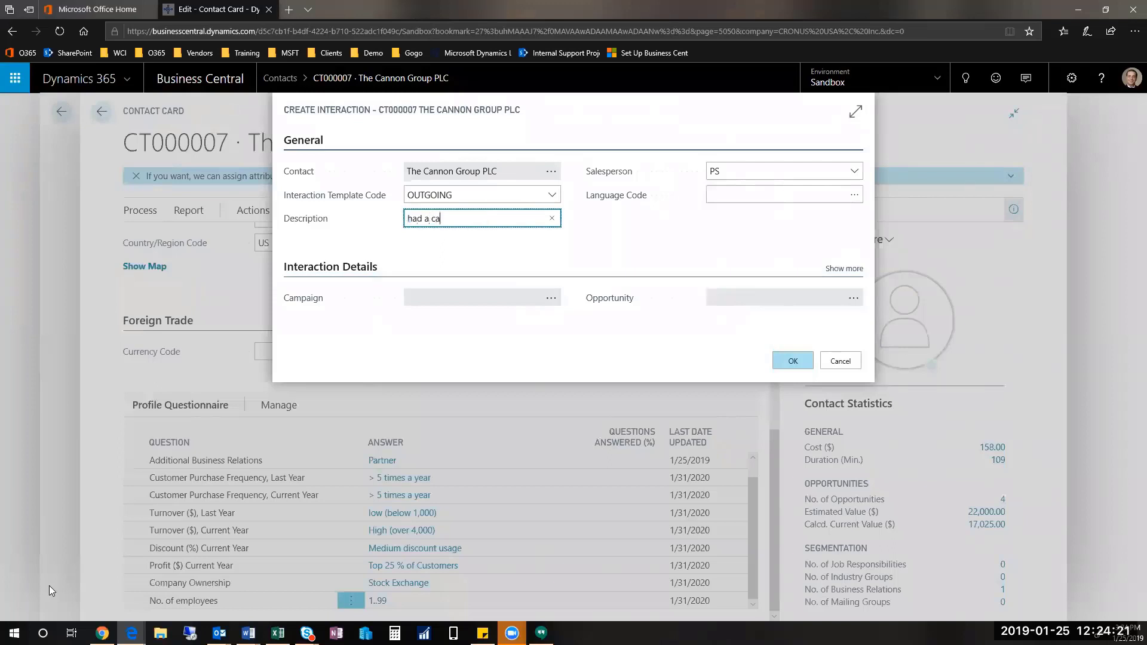
pyautogui.write('ll with Dayid to discuss something')
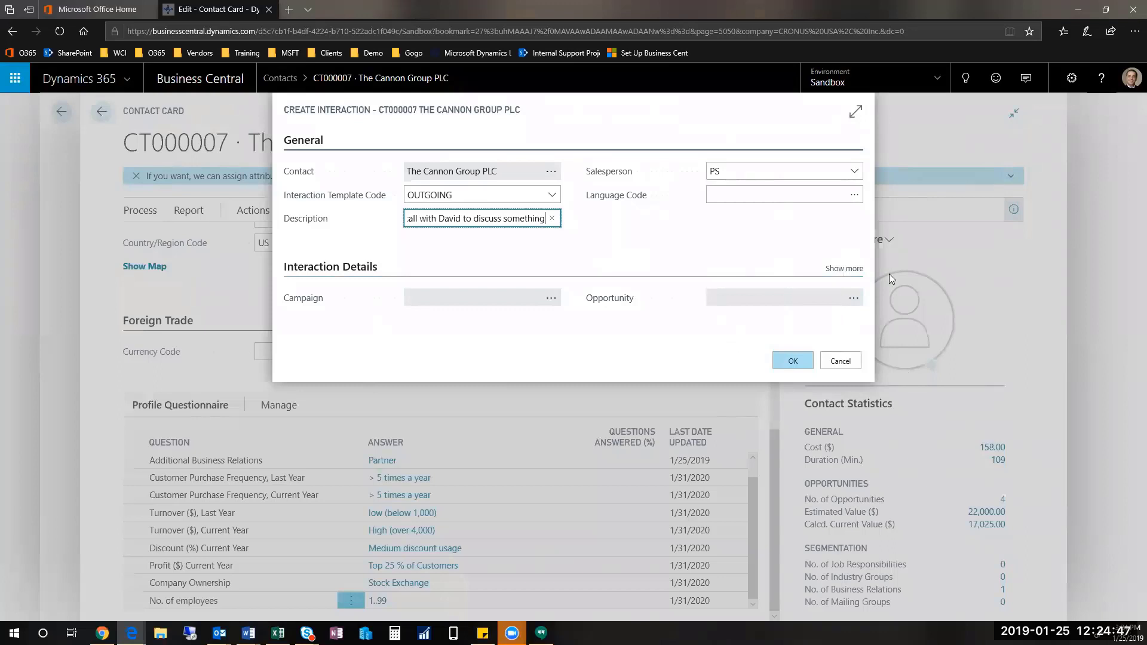
pyautogui.click(797, 364)
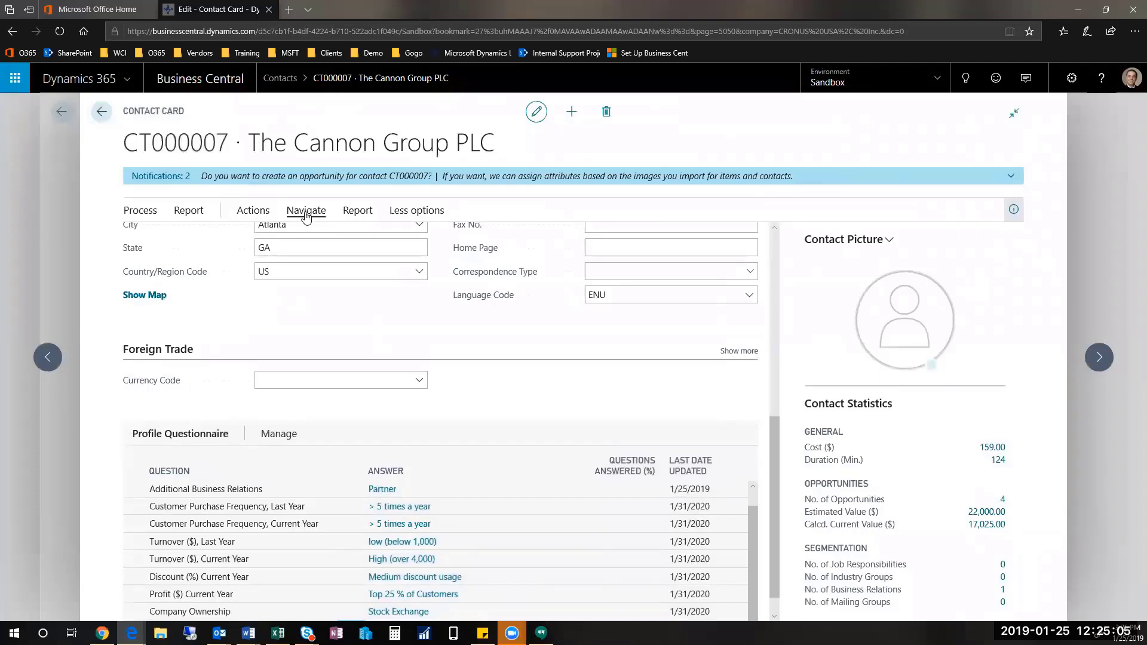
# Step: Open The Cannon Group PLC's Interaction Log Entries via Navigate > History
pyautogui.click(306, 213)
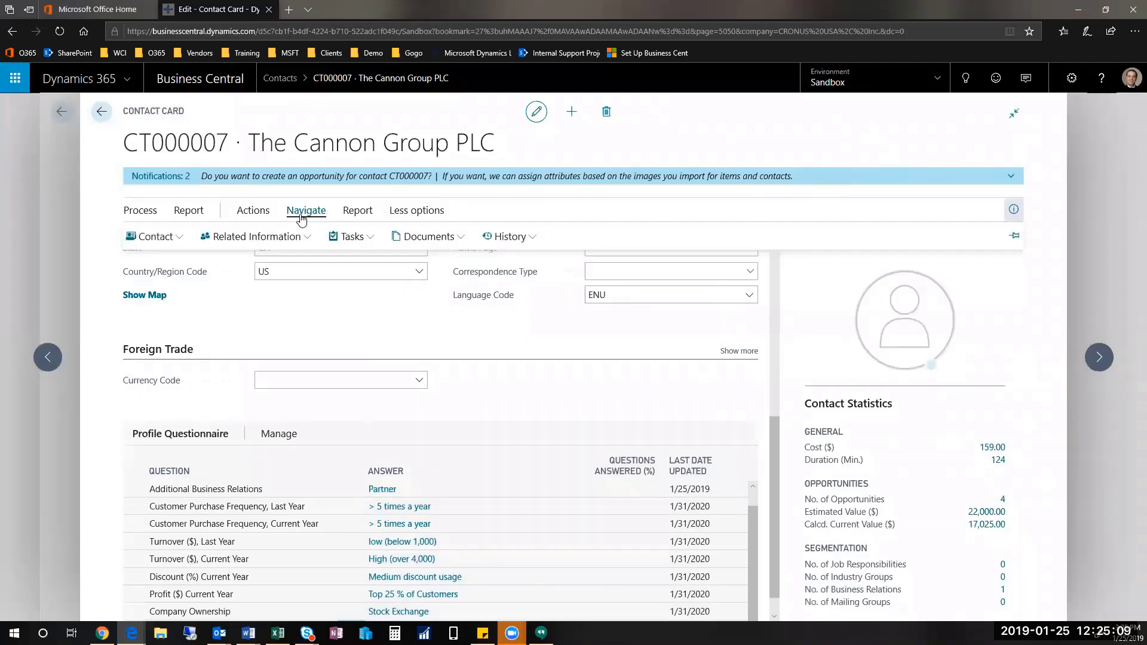
pyautogui.click(516, 238)
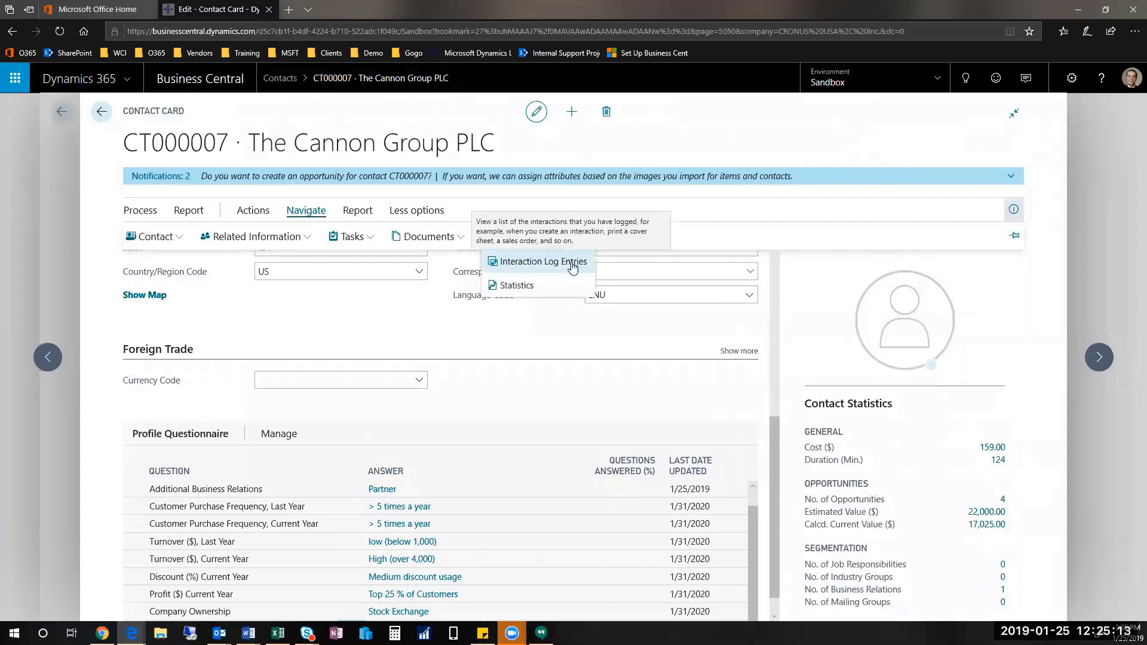
pyautogui.click(573, 263)
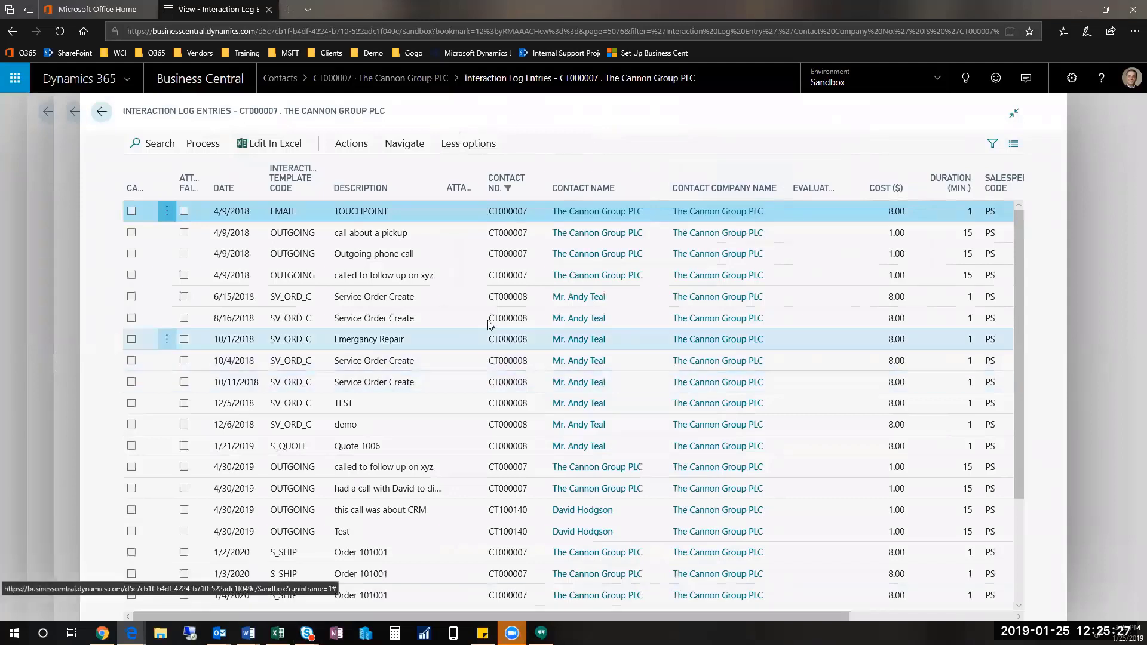
# Step: Browse the log, selecting Quote 1006, Orders 101001 and 6005, and Credit Memo 104001
pyautogui.scroll(-3, 490, 324)
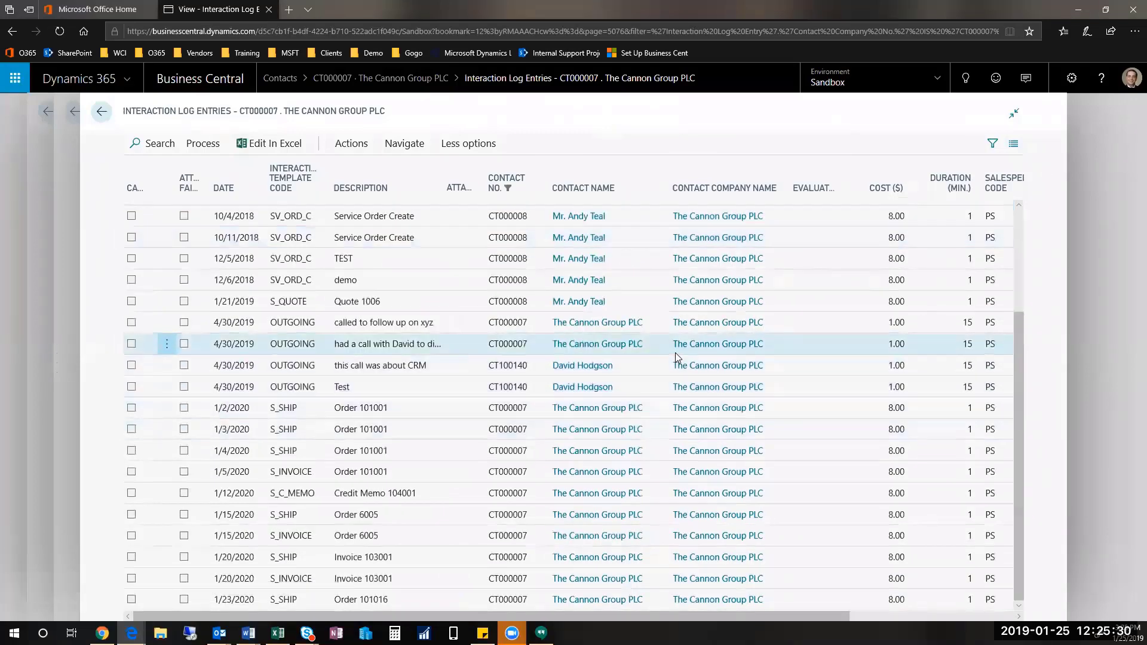
pyautogui.scroll(3, 760, 405)
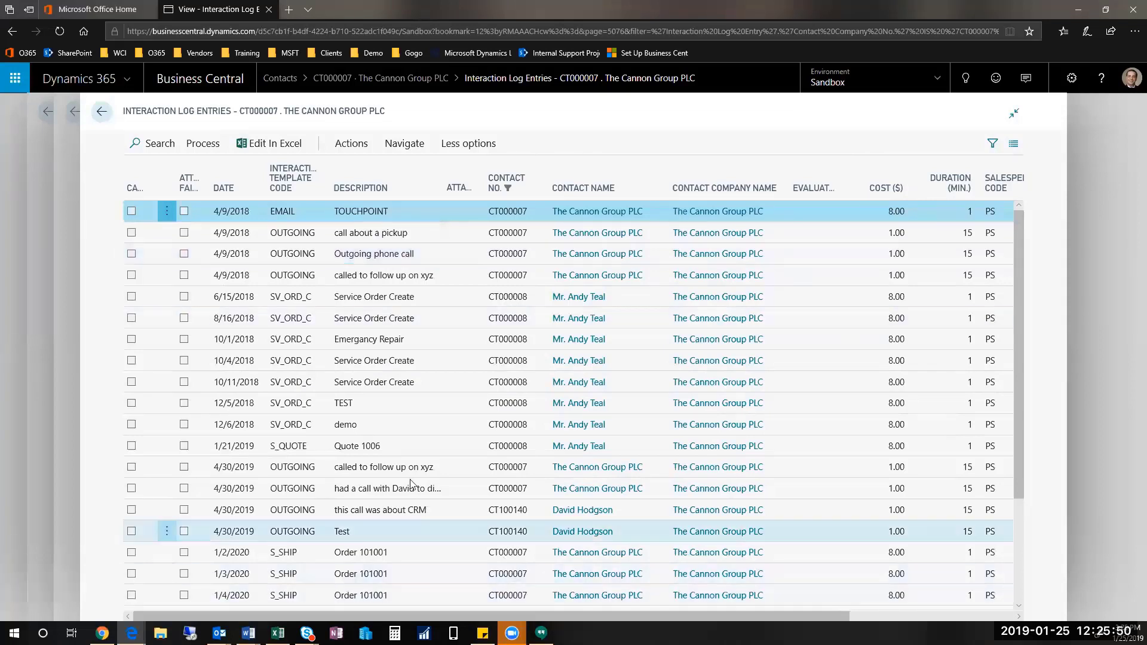
pyautogui.click(392, 449)
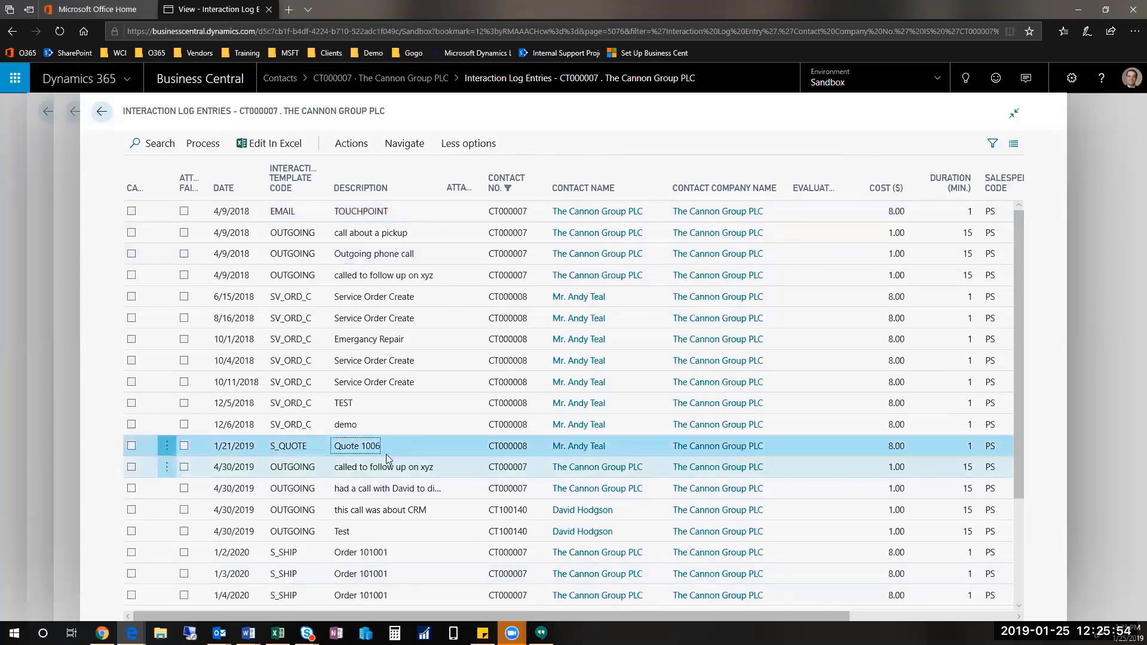
pyautogui.click(508, 551)
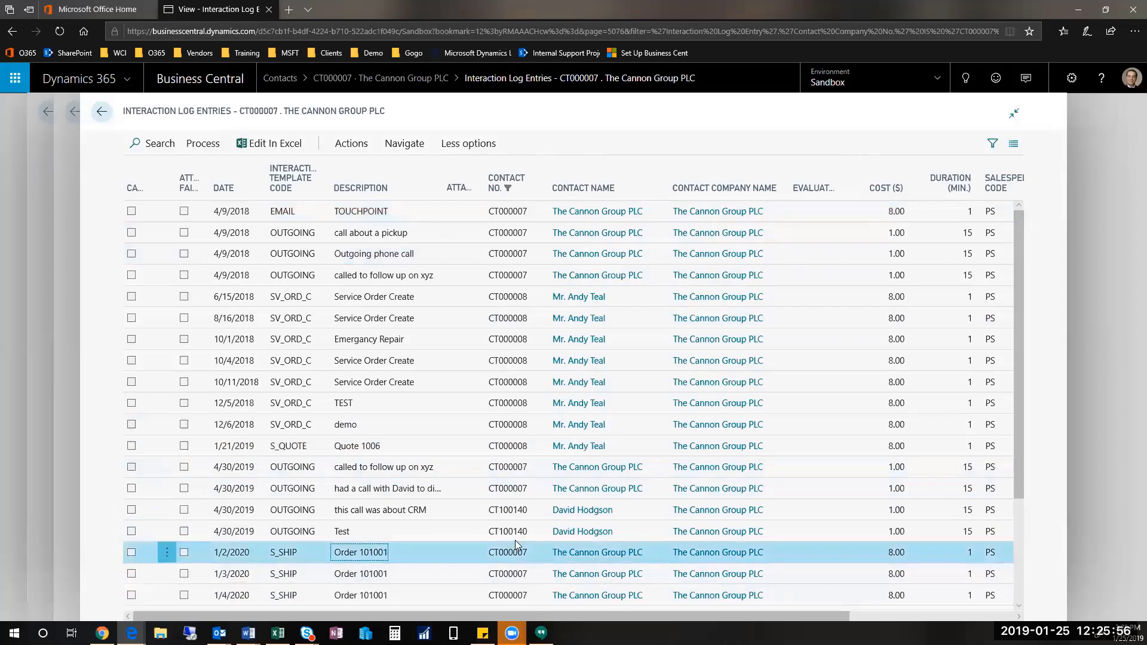
pyautogui.scroll(-3, 515, 537)
pyautogui.click(421, 536)
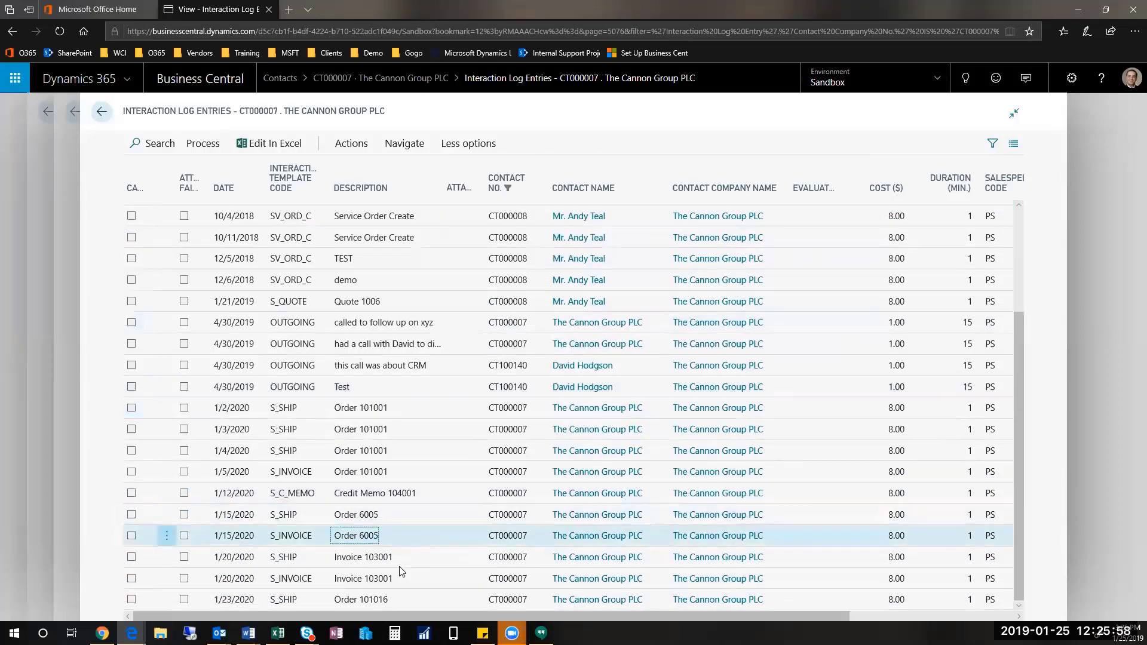
pyautogui.click(431, 491)
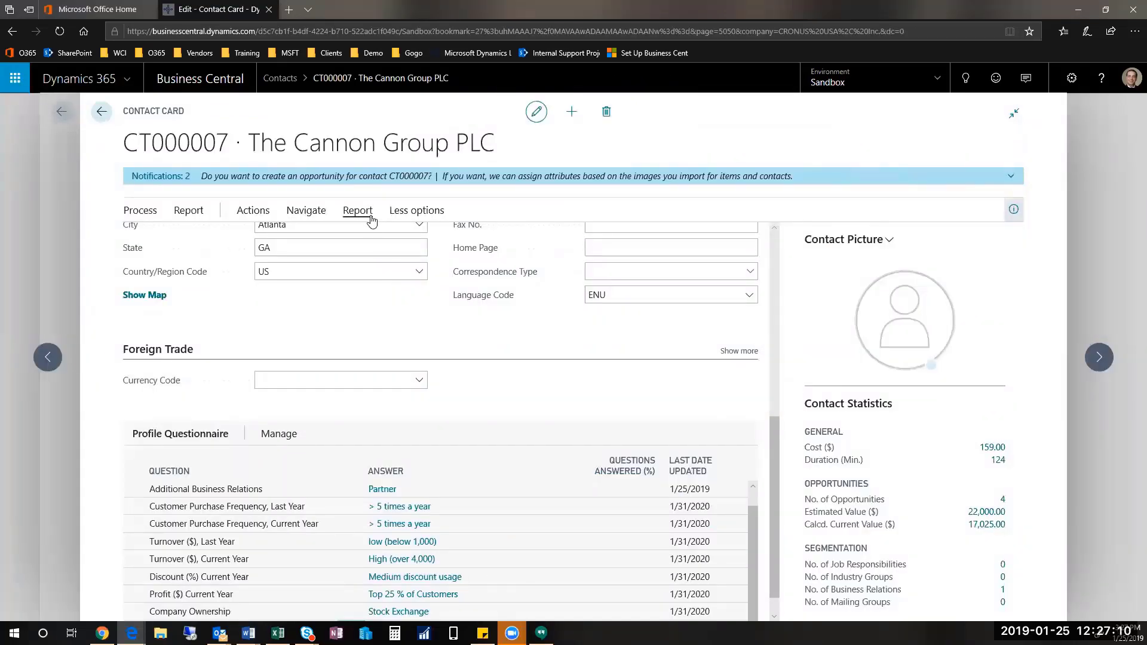
# Step: Reopen the Interaction Log Entries and add a filter on the Date column
pyautogui.click(304, 214)
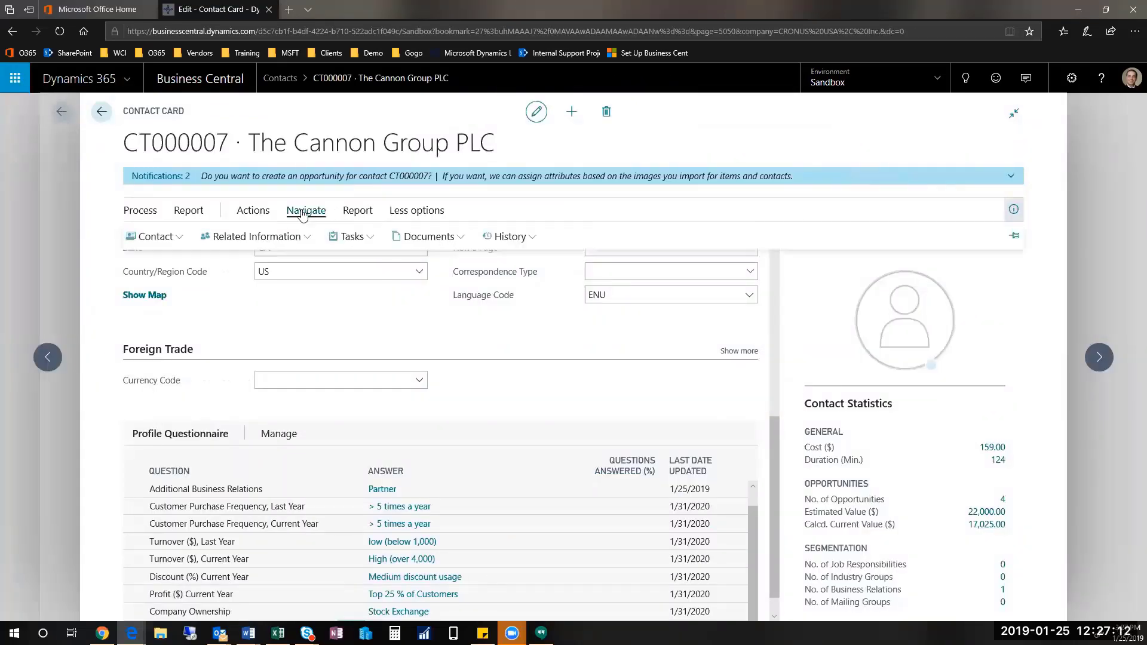
pyautogui.click(514, 237)
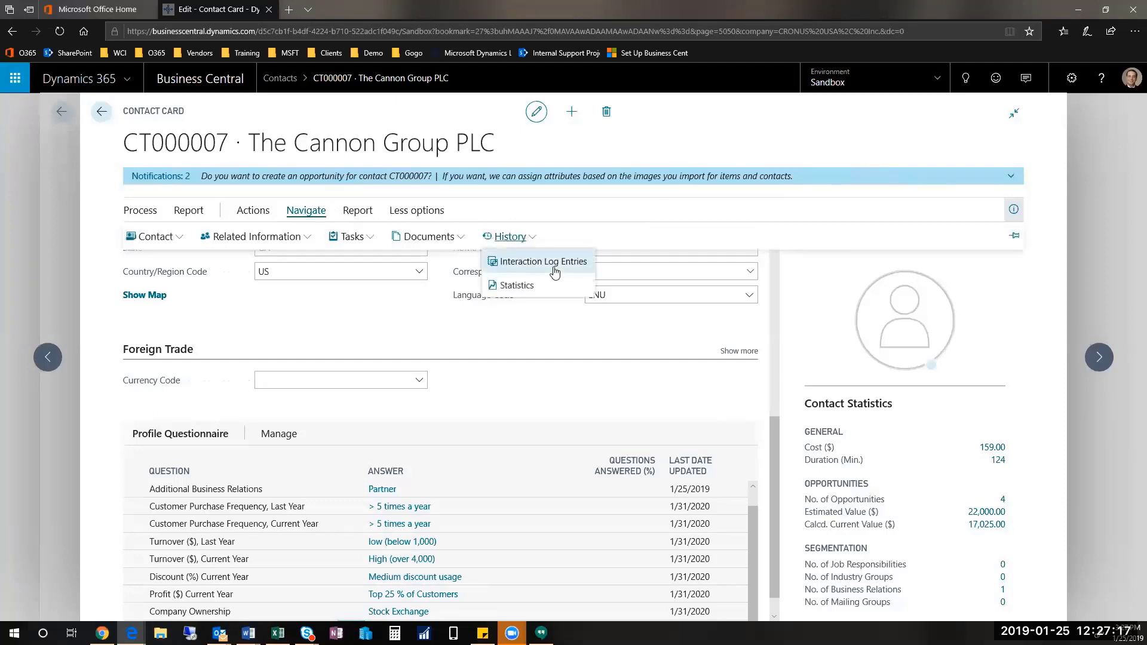
pyautogui.click(561, 268)
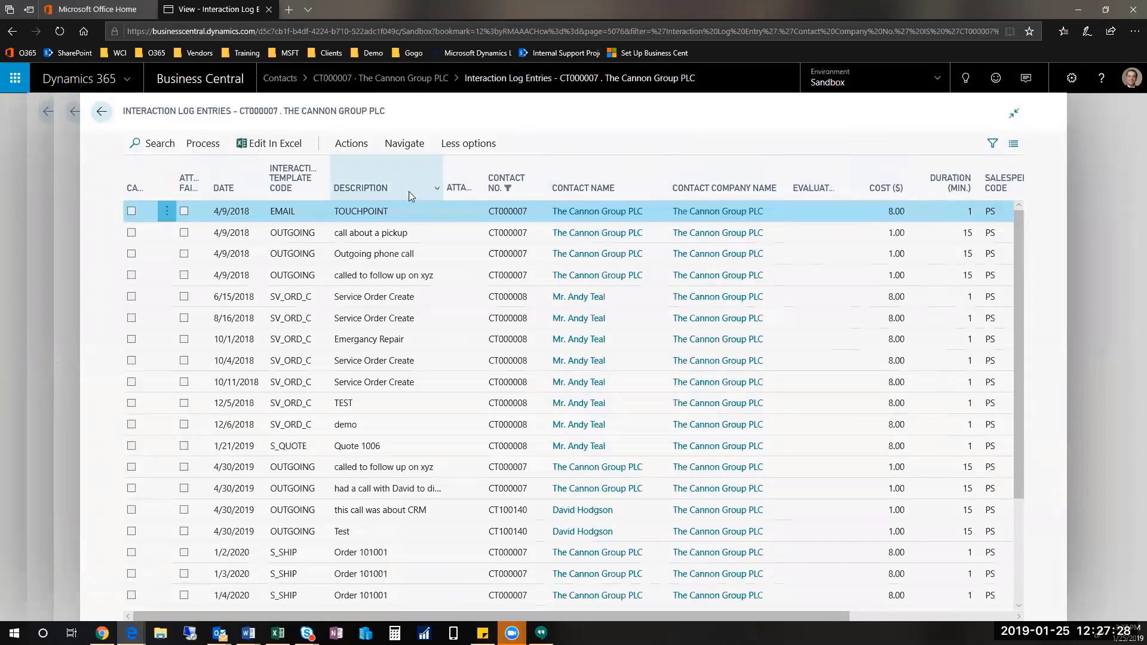
pyautogui.click(260, 188)
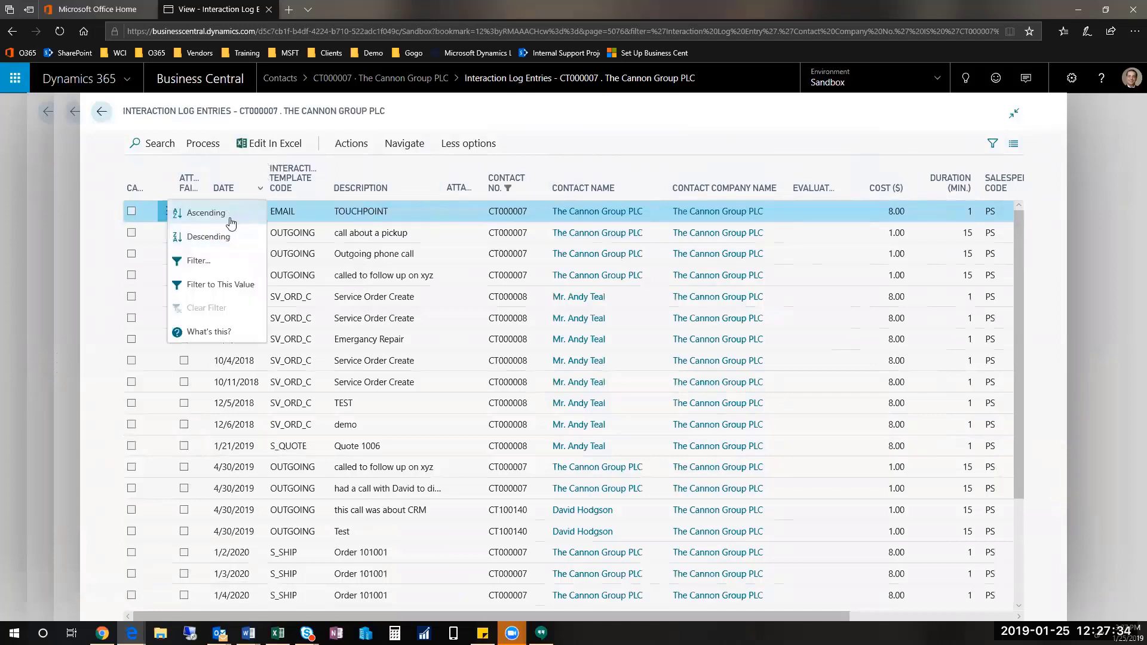
pyautogui.click(224, 263)
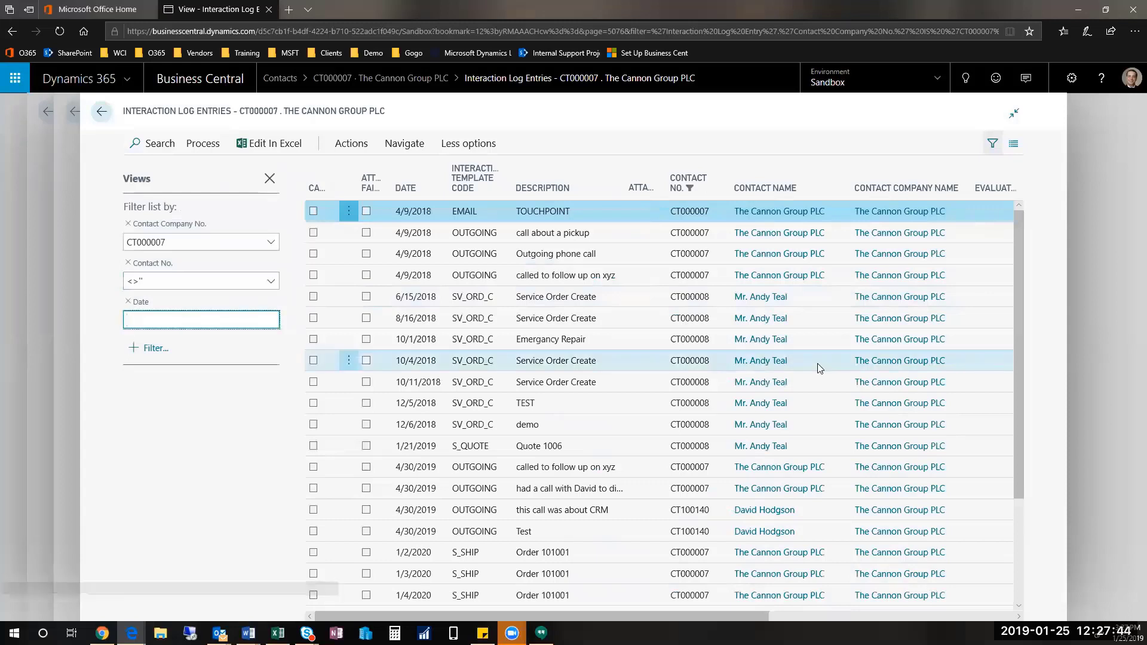
pyautogui.write('1/1/')
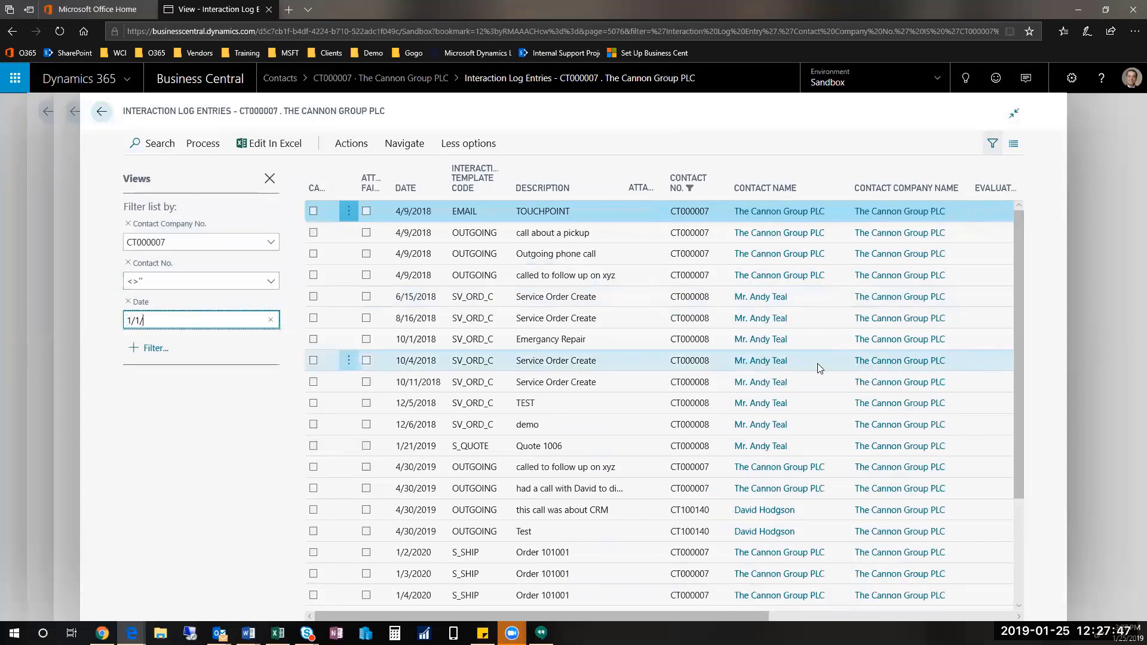
pyautogui.write('2018..12/31/2018')
pyautogui.press('Return')
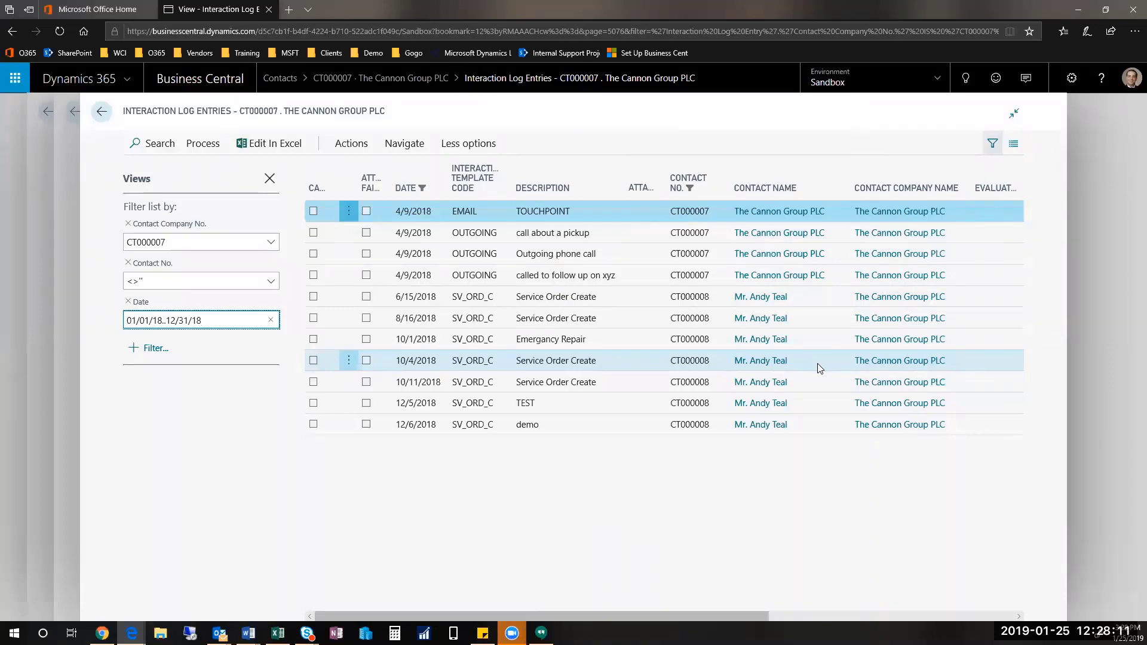
pyautogui.click(269, 179)
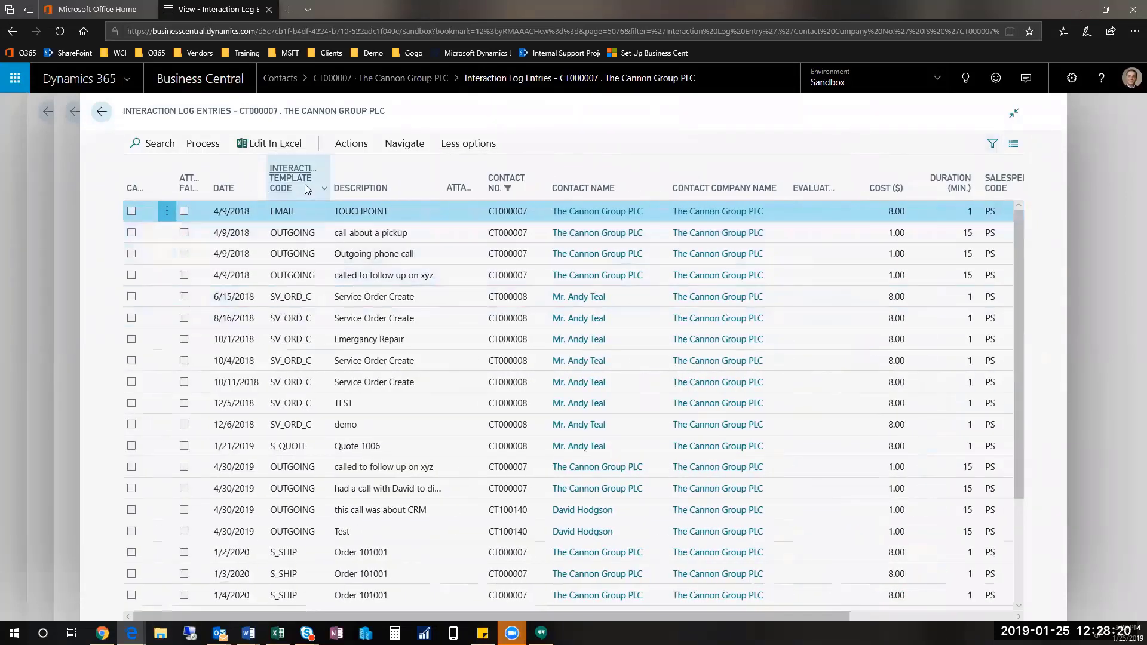
# Step: Filter the log entries to Interaction Template Code OUTGOING and hide the filter pane
pyautogui.moveTo(326, 189)
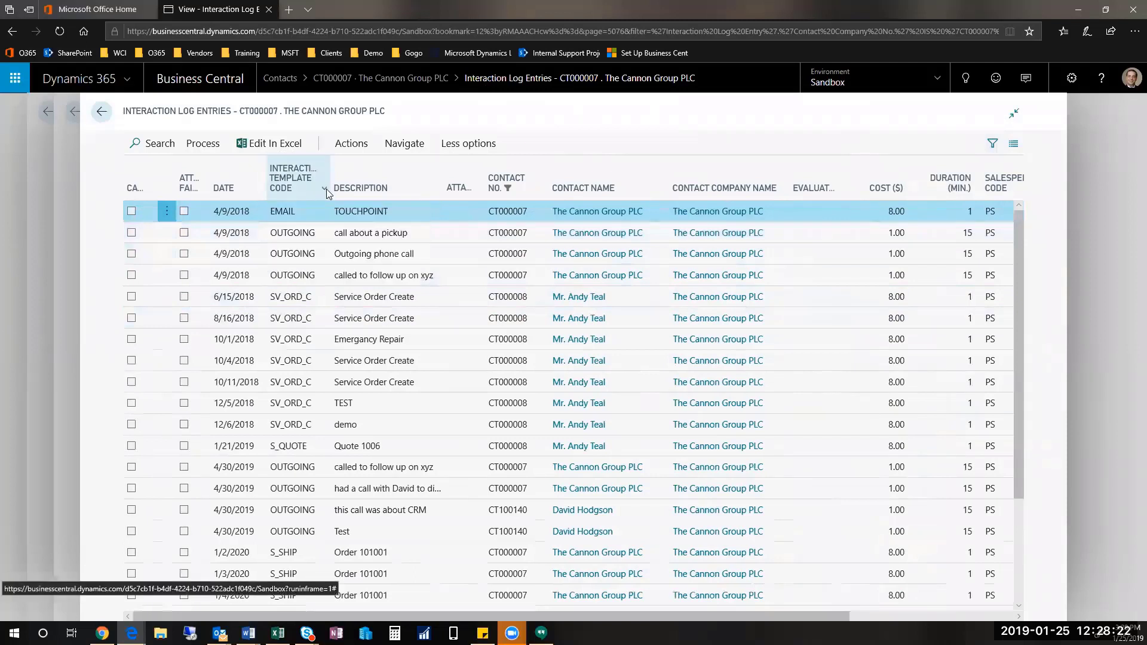
pyautogui.click(325, 189)
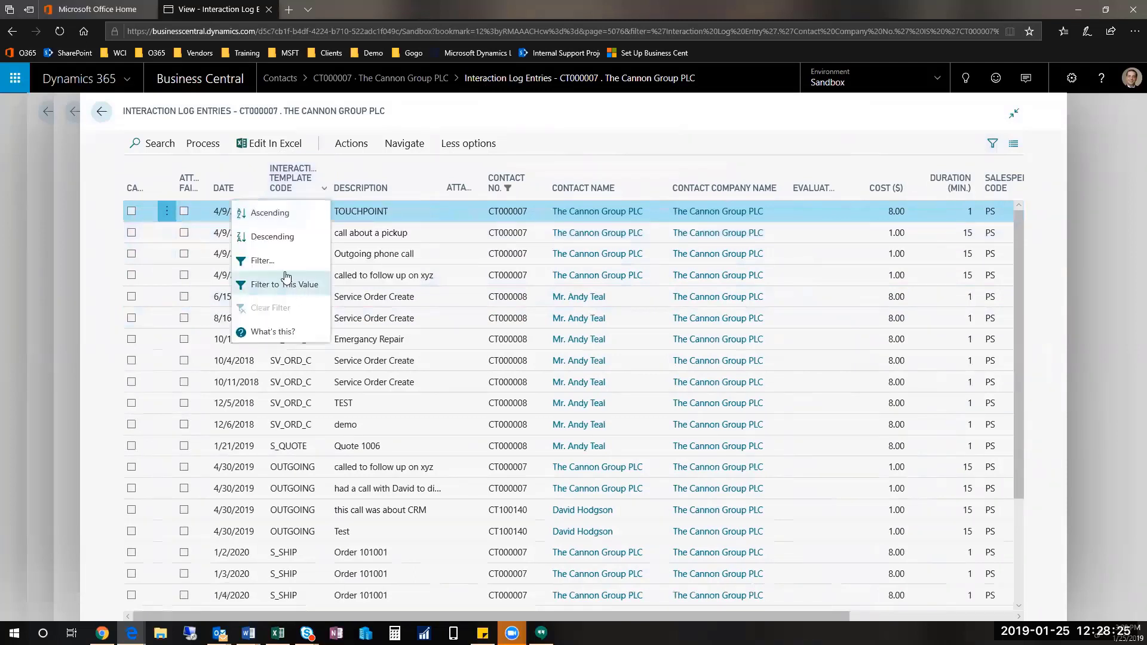
pyautogui.click(284, 261)
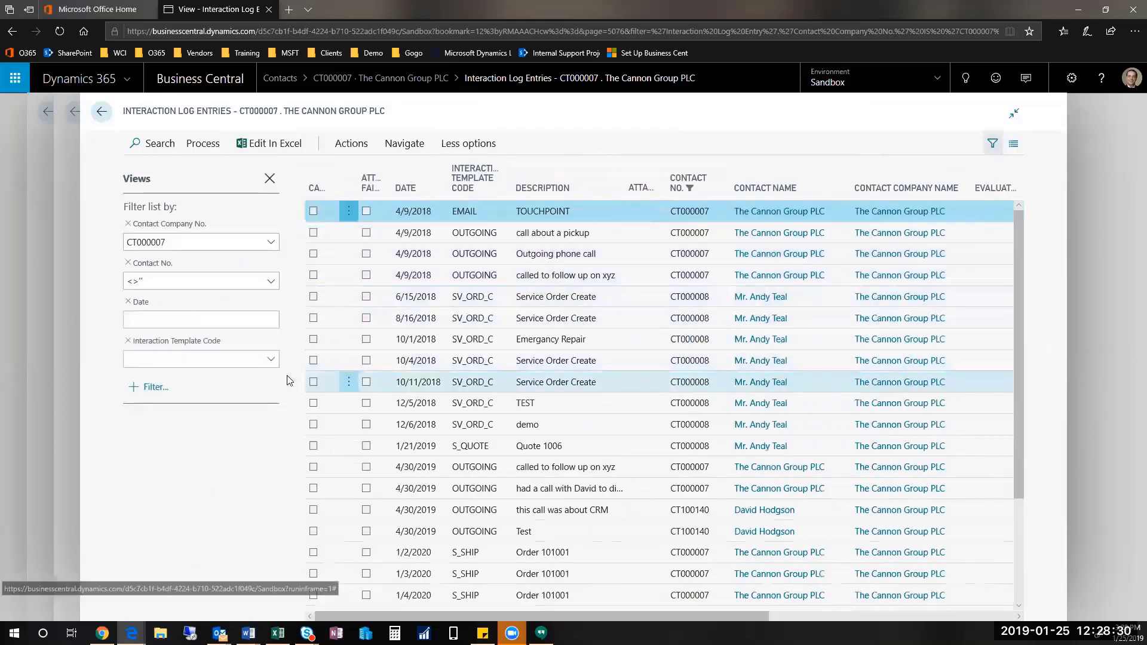
pyautogui.click(272, 361)
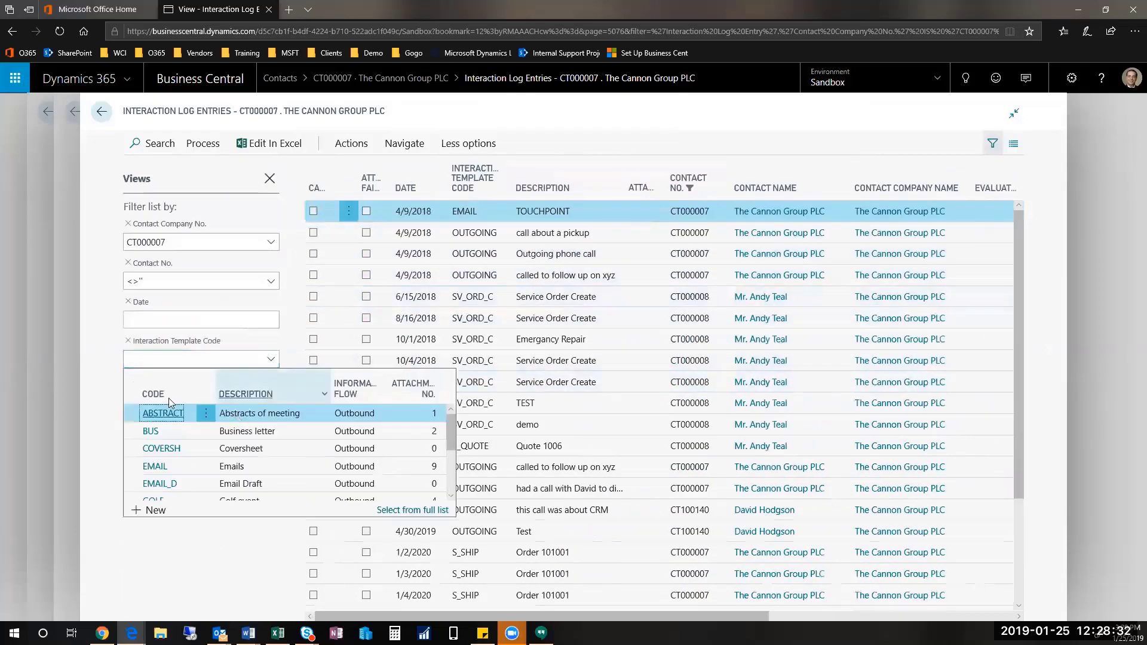
pyautogui.scroll(-1, 272, 492)
pyautogui.scroll(-4, 270, 492)
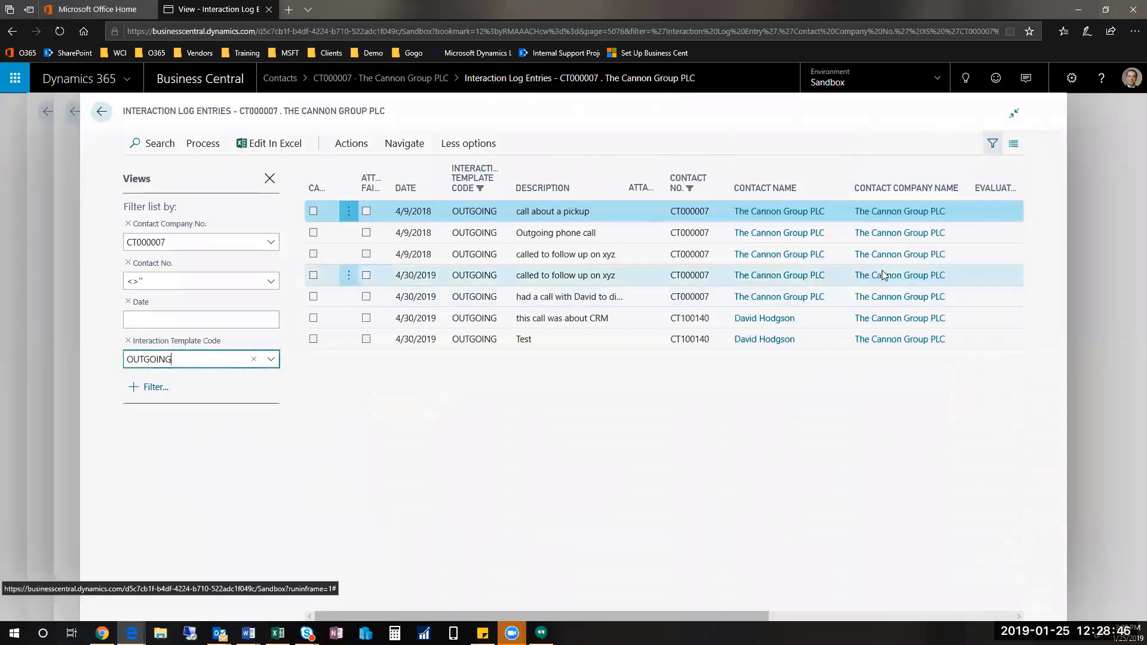
pyautogui.click(269, 180)
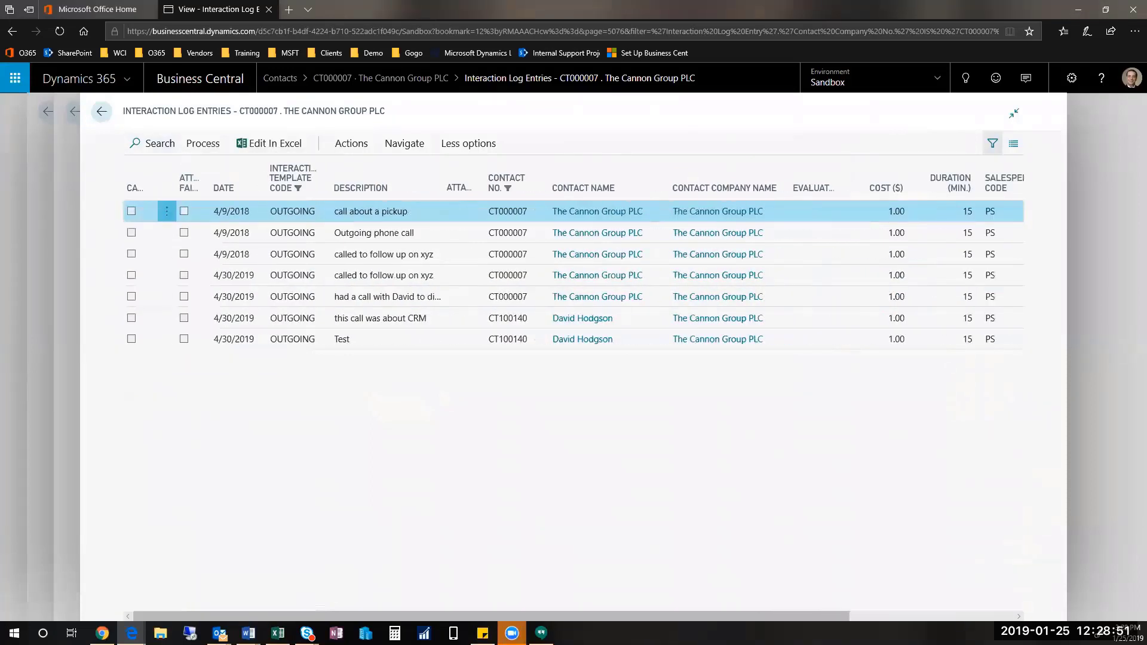
# Step: Go back to The Cannon Group PLC contact card and create a new opportunity
pyautogui.click(102, 112)
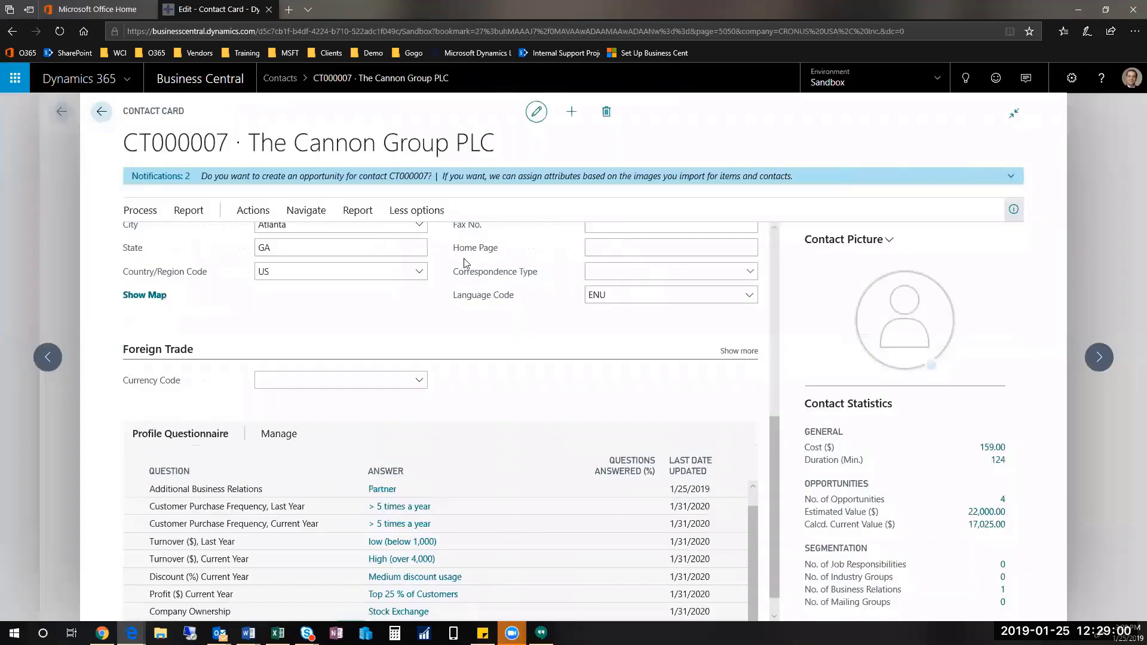
pyautogui.click(253, 210)
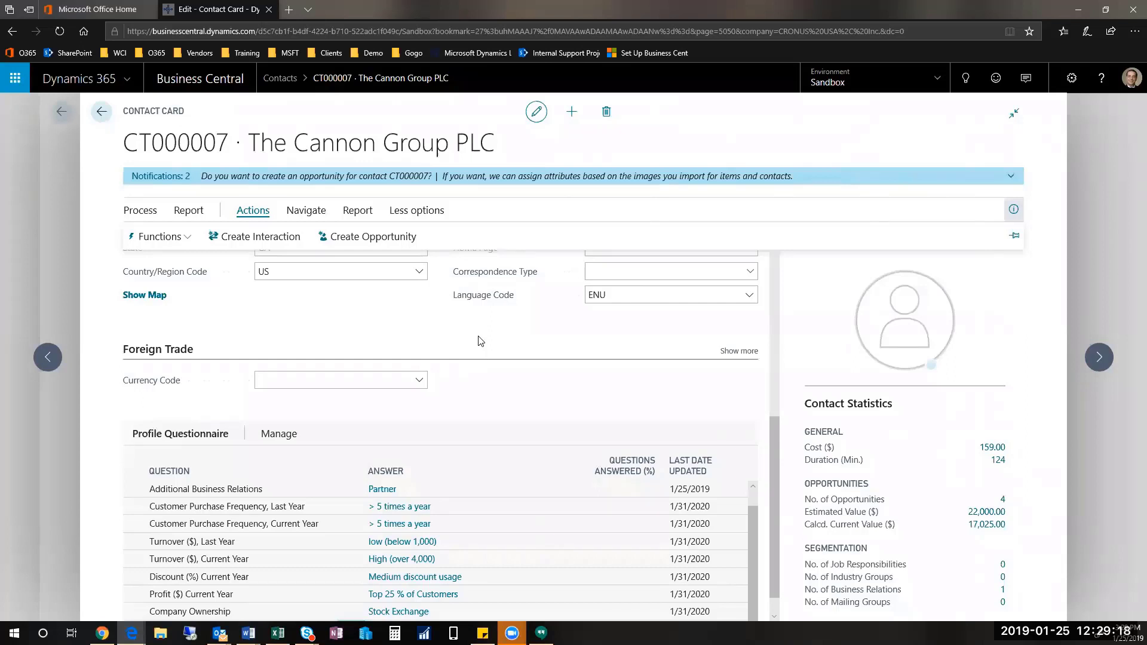
pyautogui.click(392, 238)
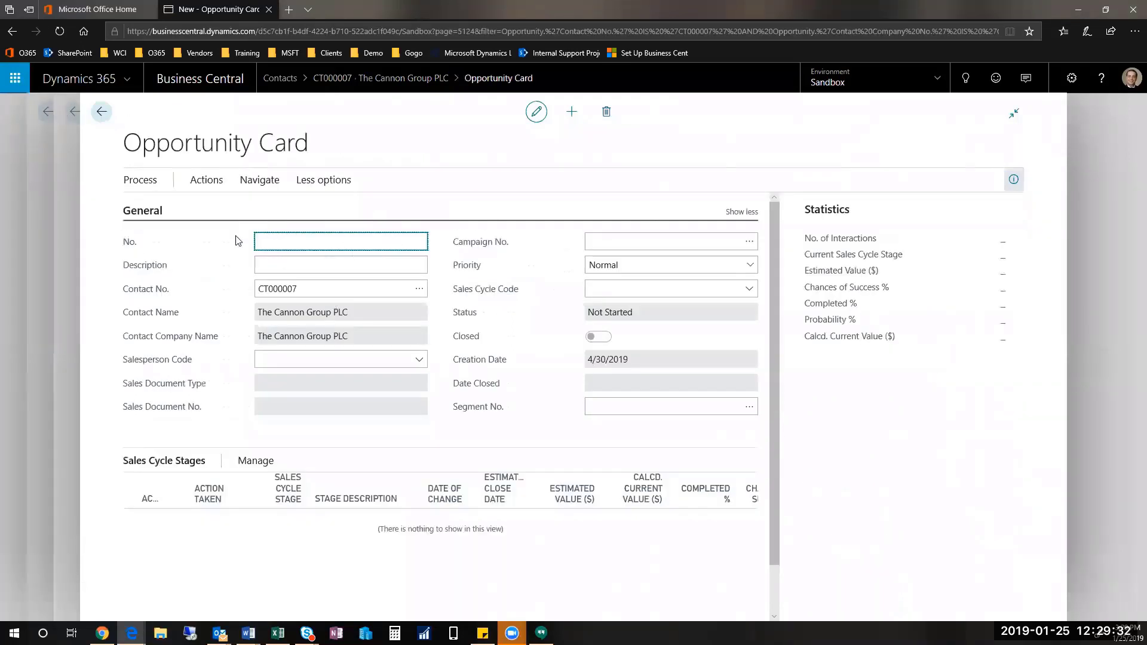
# Step: Keep number OP000002, enter 'opp test' as the description and assign salesperson PS
pyautogui.press('Tab')
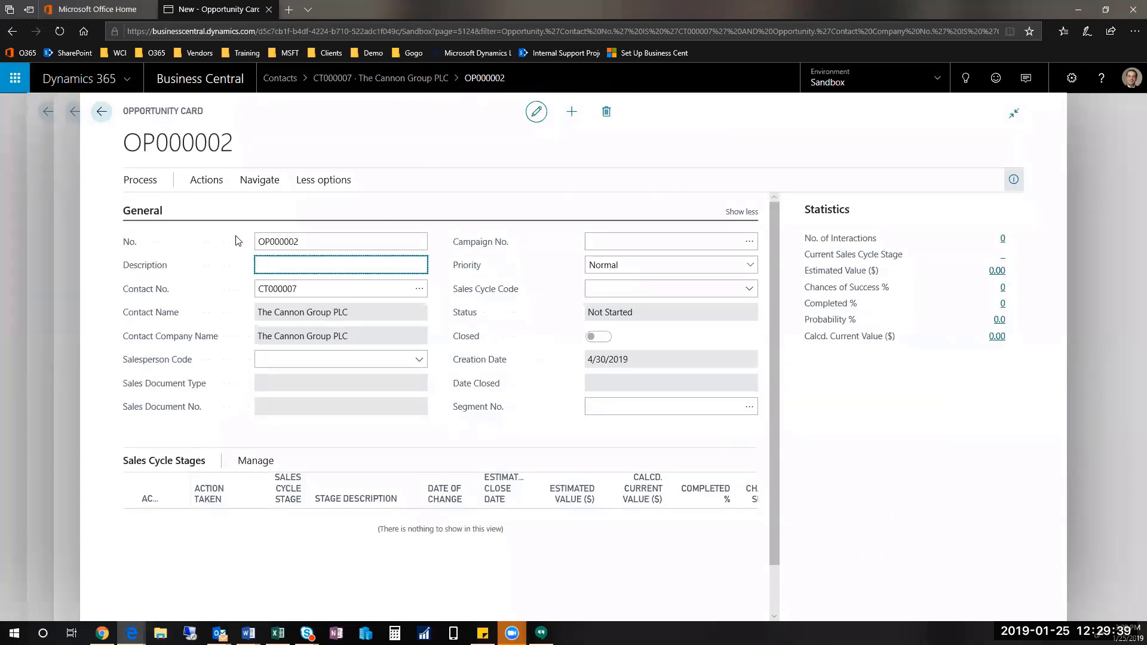
pyautogui.write('opp test')
pyautogui.click(309, 288)
pyautogui.click(419, 359)
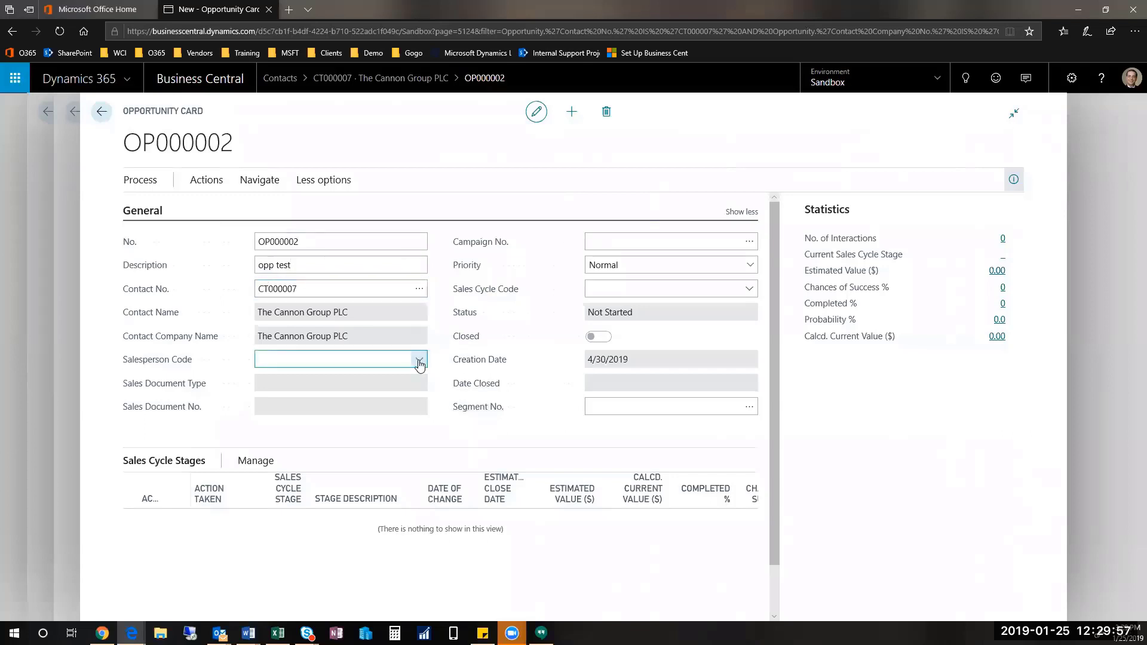
pyautogui.scroll(-2, 519, 445)
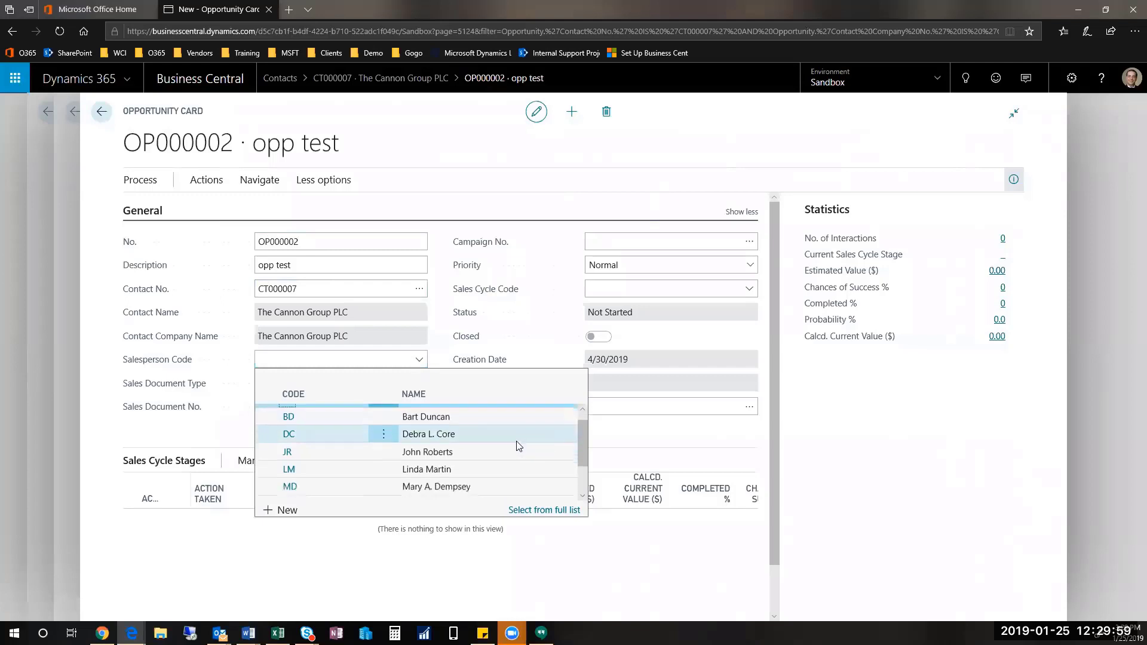
pyautogui.scroll(-1, 518, 445)
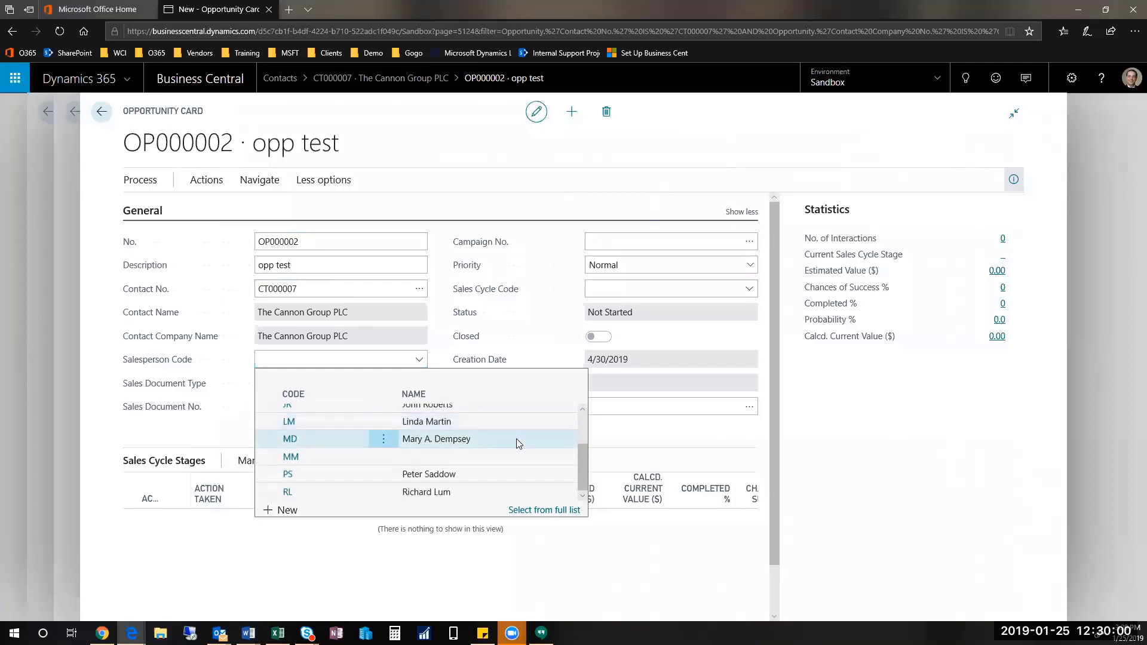
pyautogui.click(500, 479)
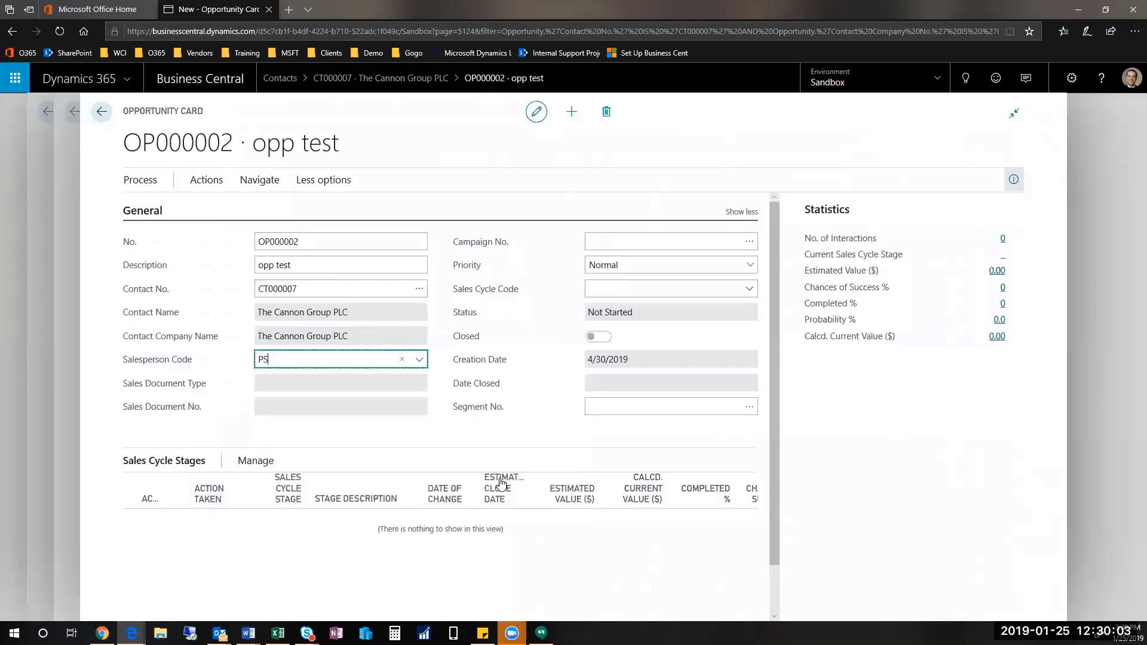
pyautogui.press('Tab')
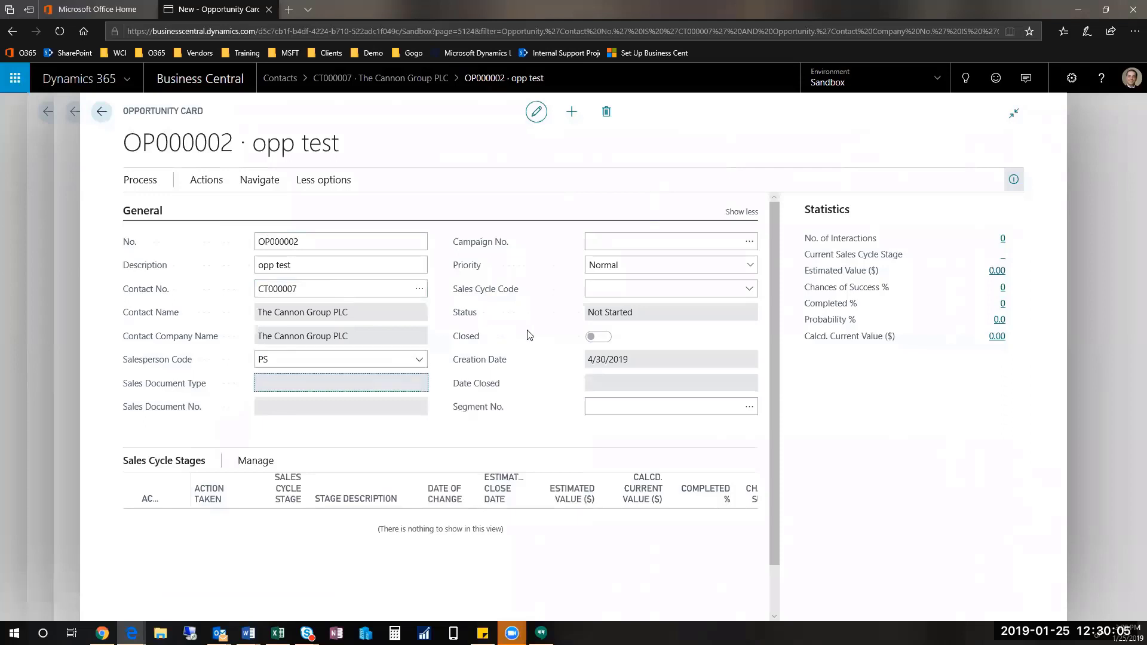
pyautogui.click(748, 293)
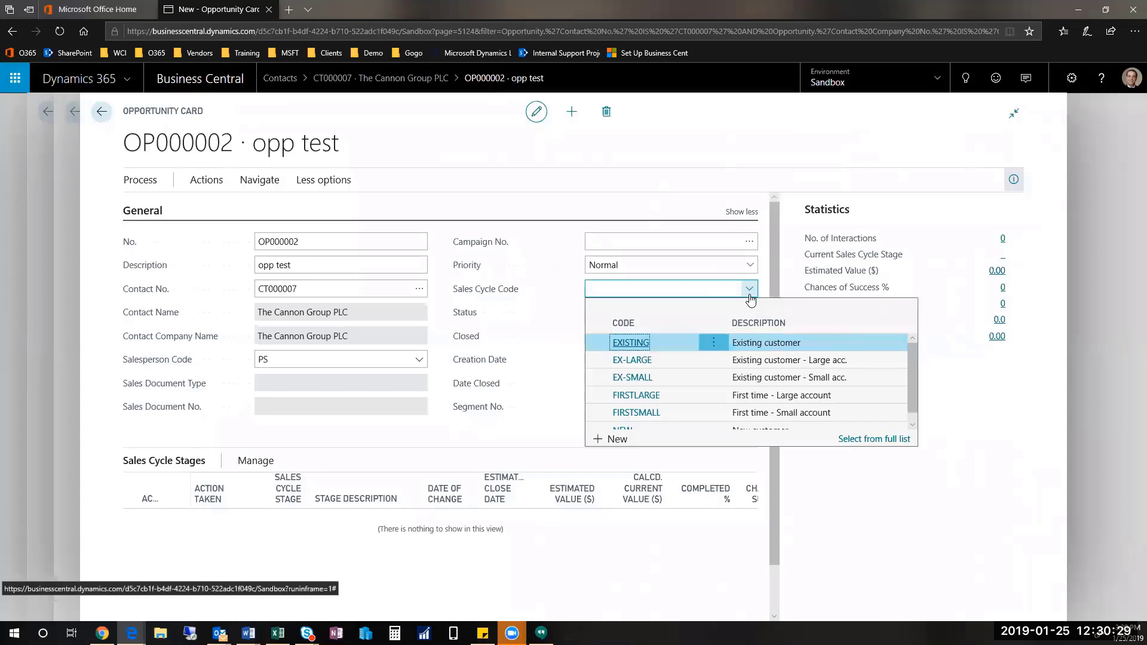
# Step: Open the full Sales Cycles list and compare EX-LARGE, EX-SMALL, FIRSTLARGE and FIRSTSMALL, settling on EX-LARGE
pyautogui.click(882, 441)
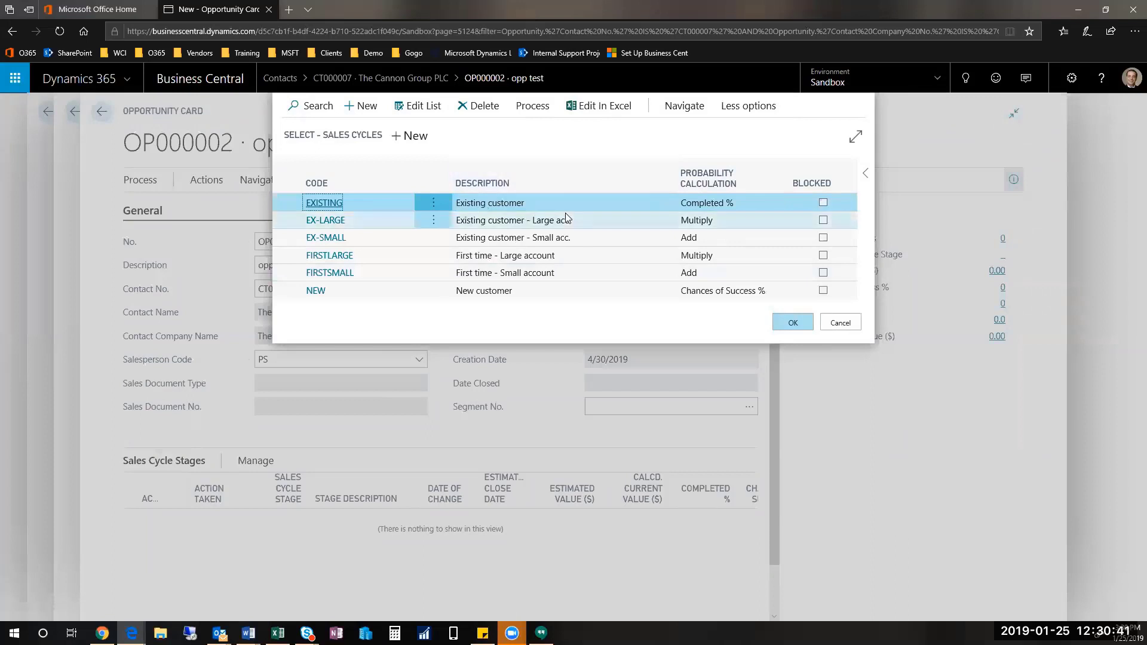
pyautogui.click(576, 226)
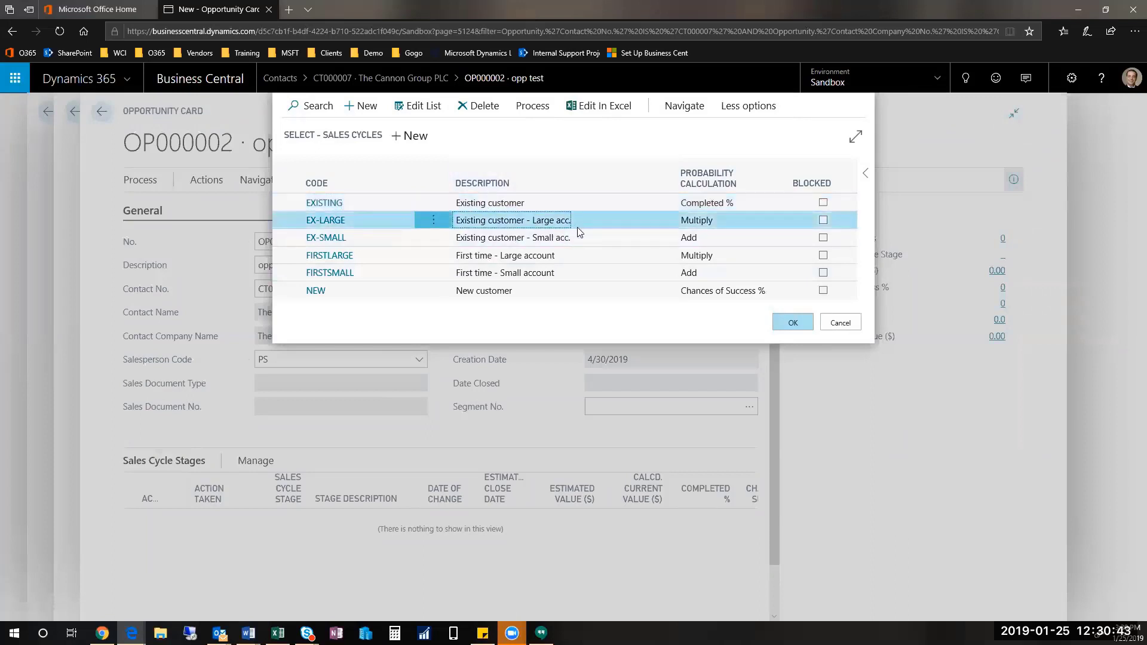
pyautogui.click(580, 234)
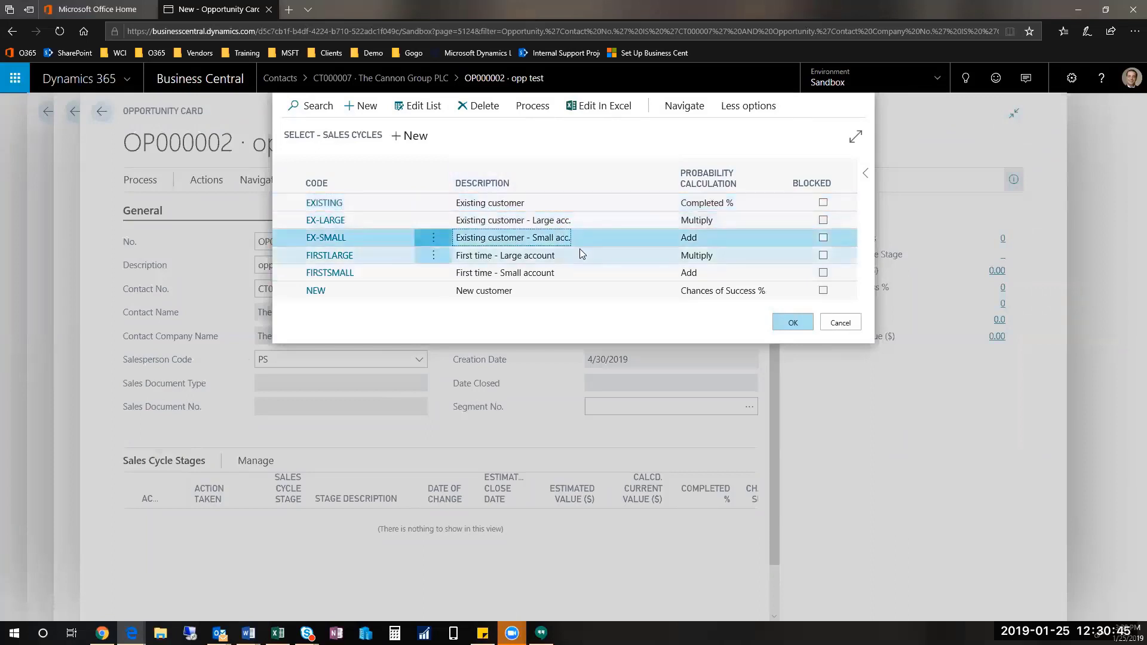
pyautogui.click(580, 255)
pyautogui.click(577, 273)
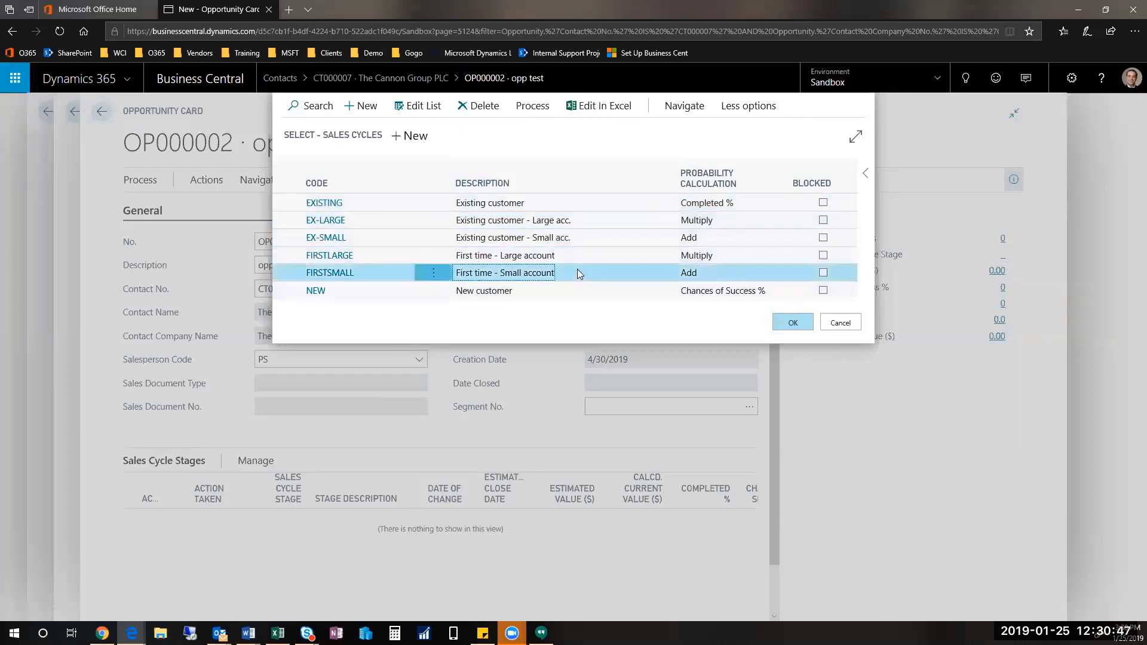
pyautogui.click(580, 221)
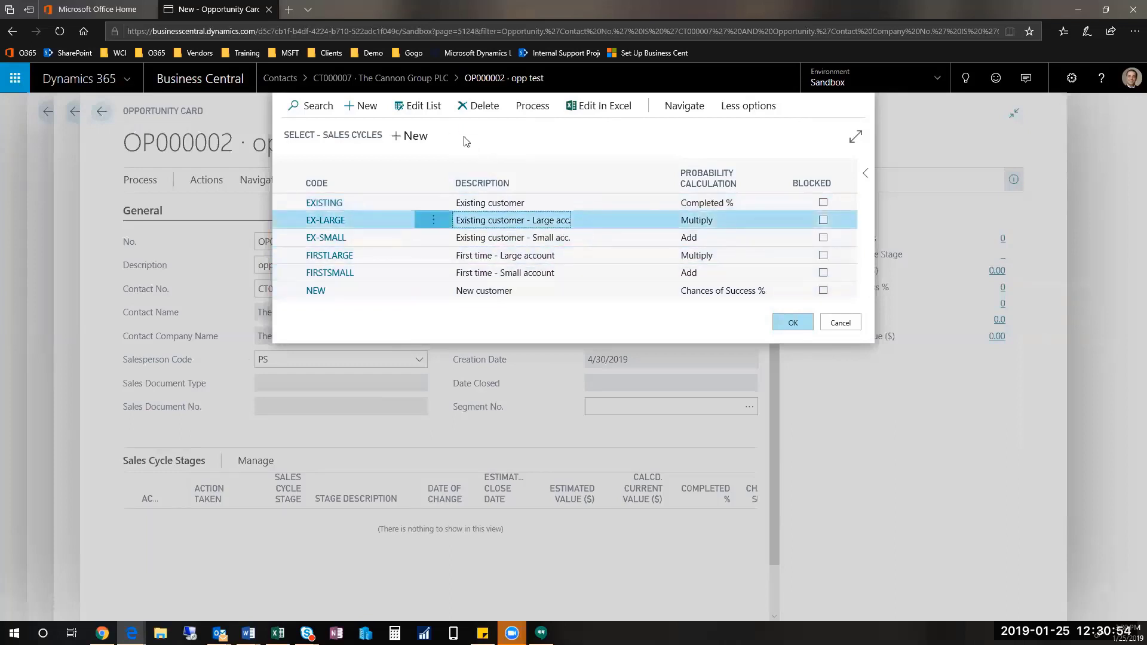
pyautogui.click(532, 106)
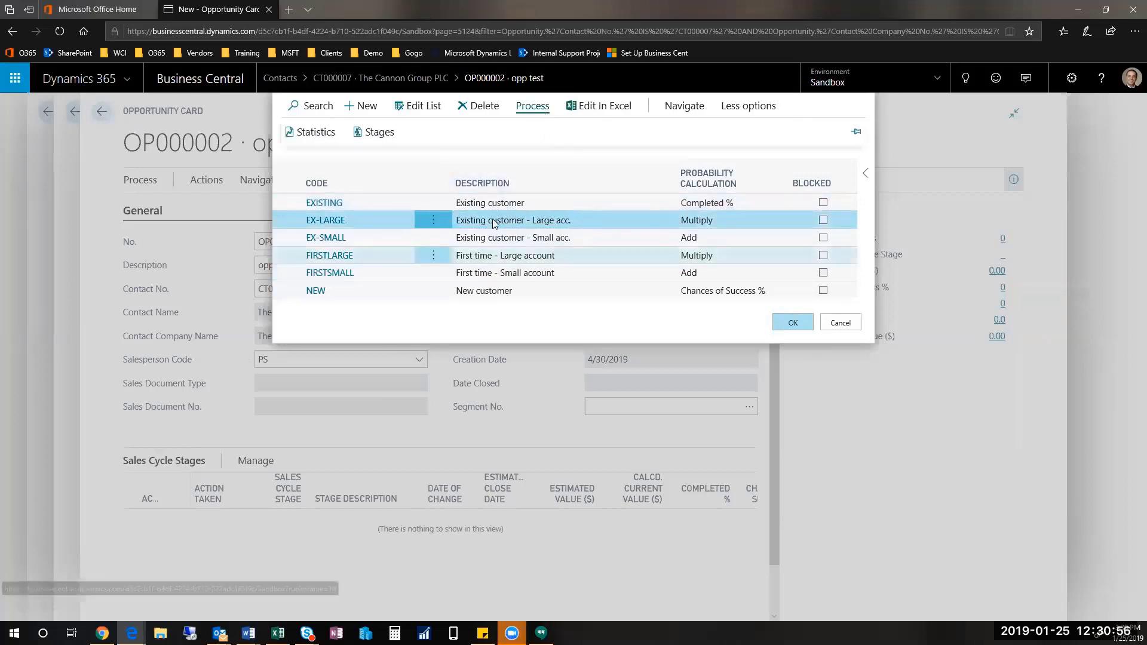
# Step: Show EX-LARGE's five stages, Initial to Sign Contract, and read the column descriptions
pyautogui.click(379, 134)
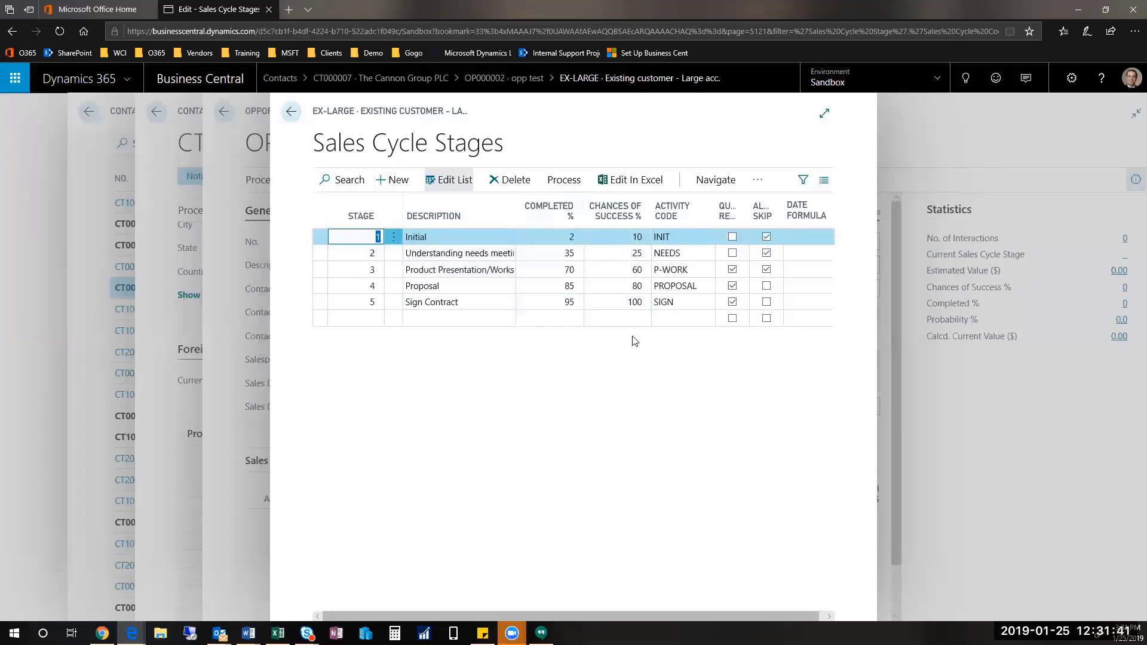
pyautogui.moveTo(728, 219)
# Step: Close the stages page and confirm EX-LARGE as OP000002's sales cycle code
pyautogui.press('Escape')
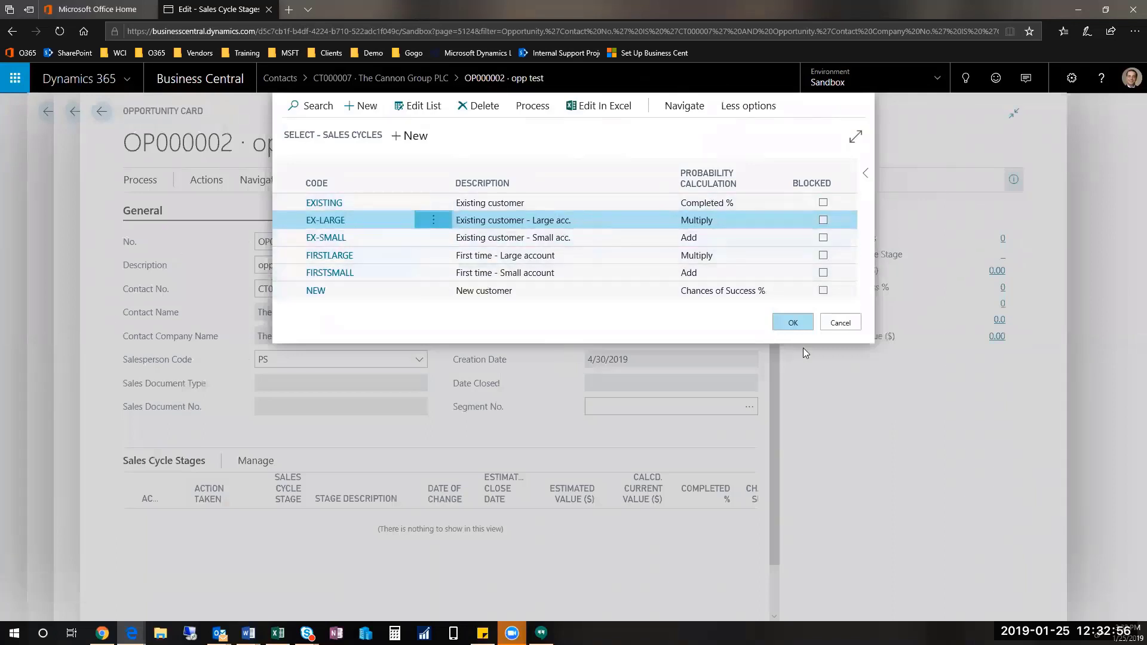
pyautogui.click(801, 326)
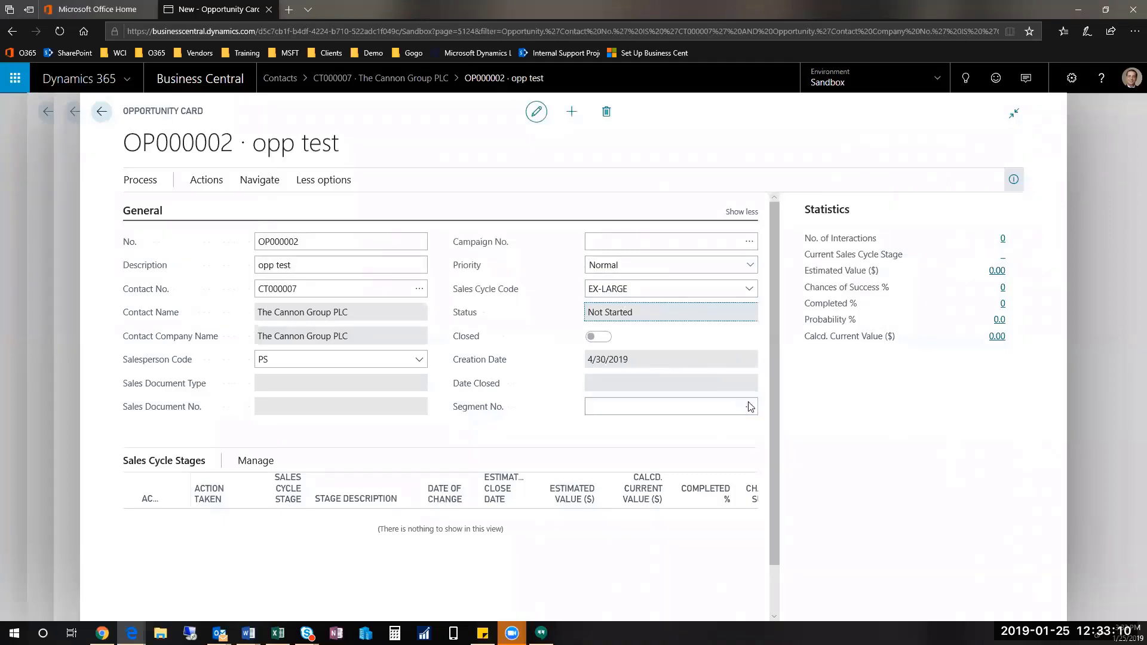
pyautogui.click(207, 180)
pyautogui.click(166, 209)
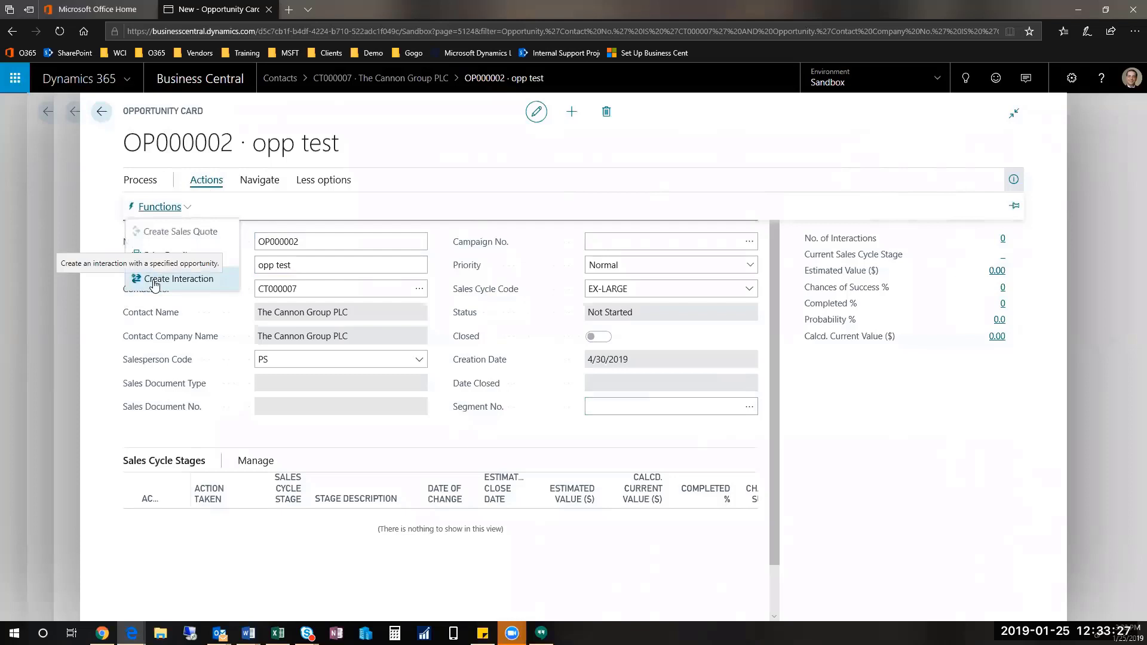
# Step: Create an interaction for the opportunity using the OUTGOING 'Outgoing phone call' template
pyautogui.click(154, 283)
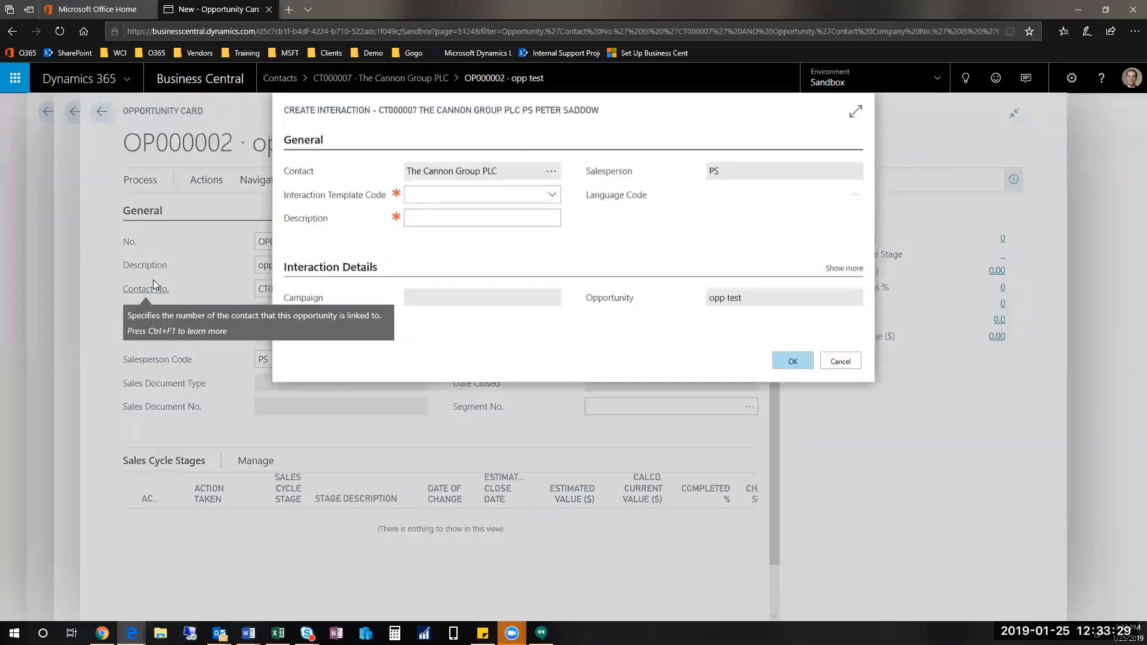
pyautogui.click(552, 195)
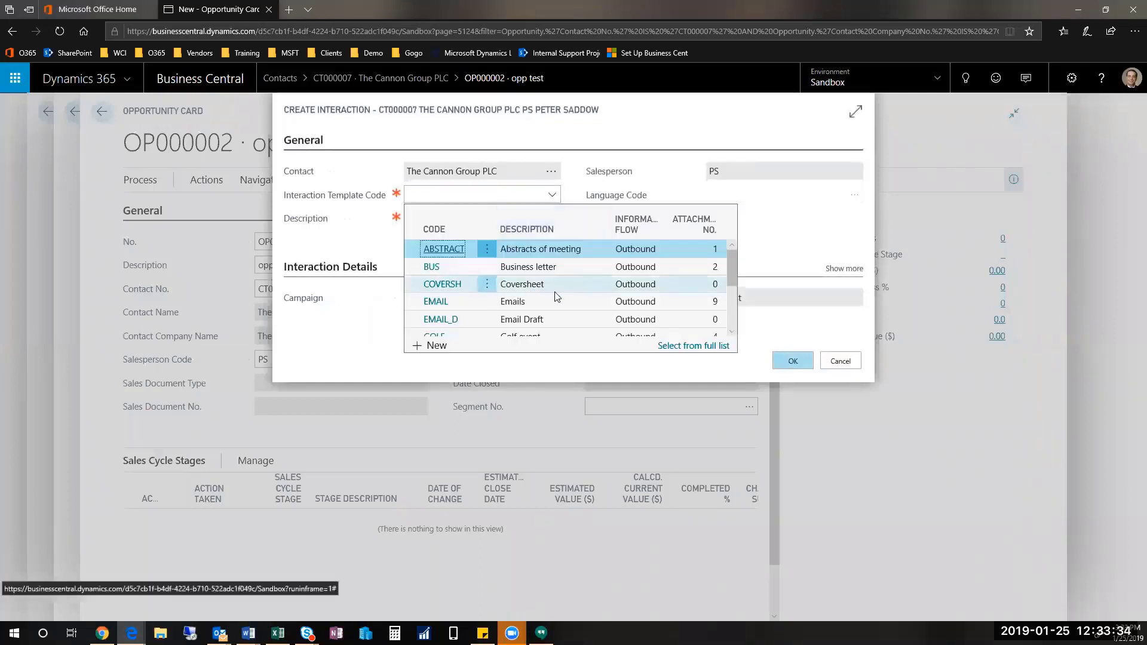
pyautogui.scroll(-5, 574, 313)
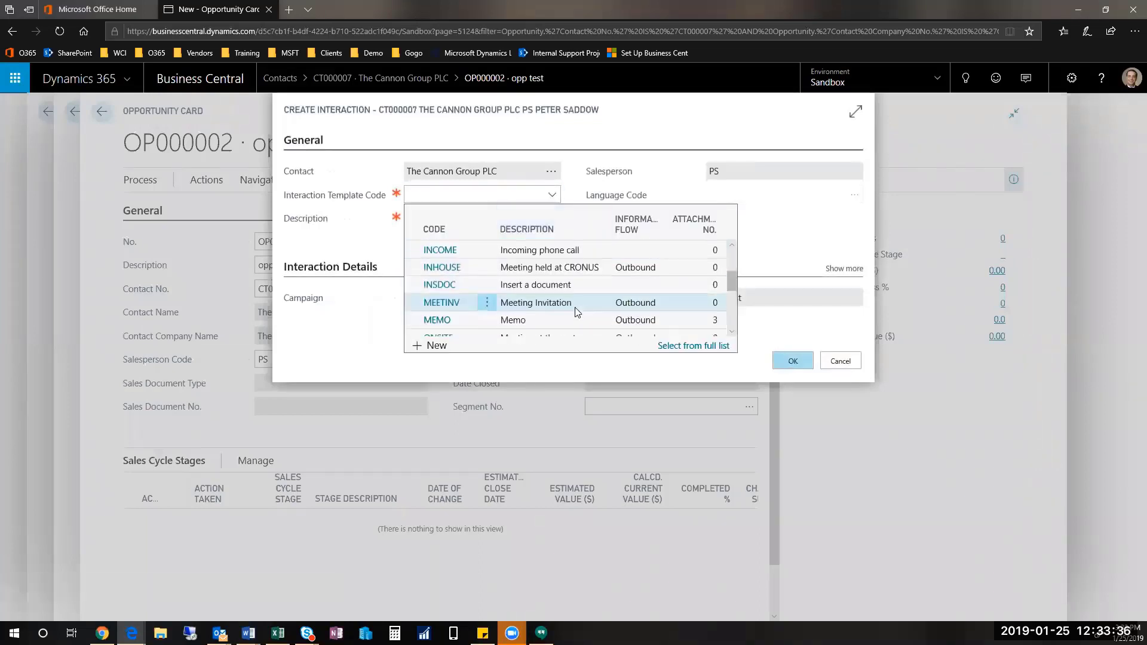
pyautogui.scroll(2, 568, 295)
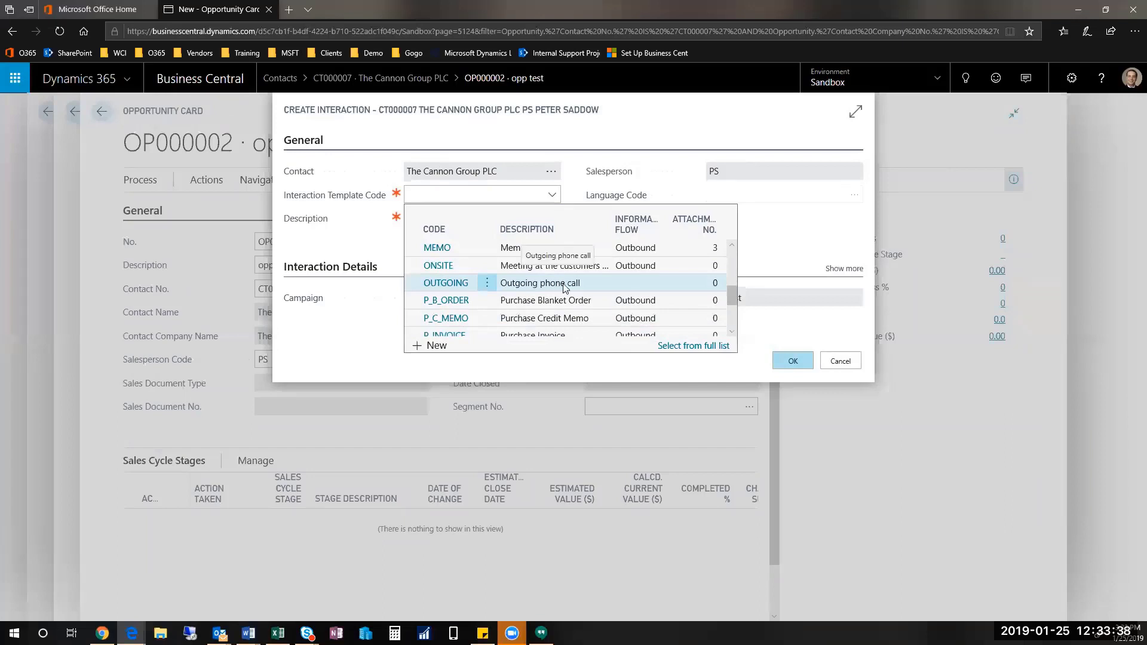
pyautogui.click(564, 289)
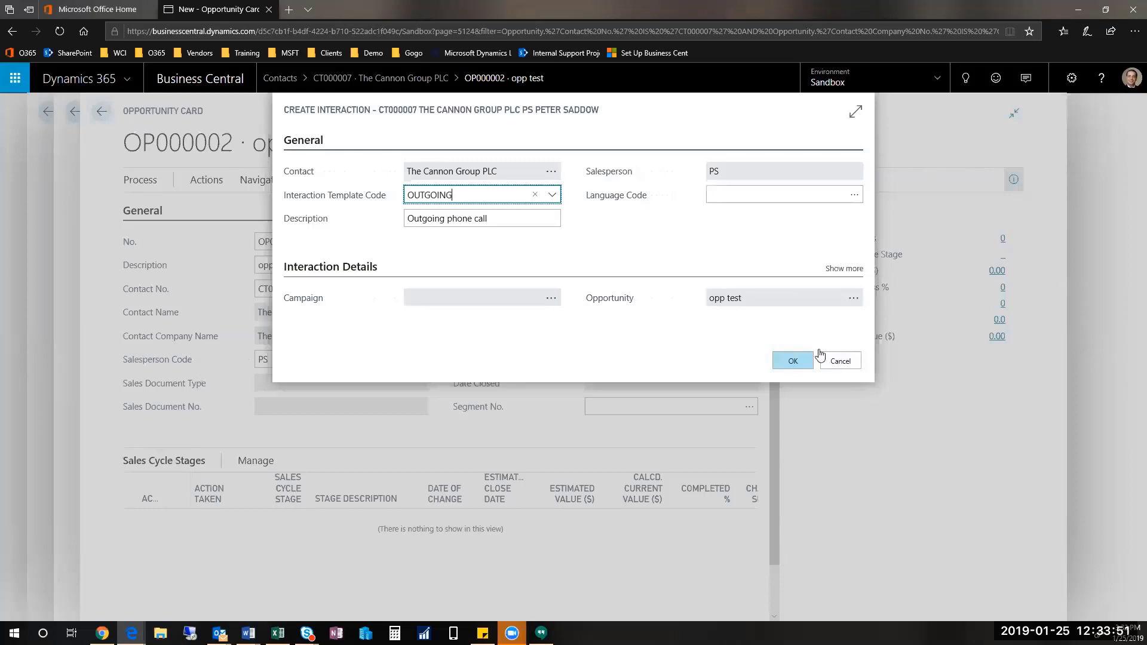
pyautogui.click(792, 358)
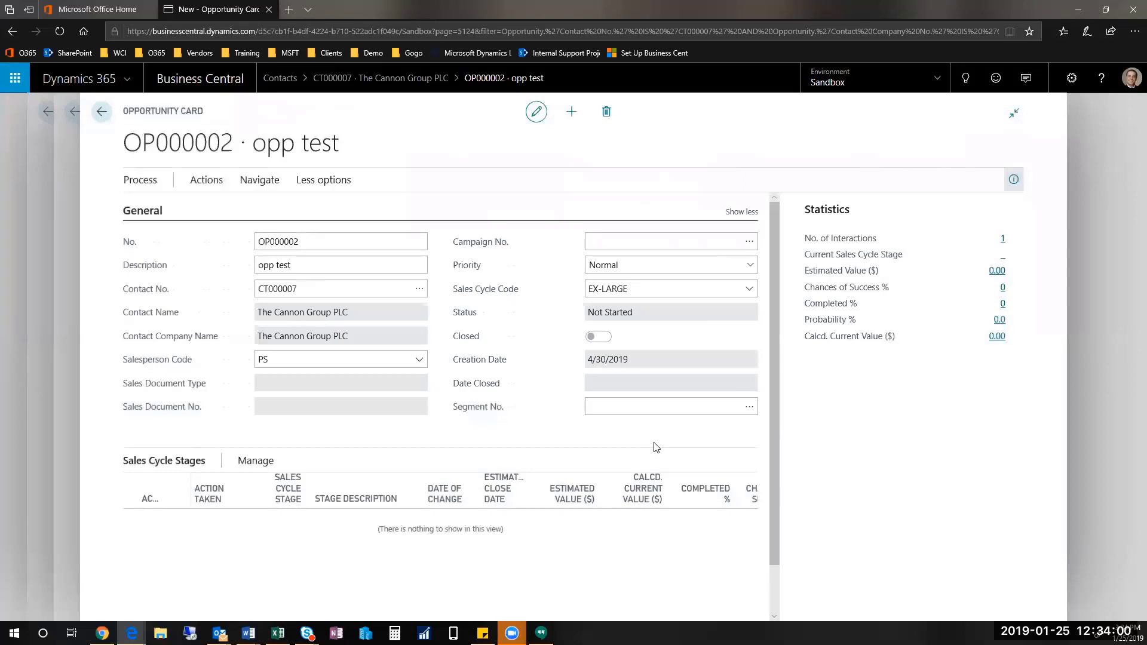
# Step: Activate and confirm the first stage, putting the opportunity In Progress at stage Initial
pyautogui.click(204, 181)
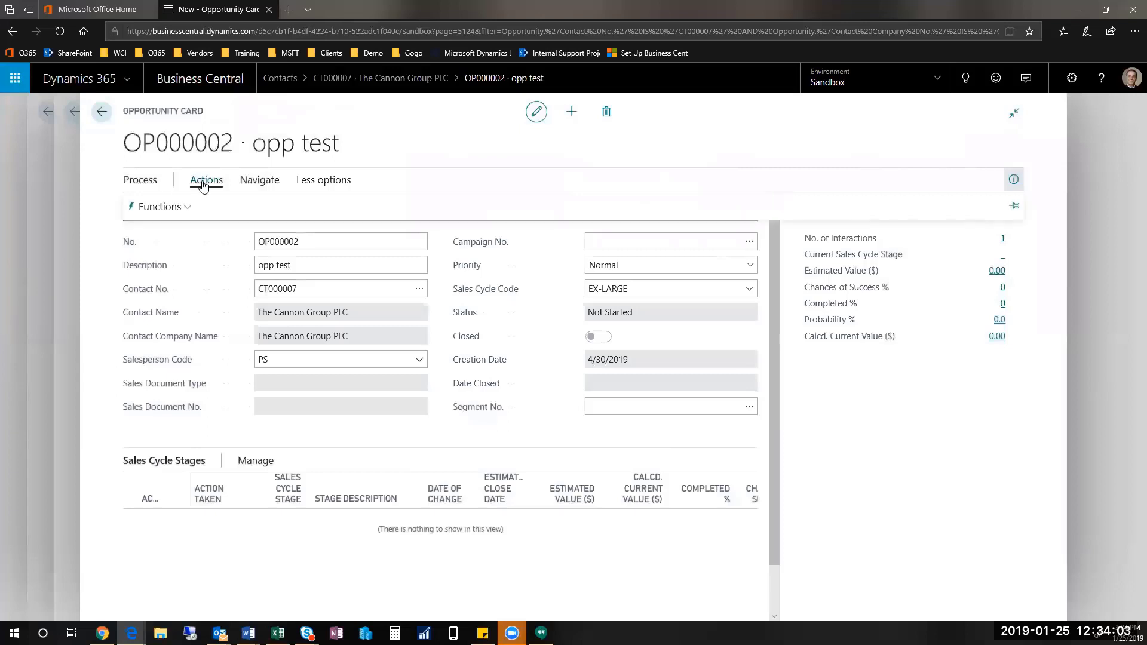
pyautogui.click(141, 183)
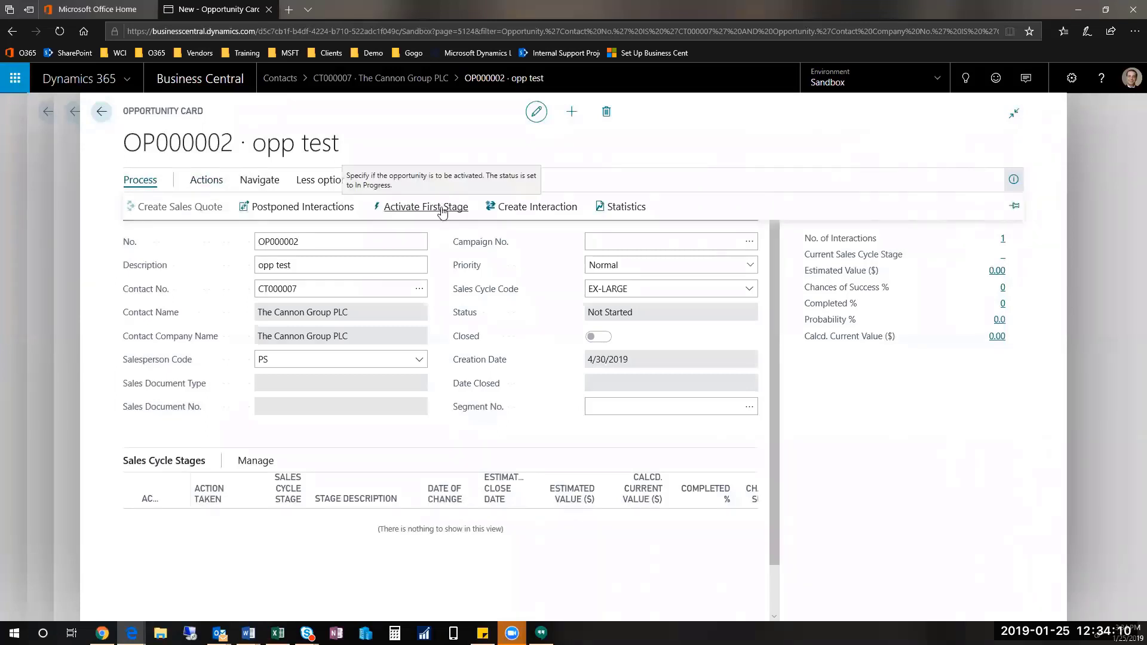
pyautogui.click(442, 208)
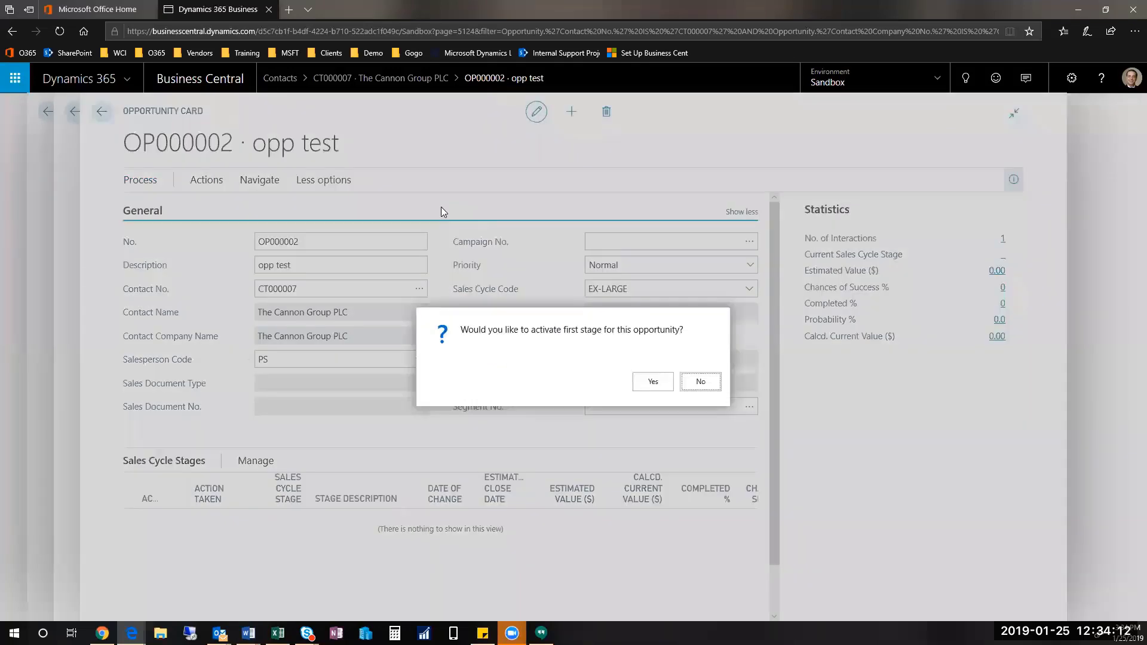
pyautogui.click(645, 384)
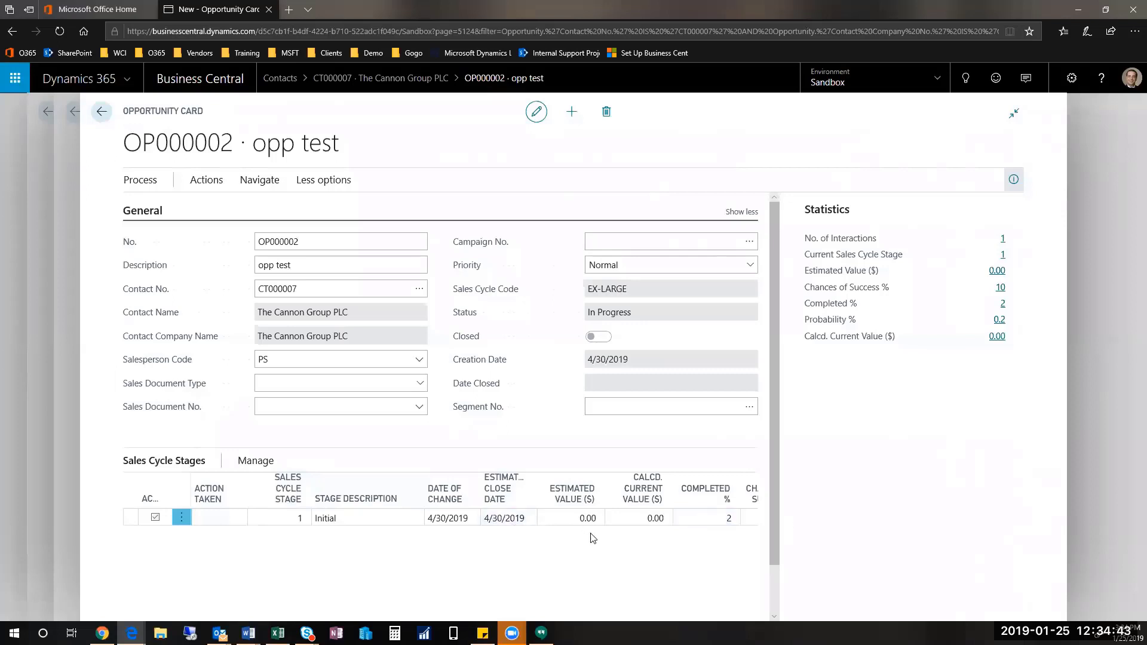
# Step: Scroll the stages grid to read the Initial stage's chances of success and 0.2 probability
pyautogui.scroll(-1, 635, 515)
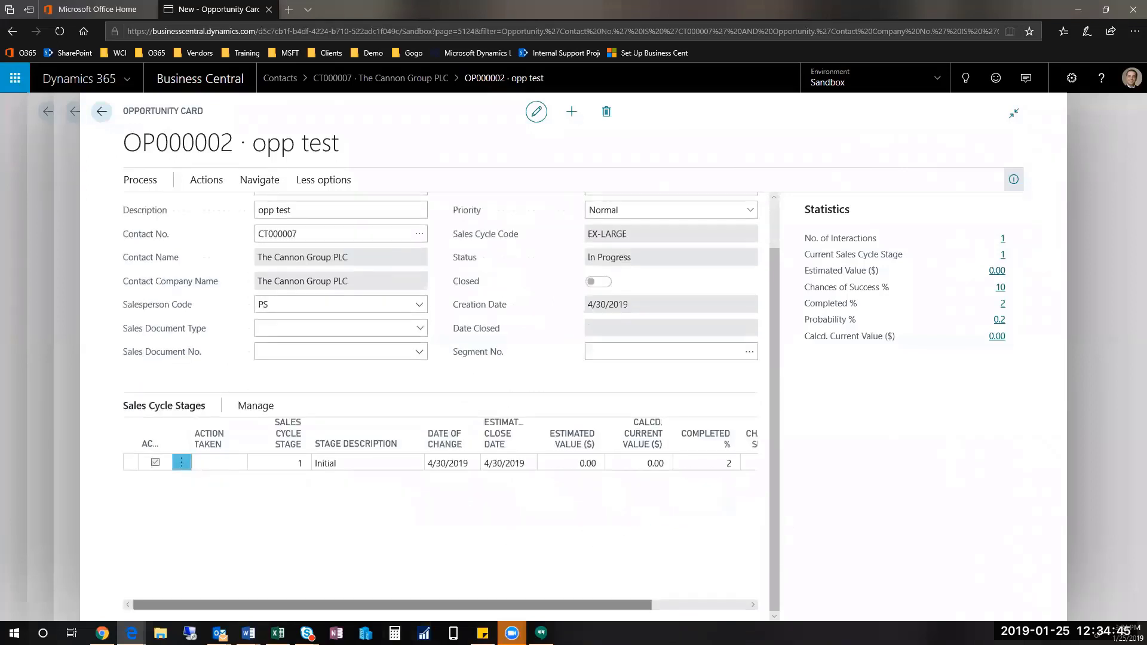
pyautogui.hscroll(3, 691, 510)
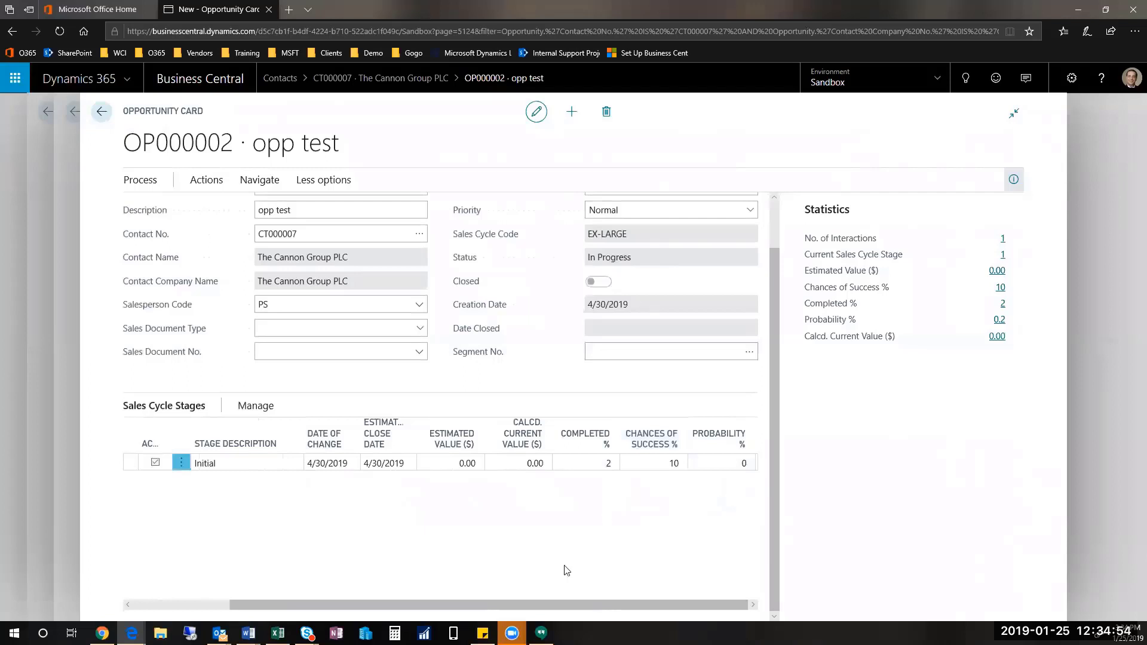
pyautogui.moveTo(556, 605); pyautogui.dragTo(242, 603)
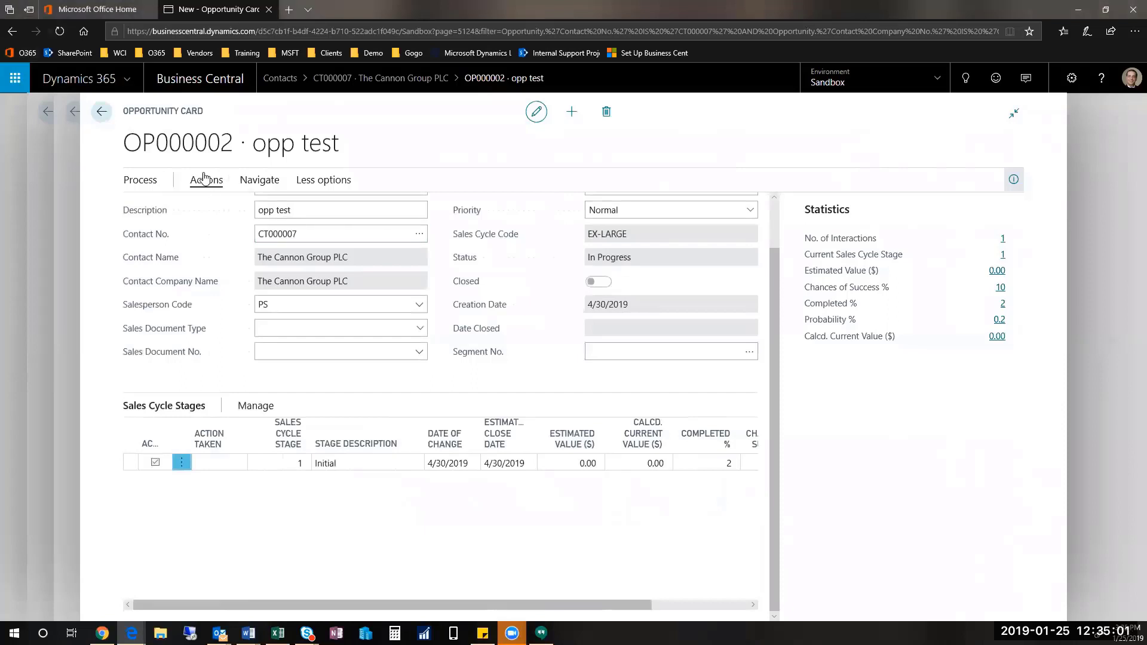
pyautogui.click(144, 185)
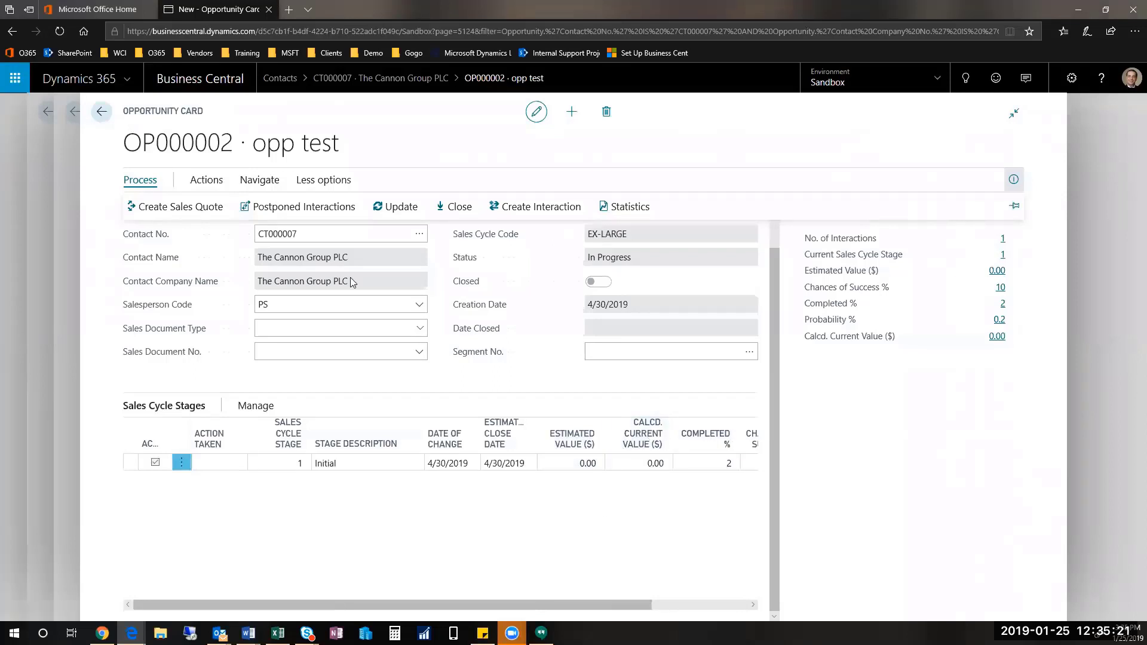
# Step: Update to the next stage with estimated value 500000, 25% chances and 4/30/2019 closing date
pyautogui.click(395, 207)
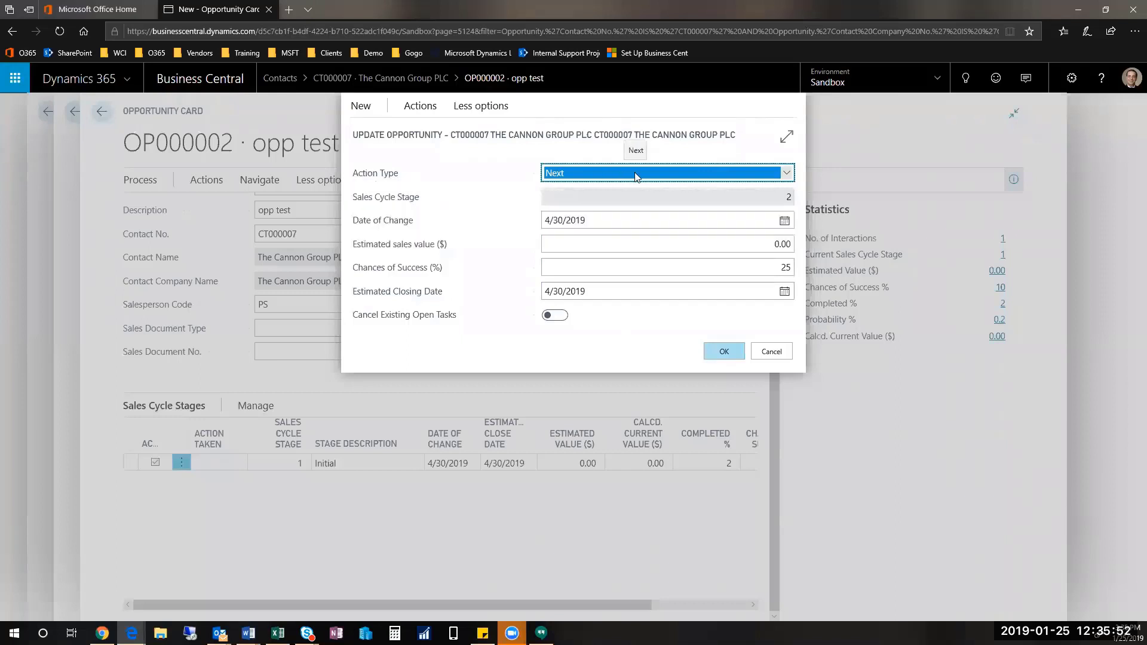
pyautogui.click(617, 173)
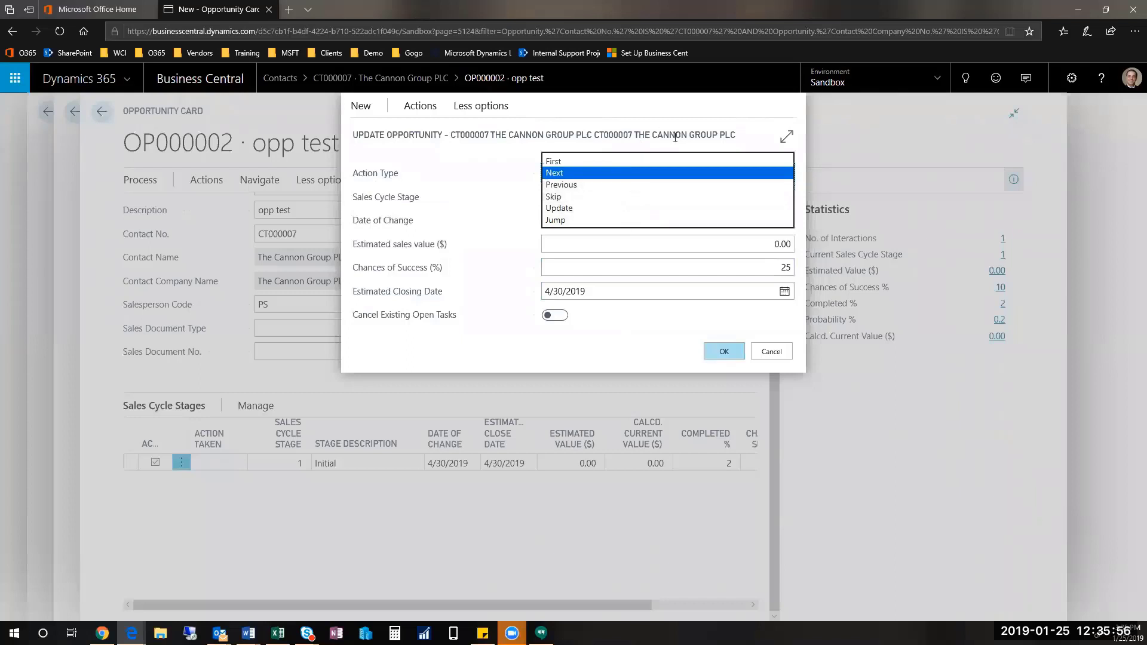
pyautogui.click(669, 173)
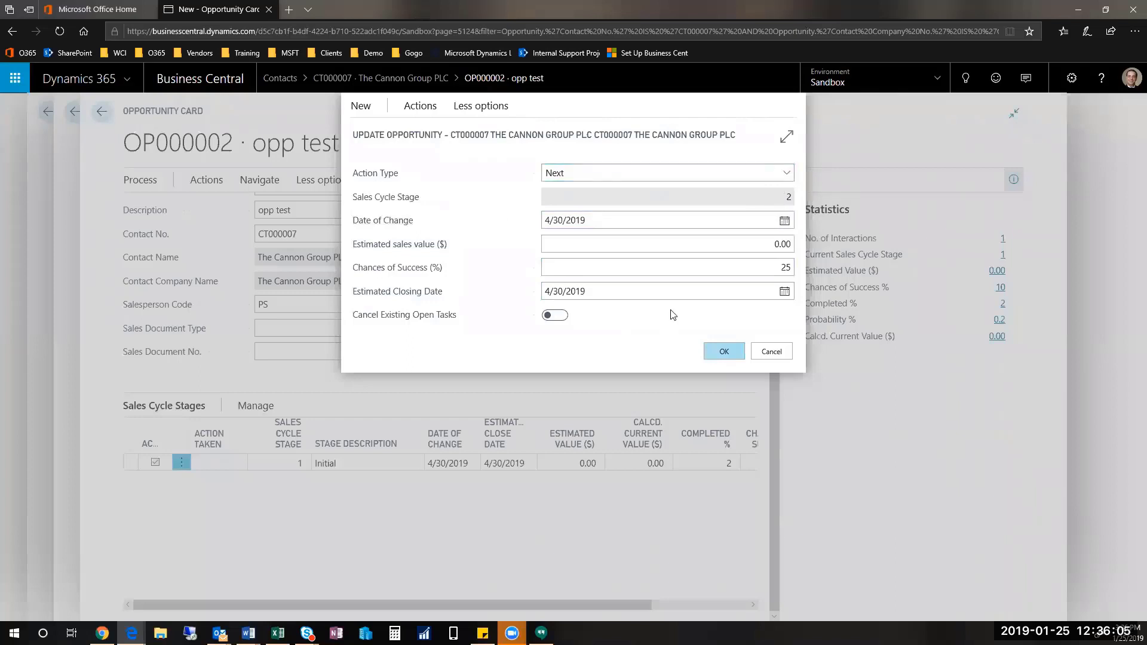
pyautogui.press('Tab')
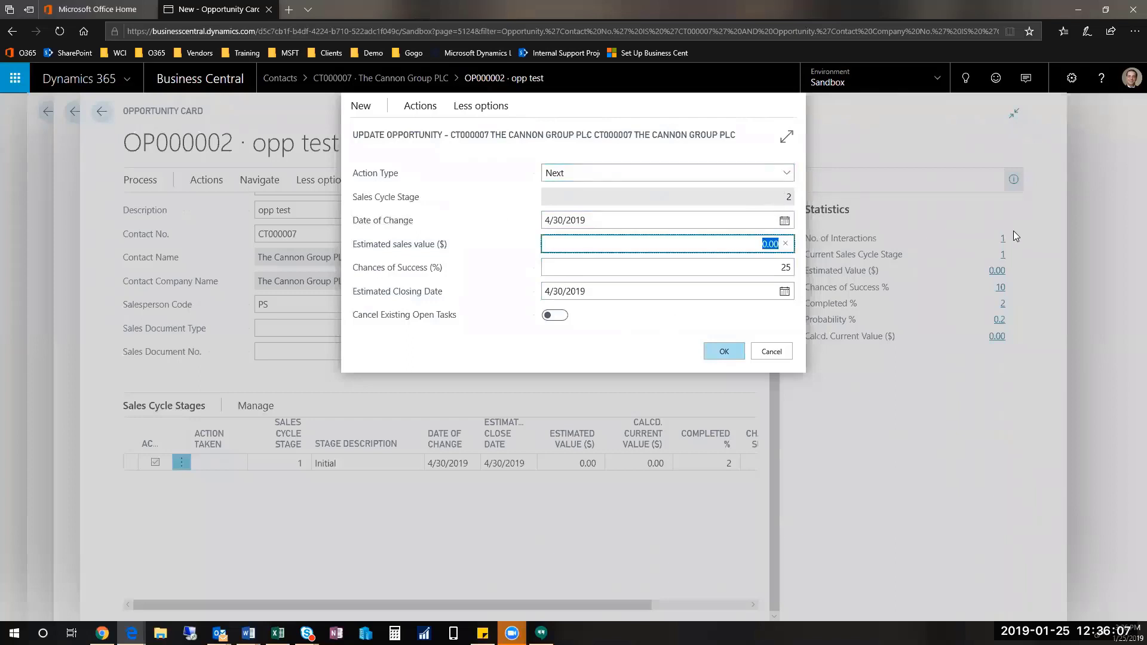
pyautogui.write('500000')
pyautogui.press('Tab')
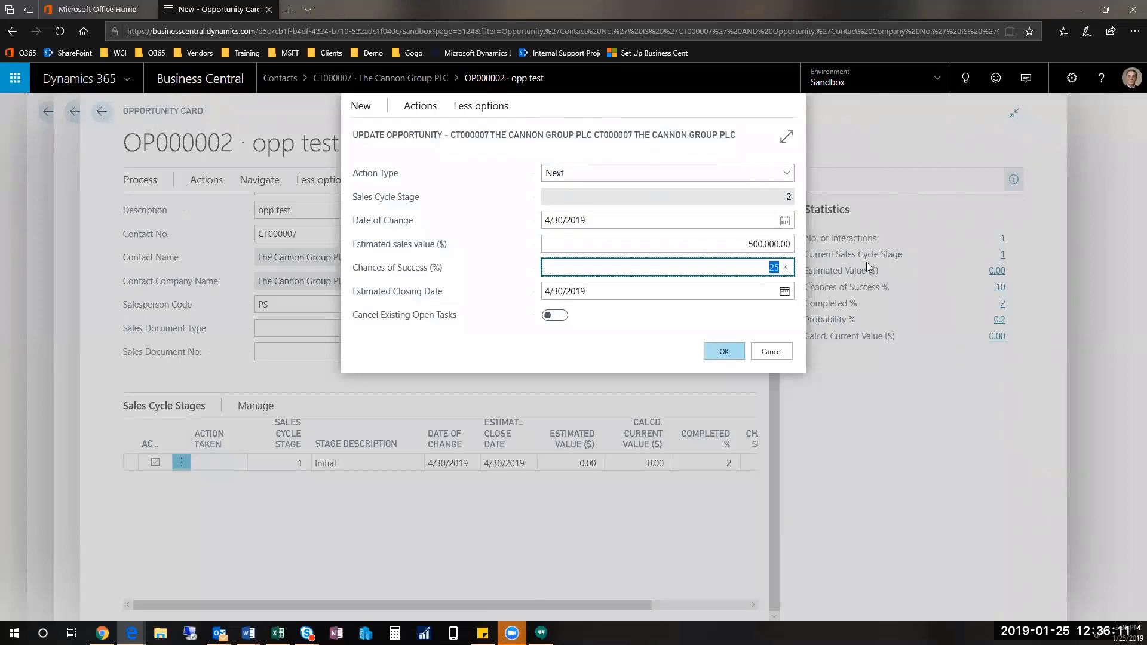
pyautogui.click(785, 291)
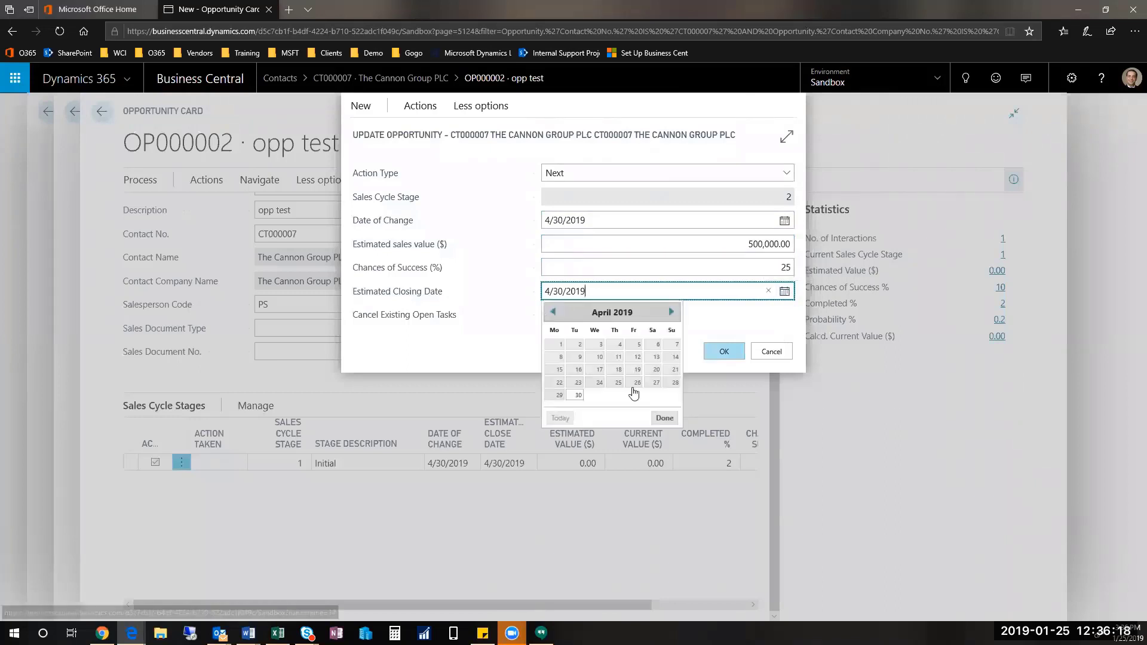
pyautogui.click(578, 396)
pyautogui.click(735, 353)
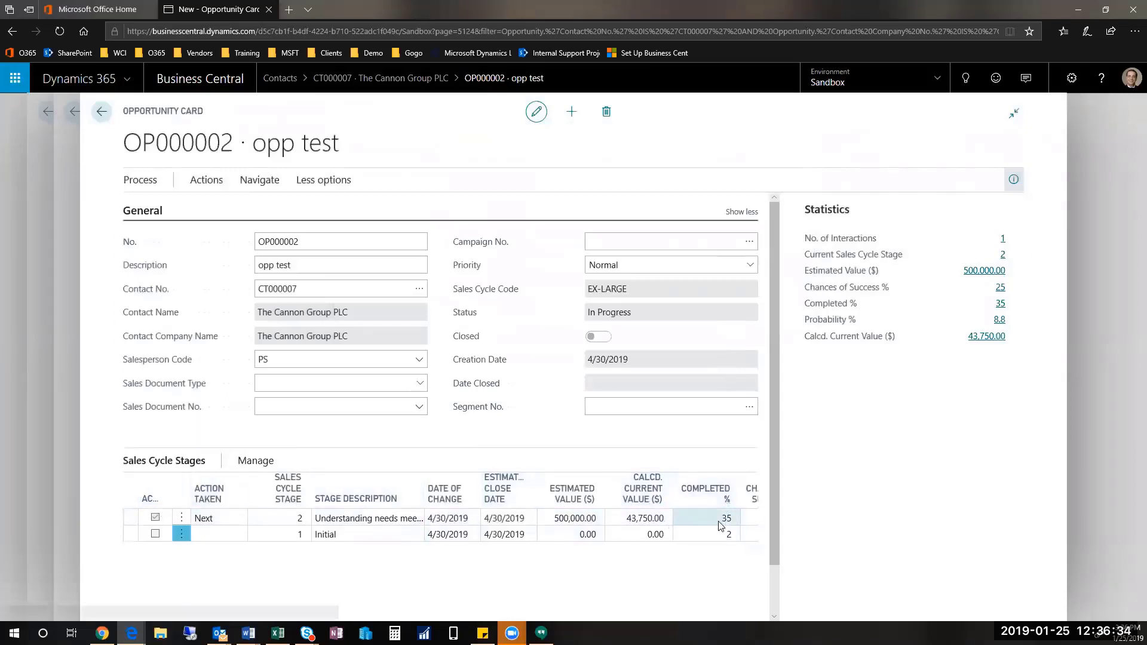
# Step: Check the stage 2 figures (35% completed, 43,750.00 current value) and list the opportunity's related pages
pyautogui.scroll(-1, 772, 498)
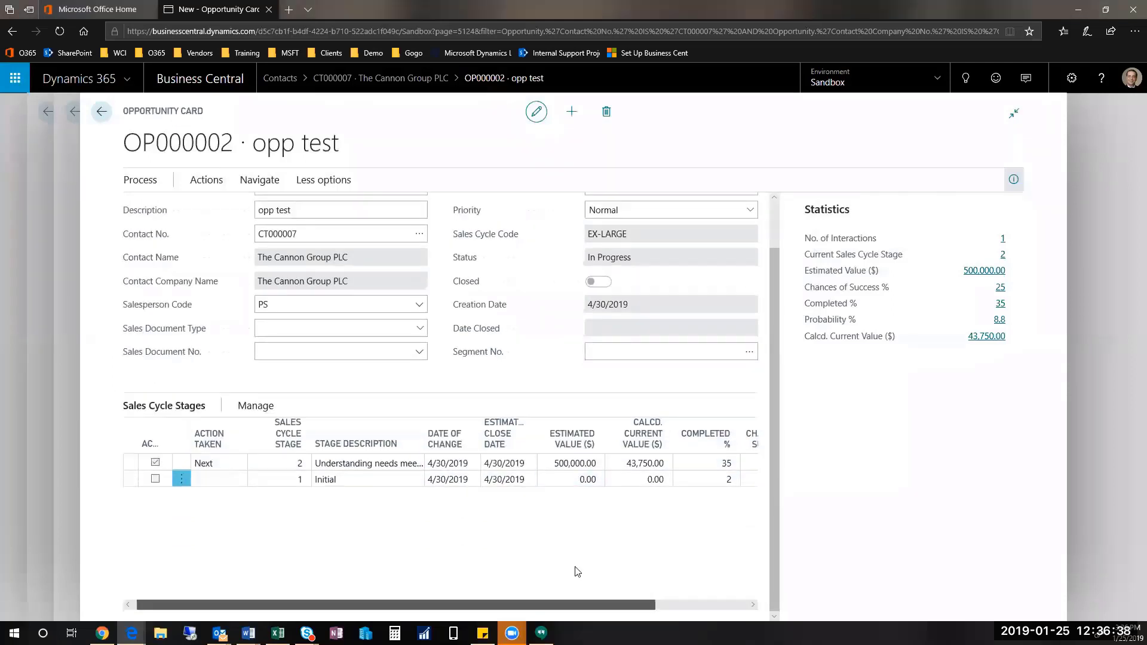
pyautogui.moveTo(582, 605); pyautogui.dragTo(803, 612)
pyautogui.scroll(1, 676, 379)
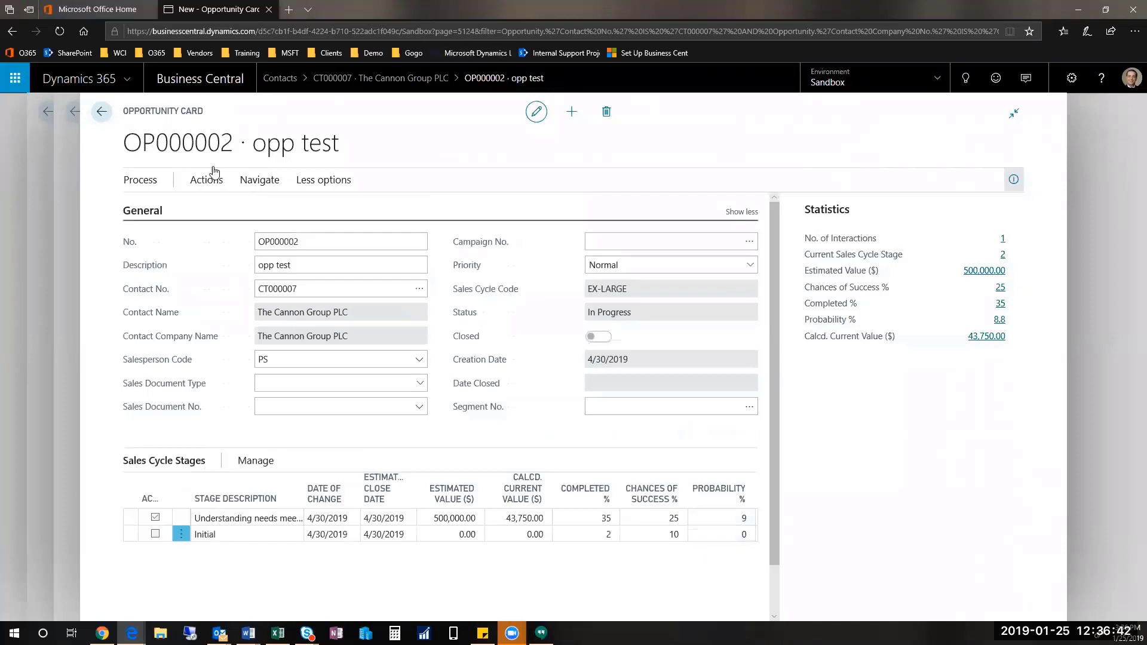
pyautogui.click(266, 183)
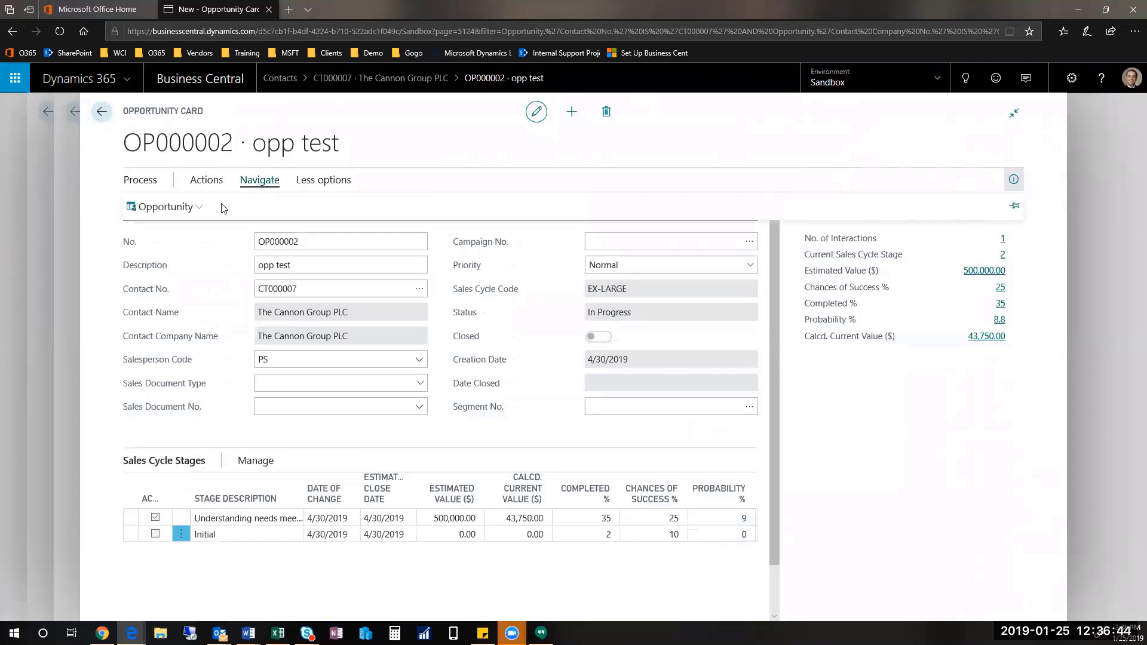
pyautogui.click(171, 207)
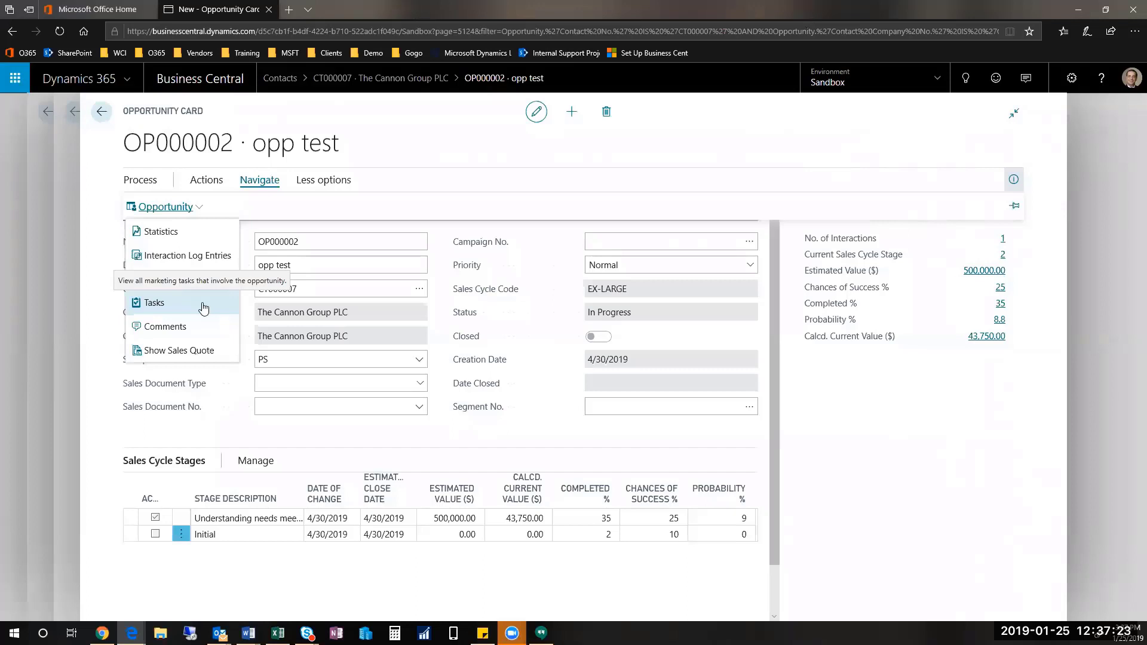
# Step: View the opportunity's six Not Started tasks, then search 'tasks' in Tell Me
pyautogui.click(170, 303)
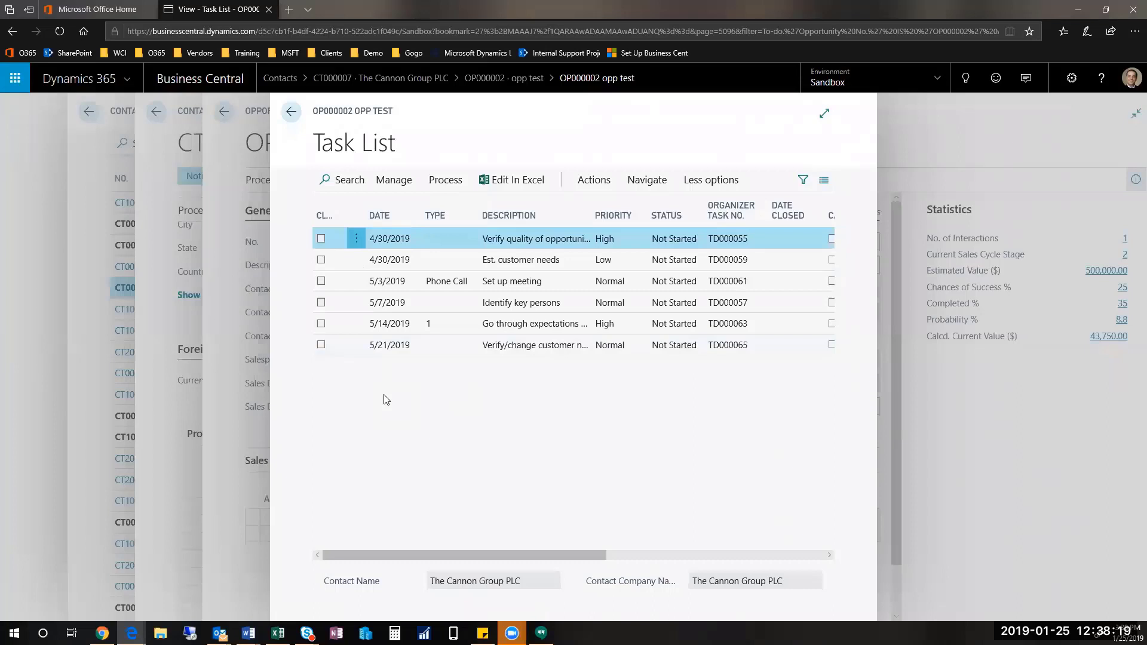
pyautogui.click(965, 78)
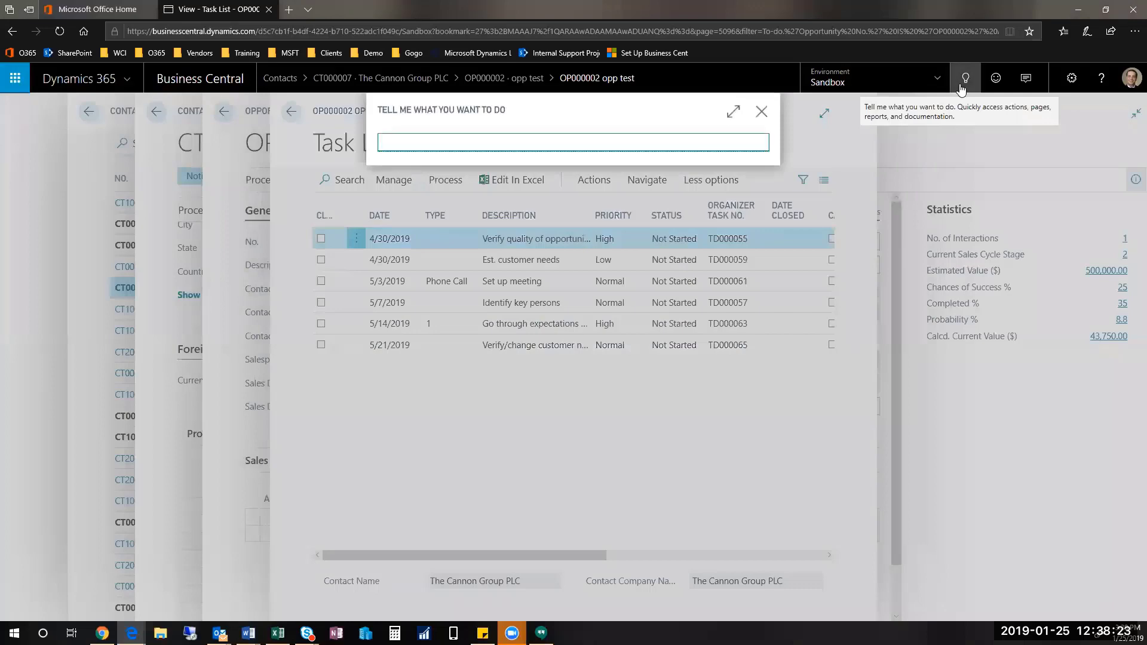
pyautogui.write('tasks')
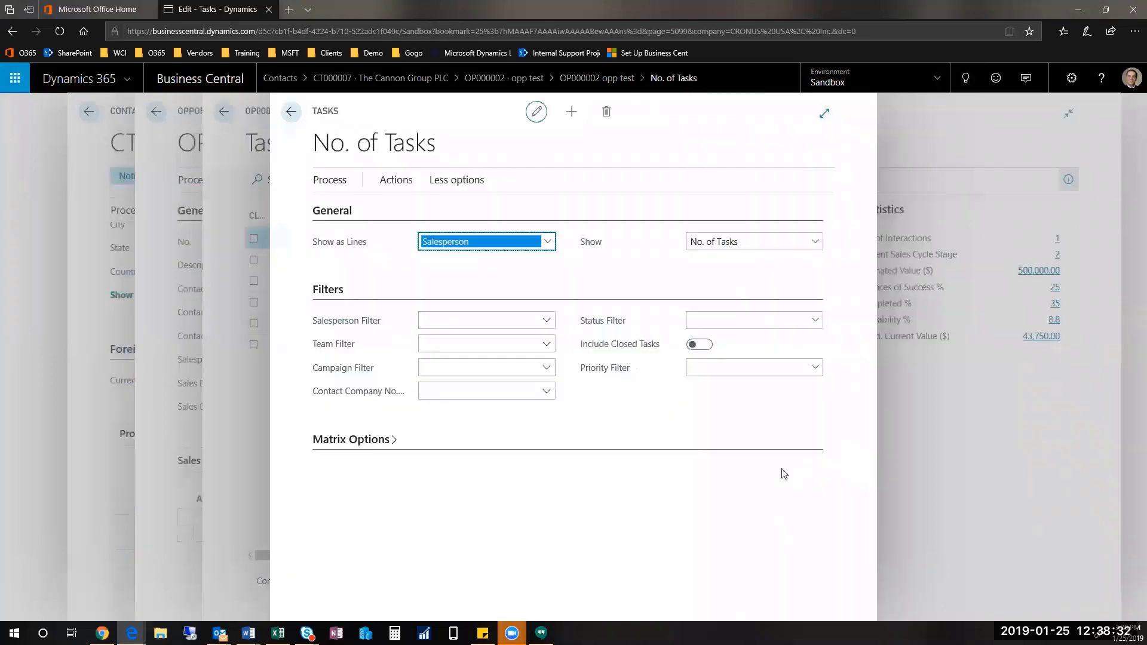
pyautogui.press('Tab')
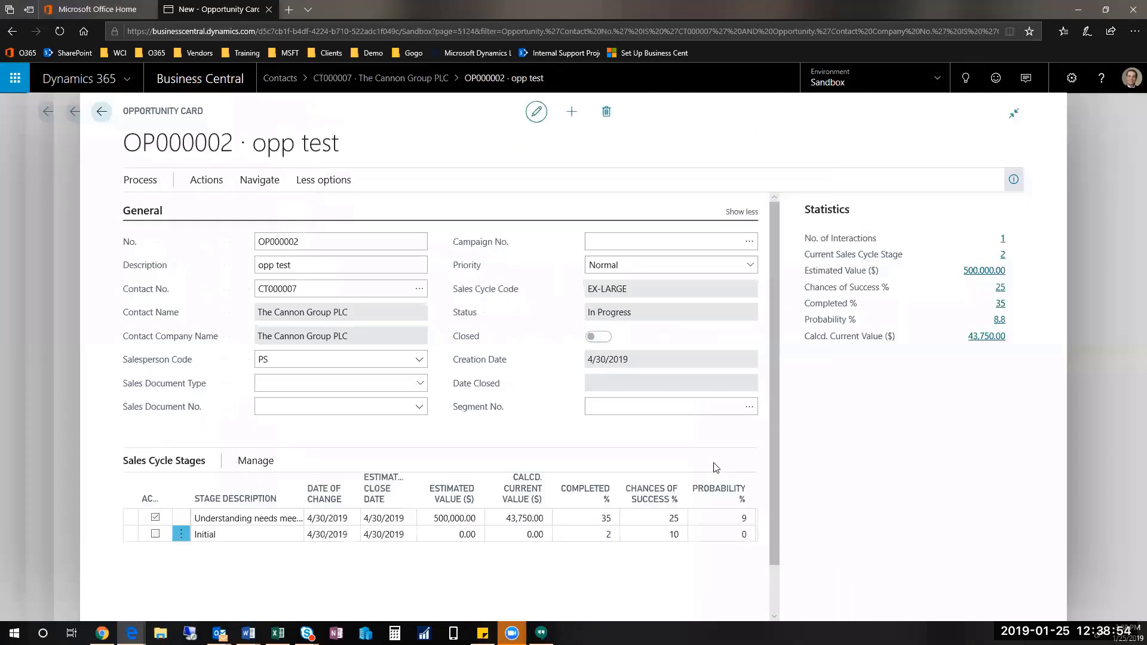
pyautogui.click(209, 184)
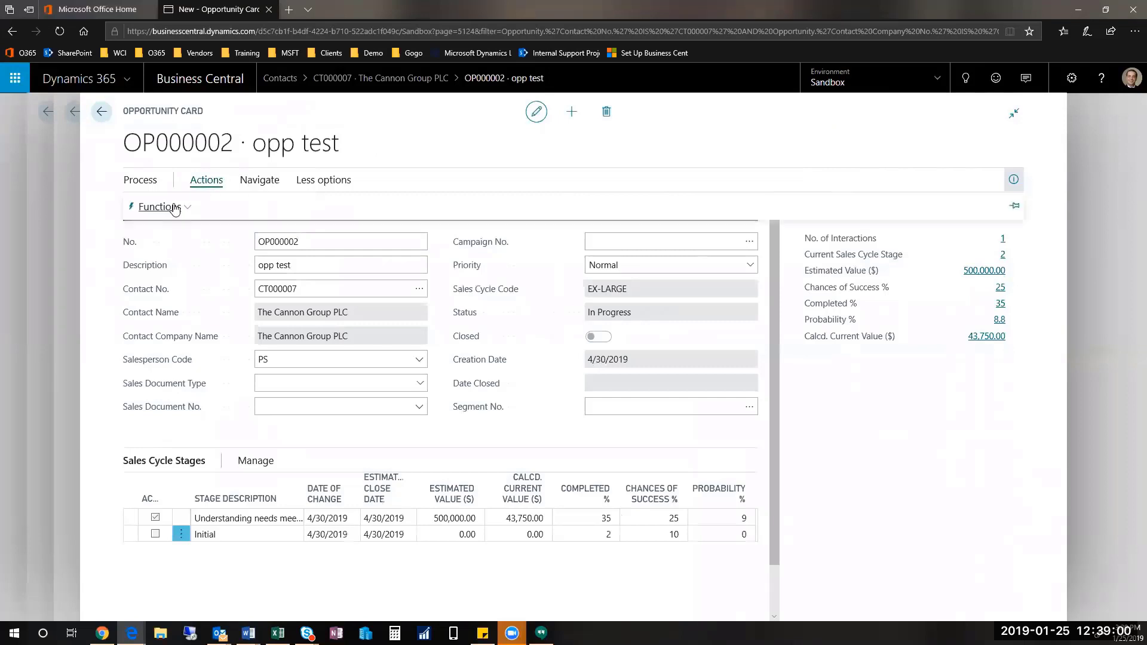
pyautogui.click(173, 208)
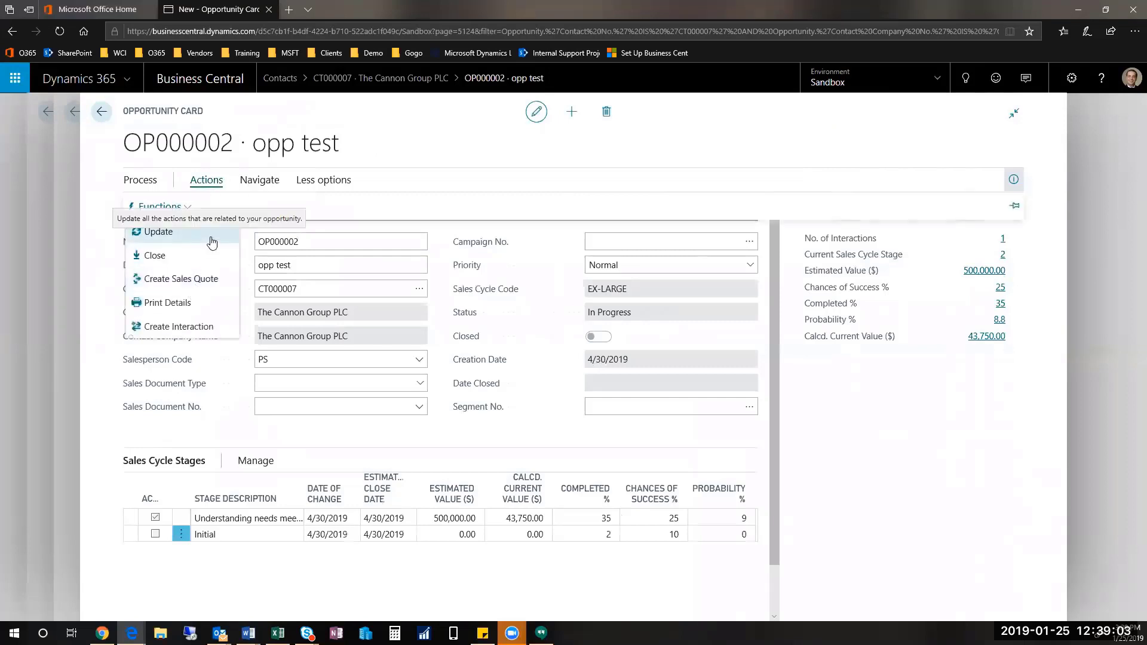
pyautogui.click(211, 239)
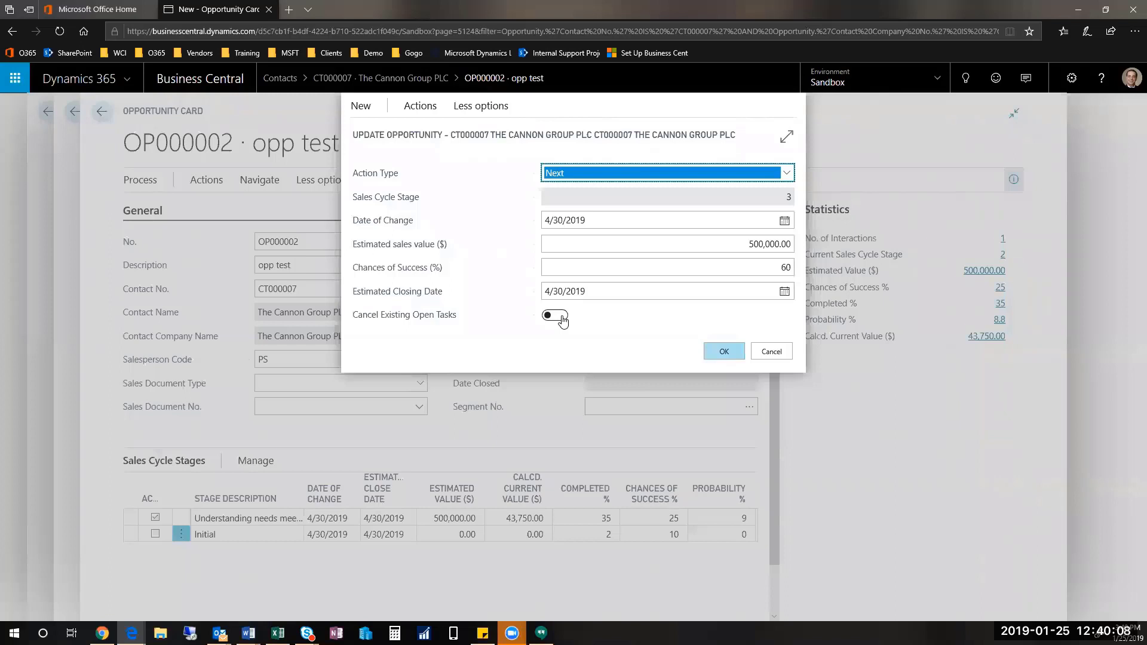
pyautogui.click(772, 351)
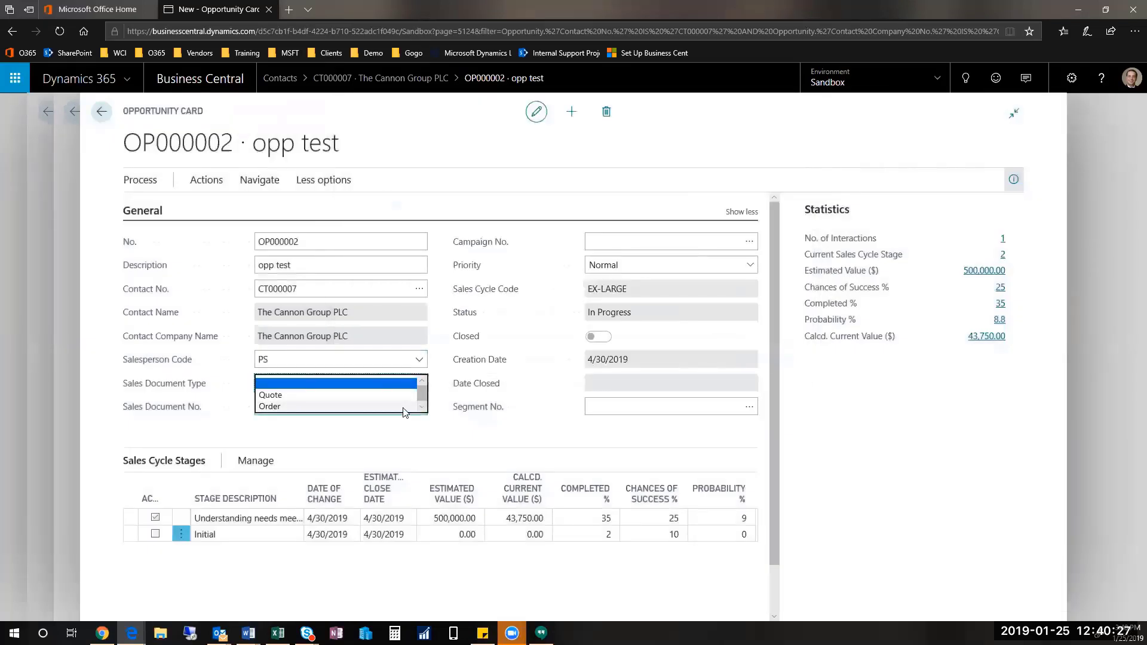
# Step: Dismiss the Sales Document Type choices, leaving the value unchanged
pyautogui.click(684, 140)
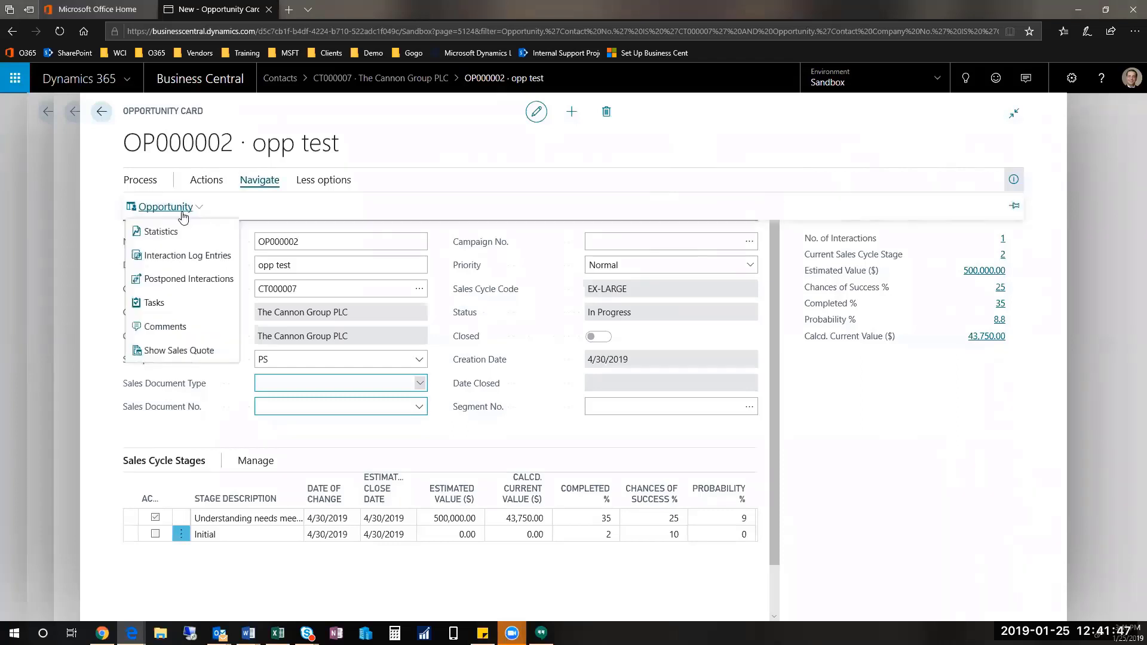
# Step: View OP000002's outgoing-call interaction log entry, then return to The Cannon Group PLC contact card
pyautogui.click(220, 258)
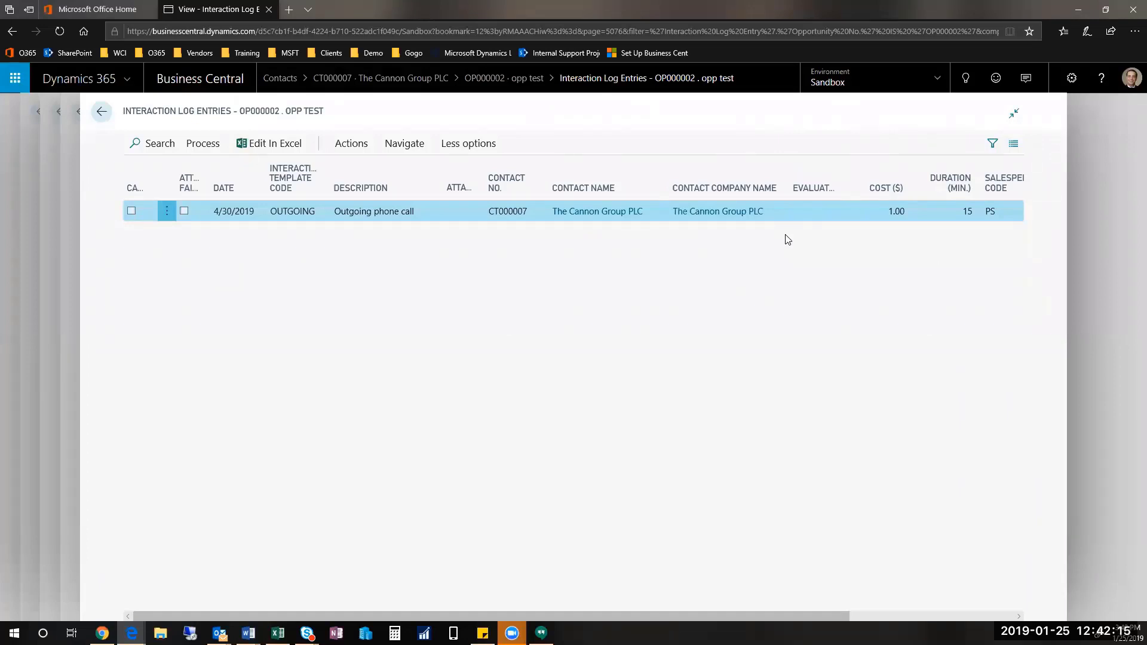
pyautogui.click(102, 112)
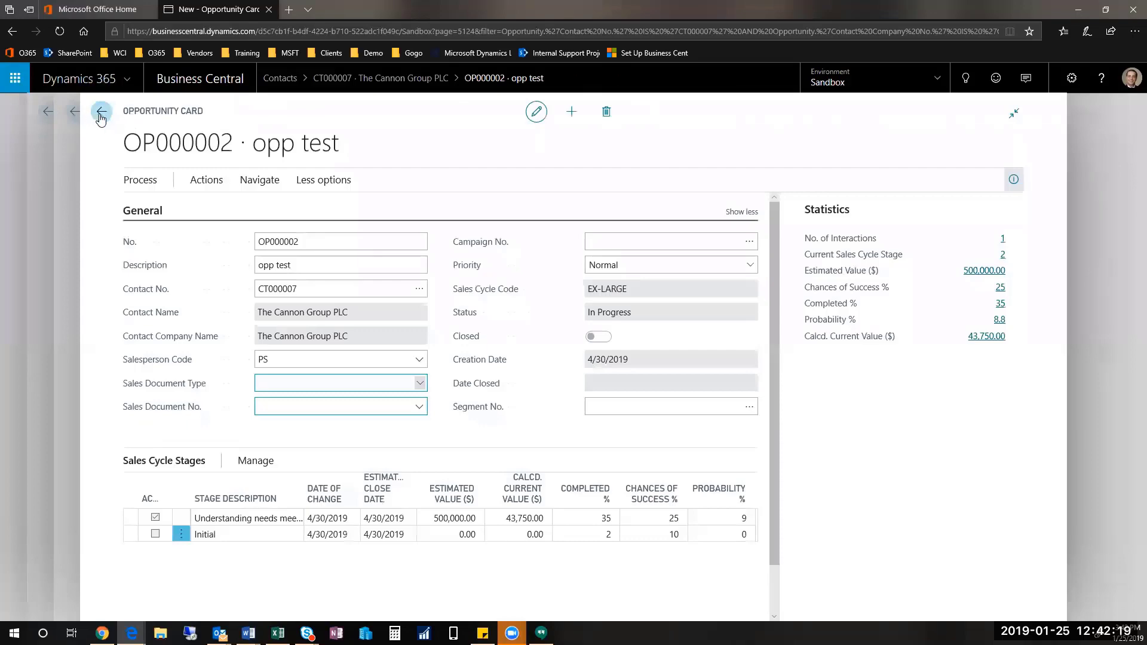
pyautogui.click(101, 112)
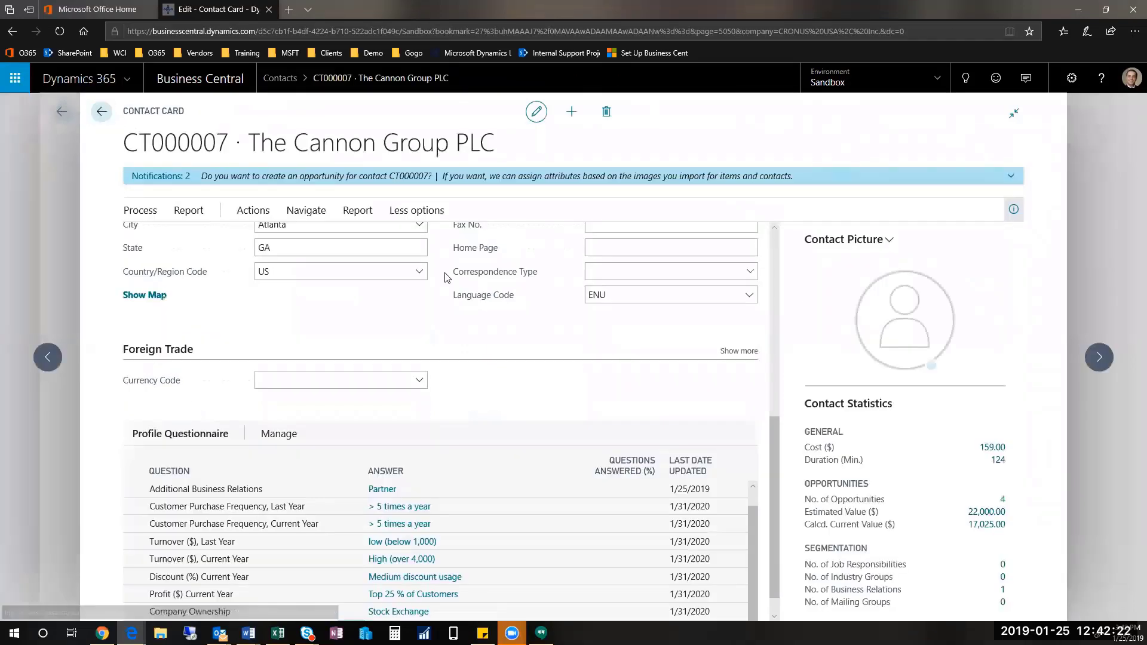
pyautogui.click(305, 212)
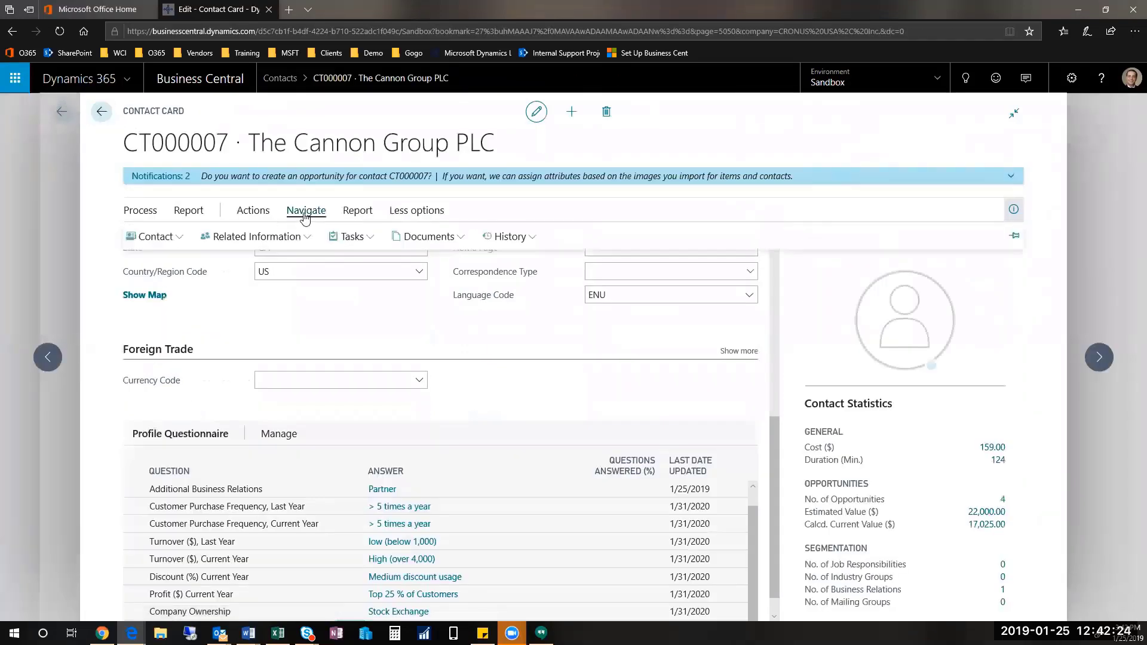
pyautogui.click(512, 237)
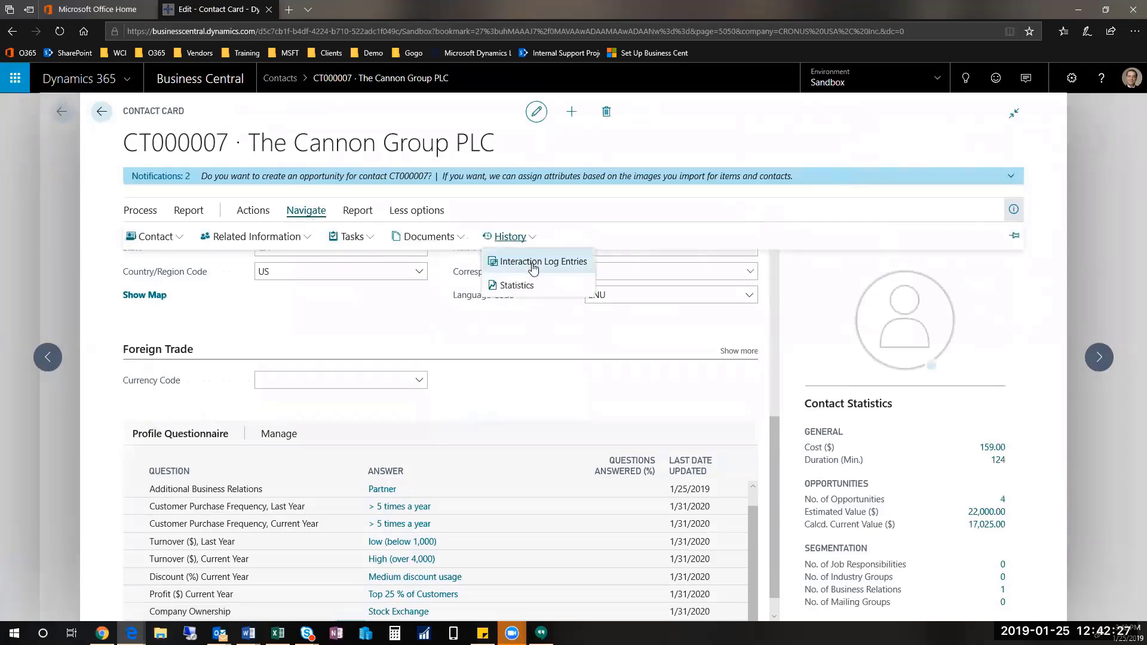
pyautogui.click(525, 266)
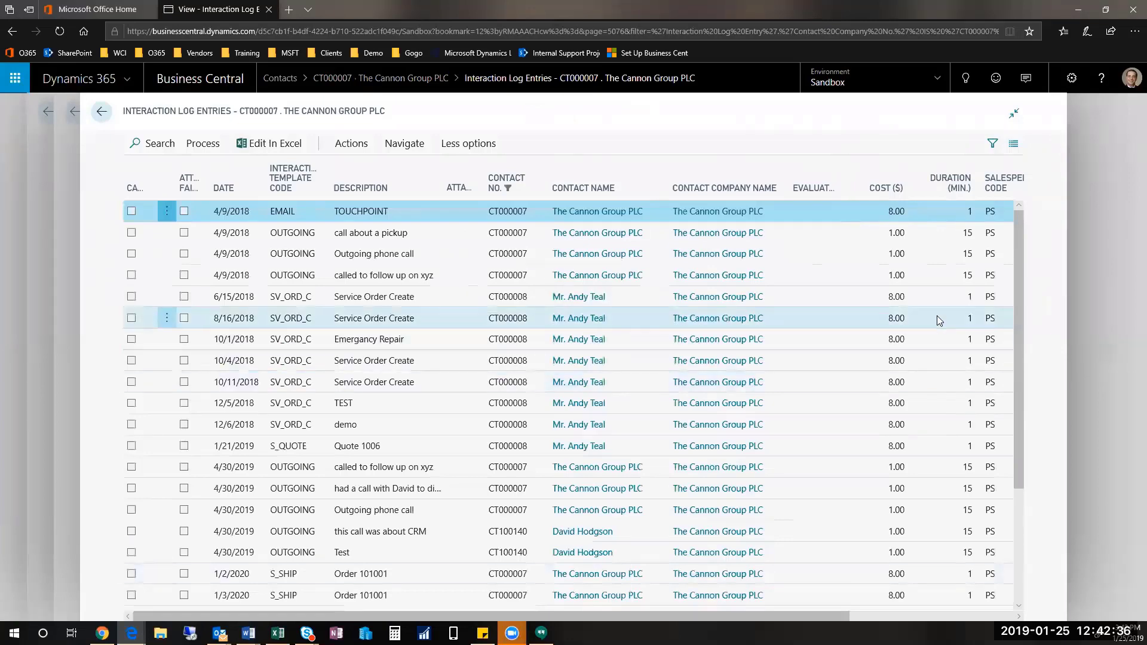
pyautogui.scroll(-3, 938, 318)
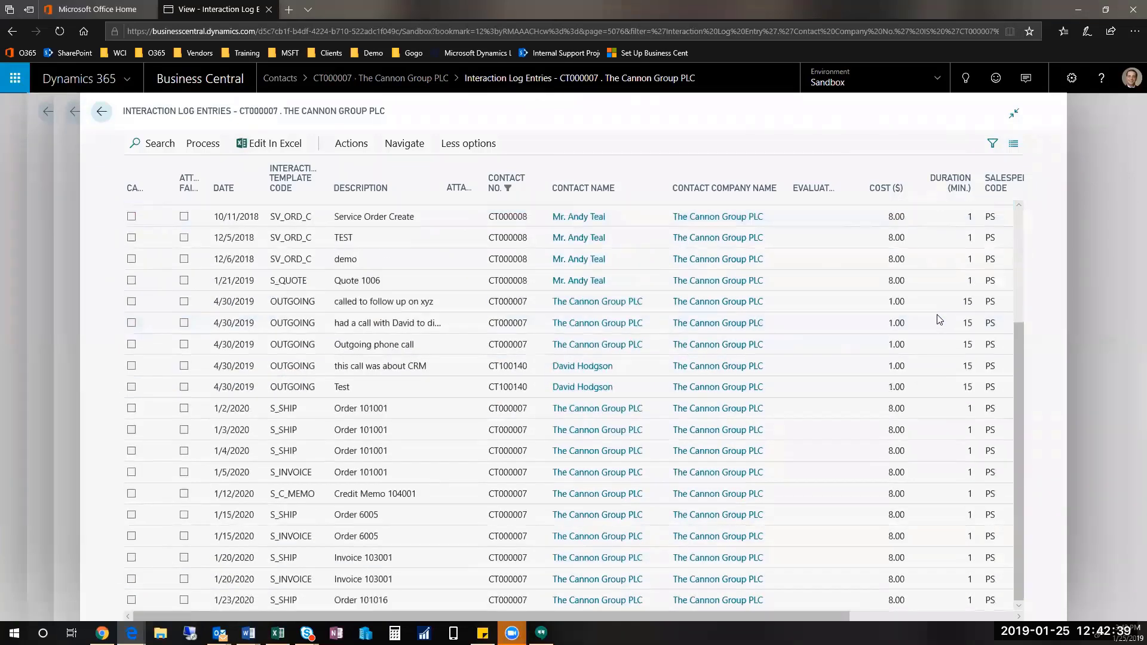
pyautogui.click(102, 112)
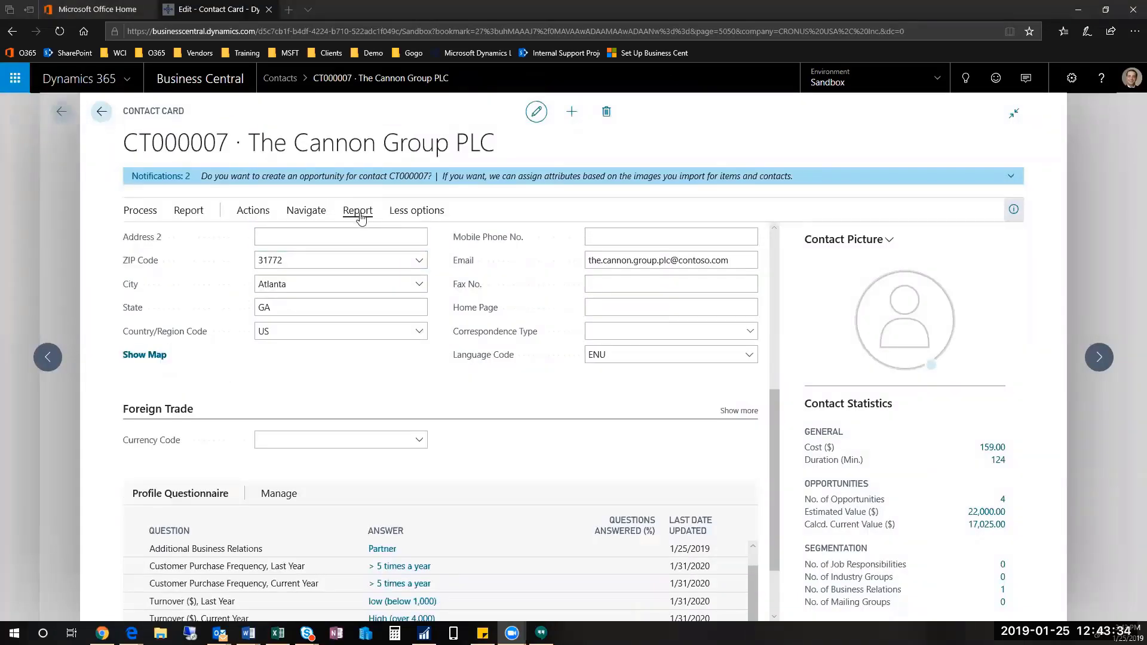
# Step: Create a GOLF-template interaction with content 'This is an email that i'm going to send' and confirm it
pyautogui.click(247, 213)
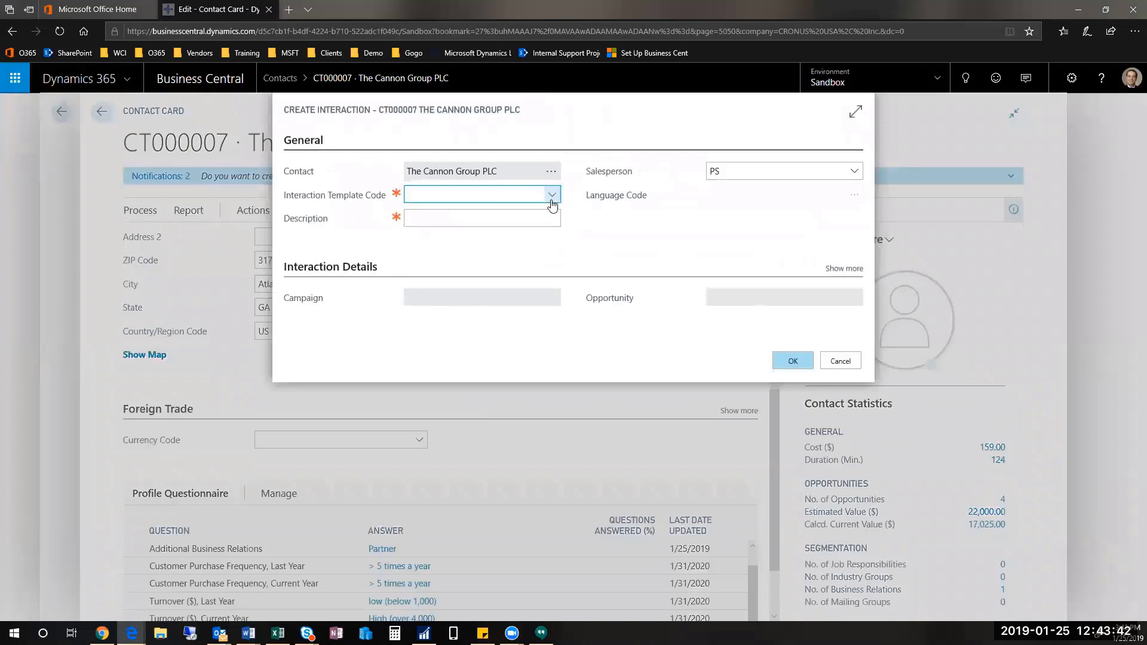
pyautogui.click(552, 196)
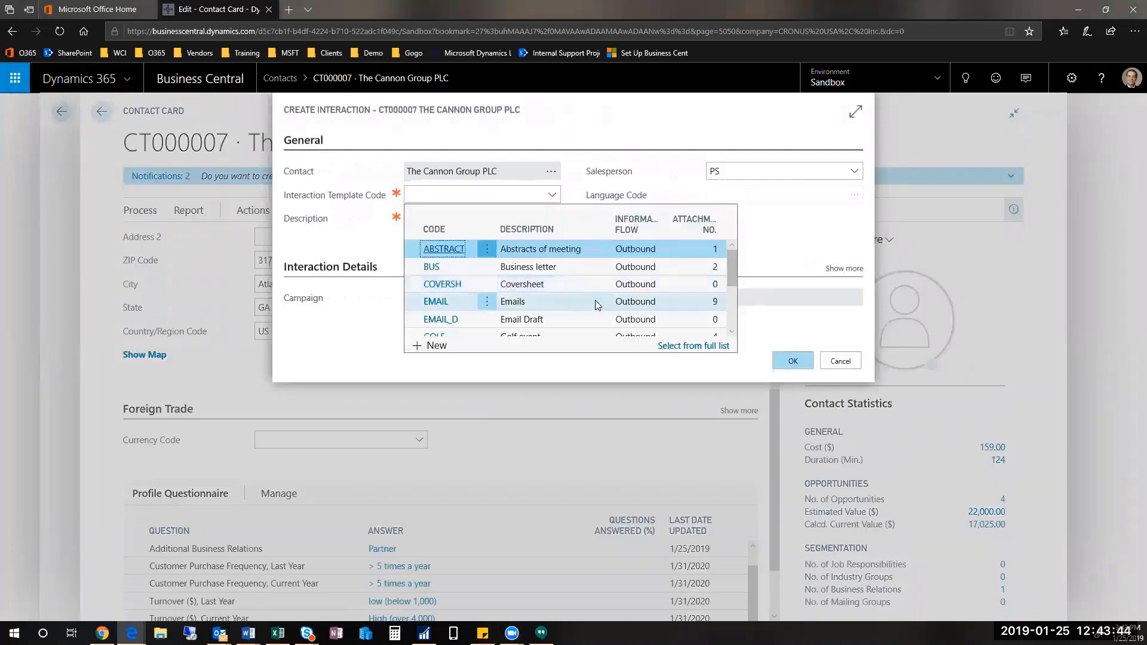
pyautogui.scroll(-1, 575, 310)
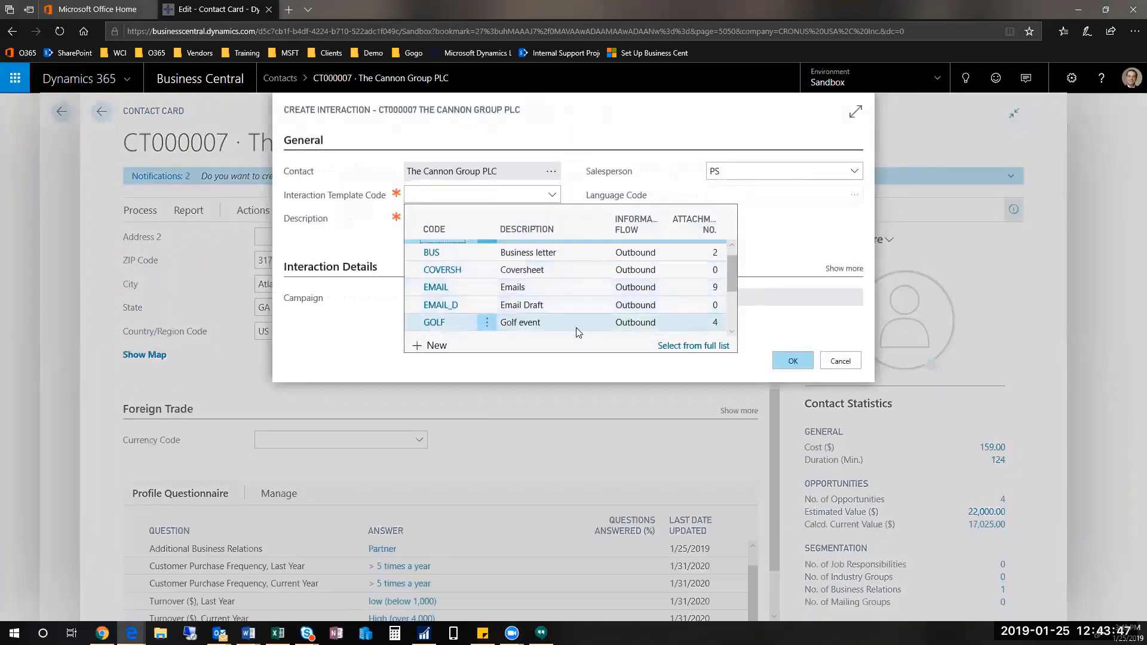
pyautogui.click(576, 325)
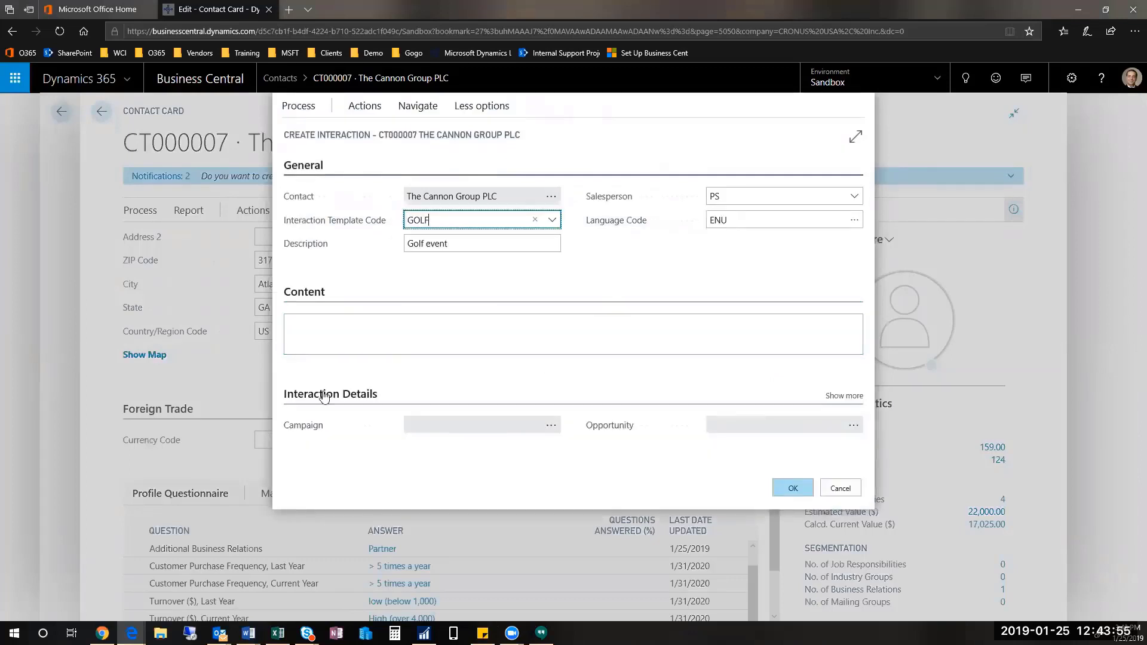
pyautogui.click(506, 334)
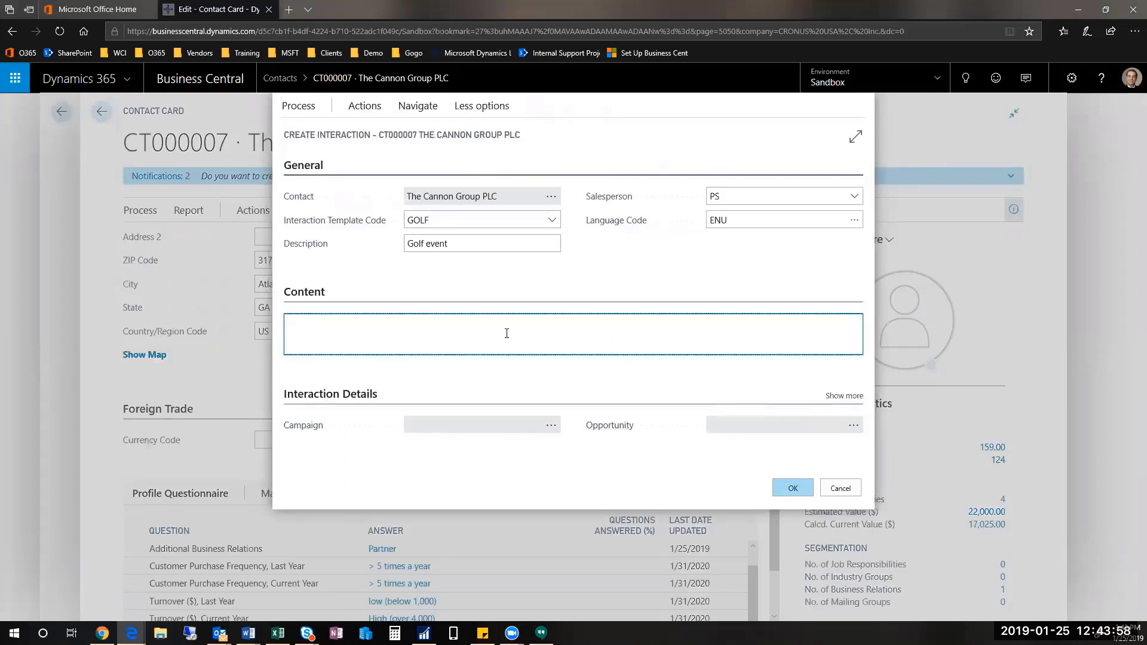
pyautogui.write("This is an email that i'm going to send")
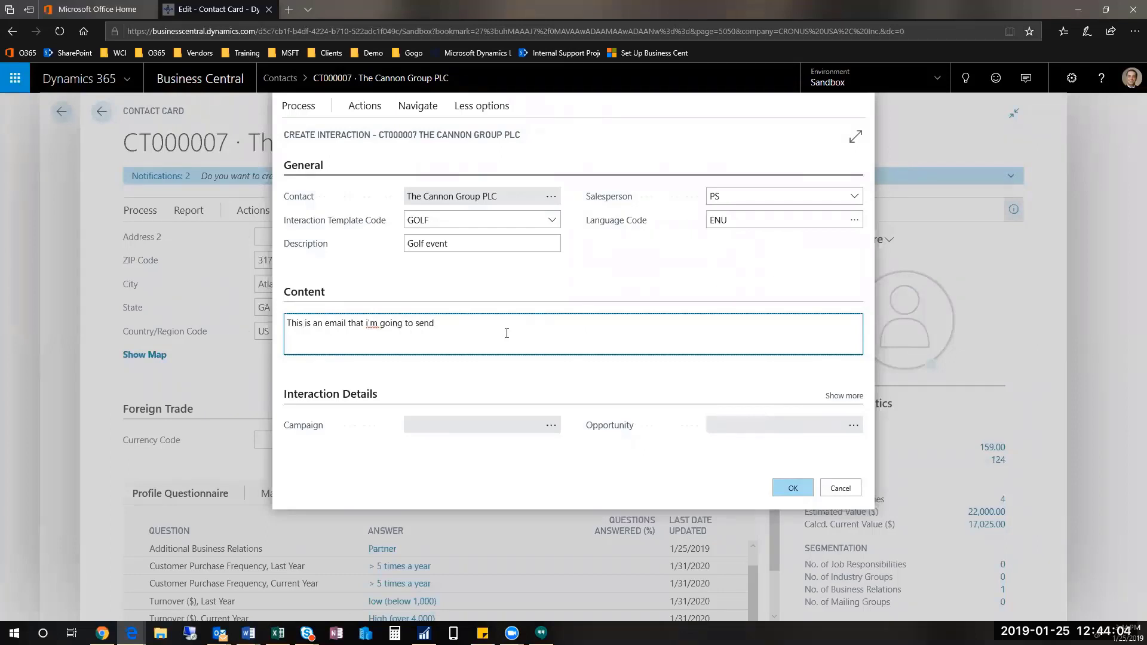
pyautogui.click(793, 489)
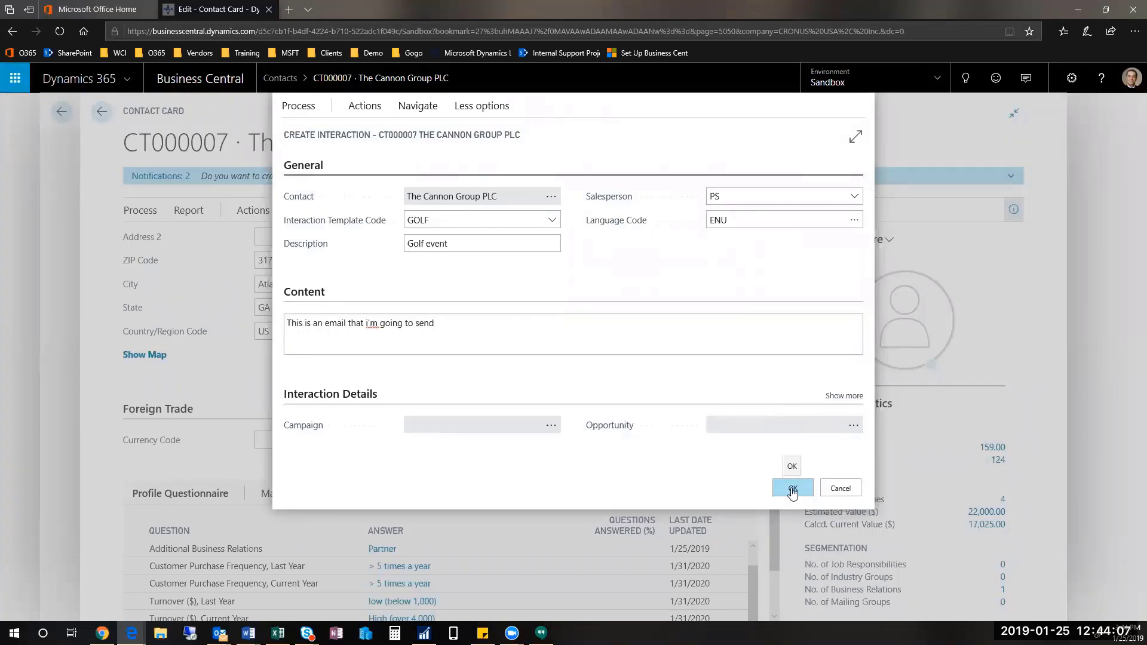
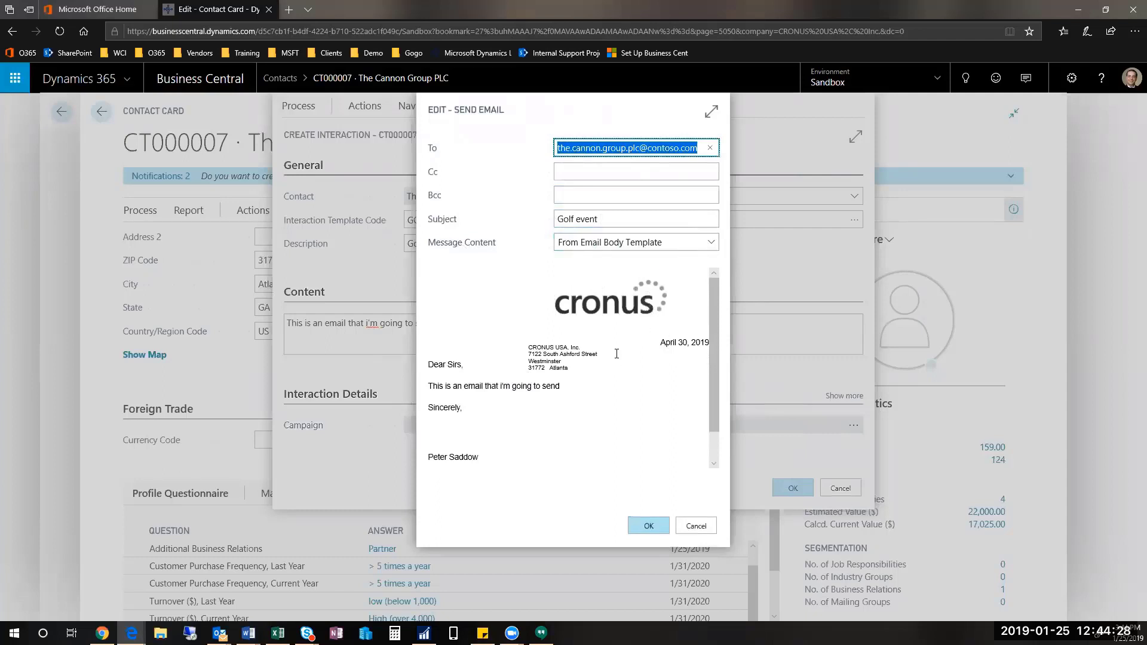
# Step: Send the Golf event email with the custom message 'fill in whatev' to a replacement recipient address
pyautogui.click(638, 243)
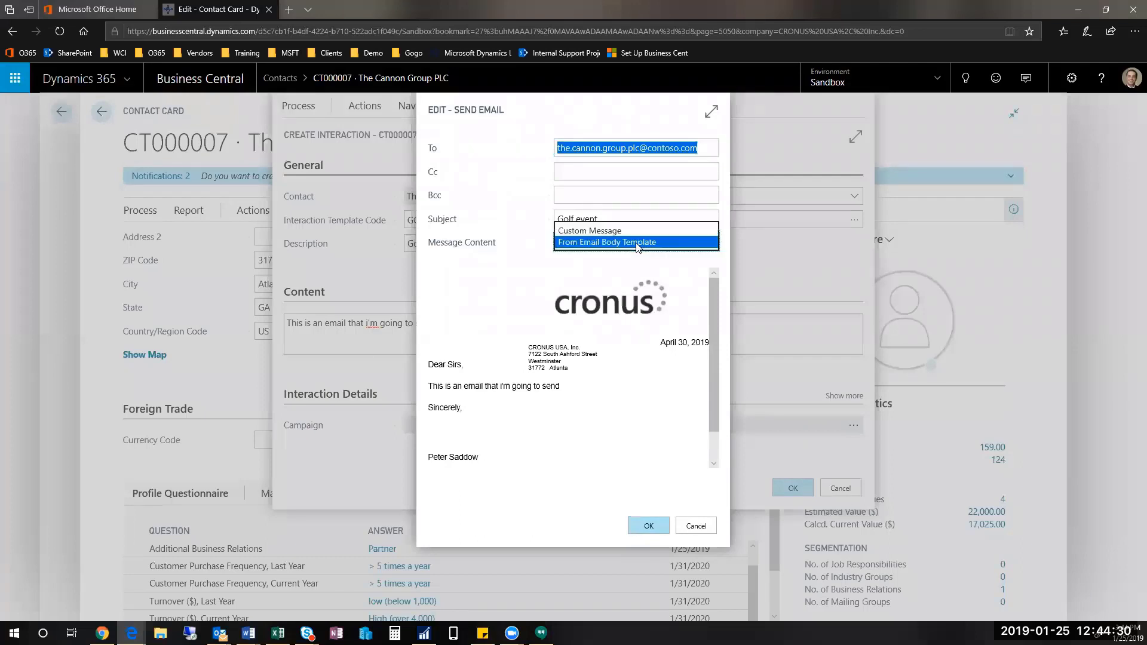
pyautogui.click(640, 231)
pyautogui.click(641, 284)
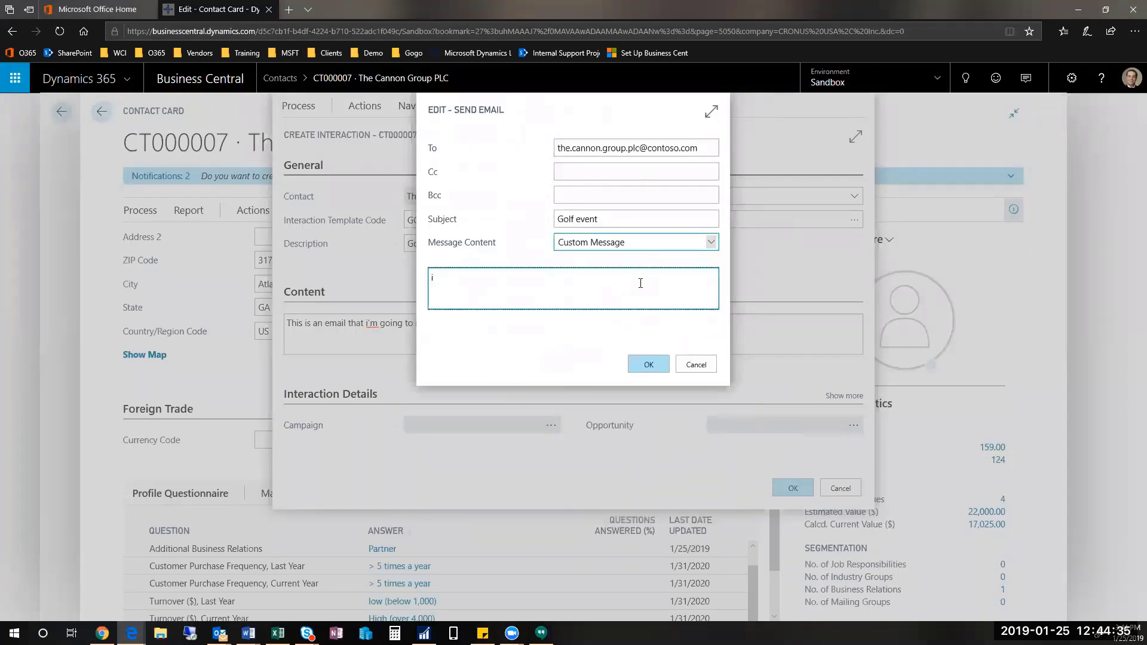
pyautogui.write('fill in whatev')
pyautogui.moveTo(711, 149); pyautogui.dragTo(206, 139)
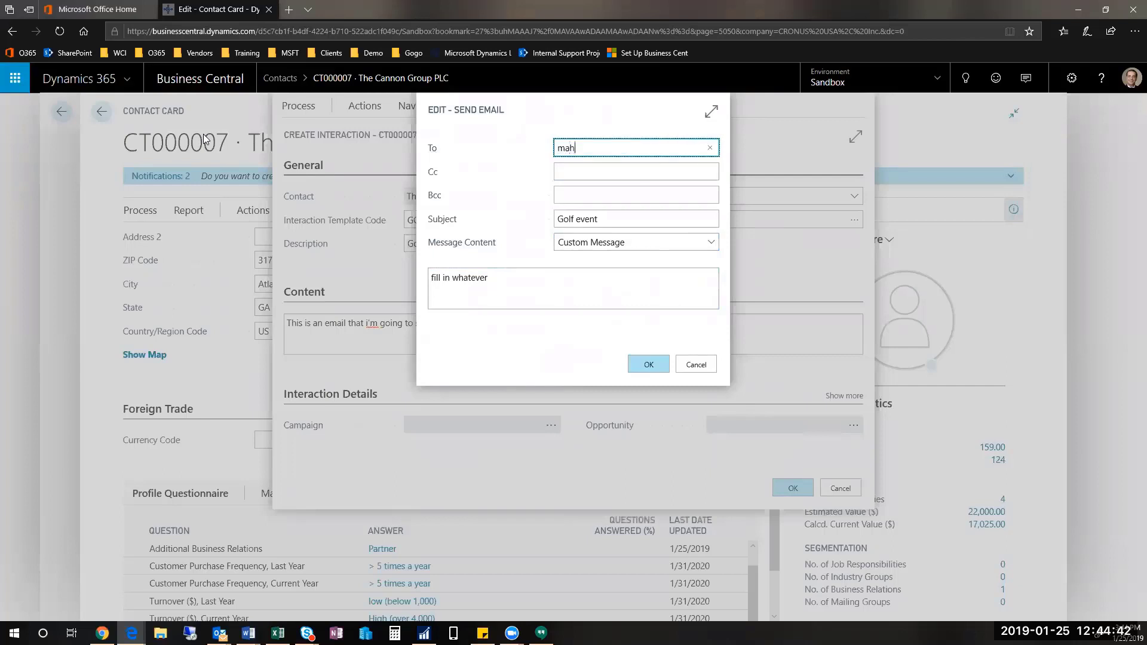
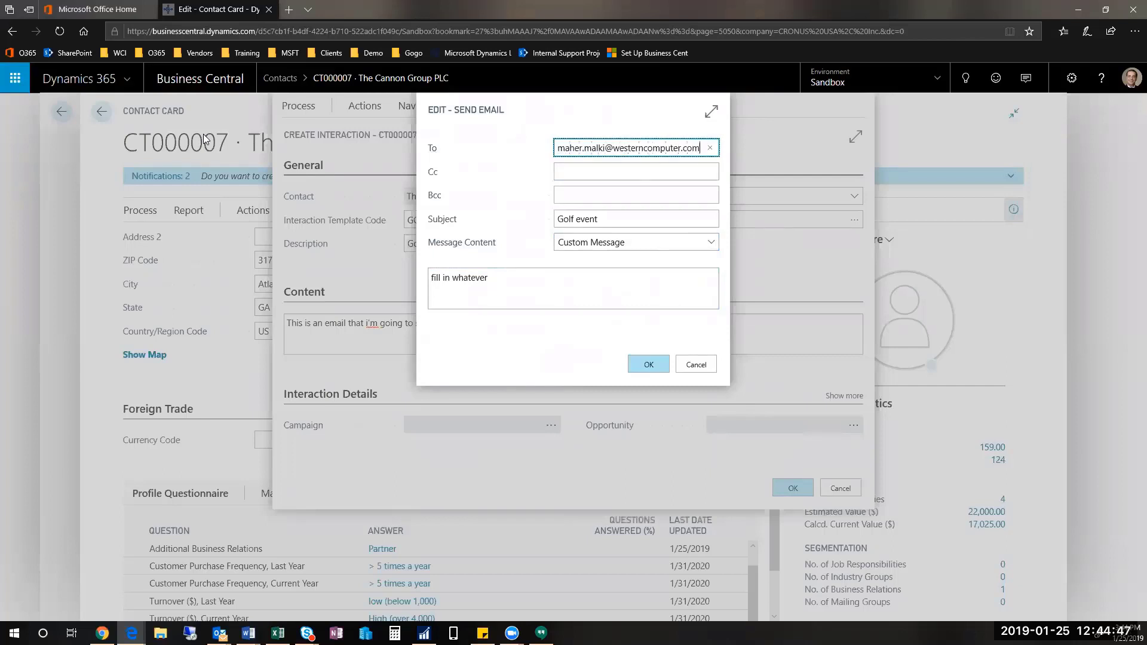
pyautogui.click(649, 366)
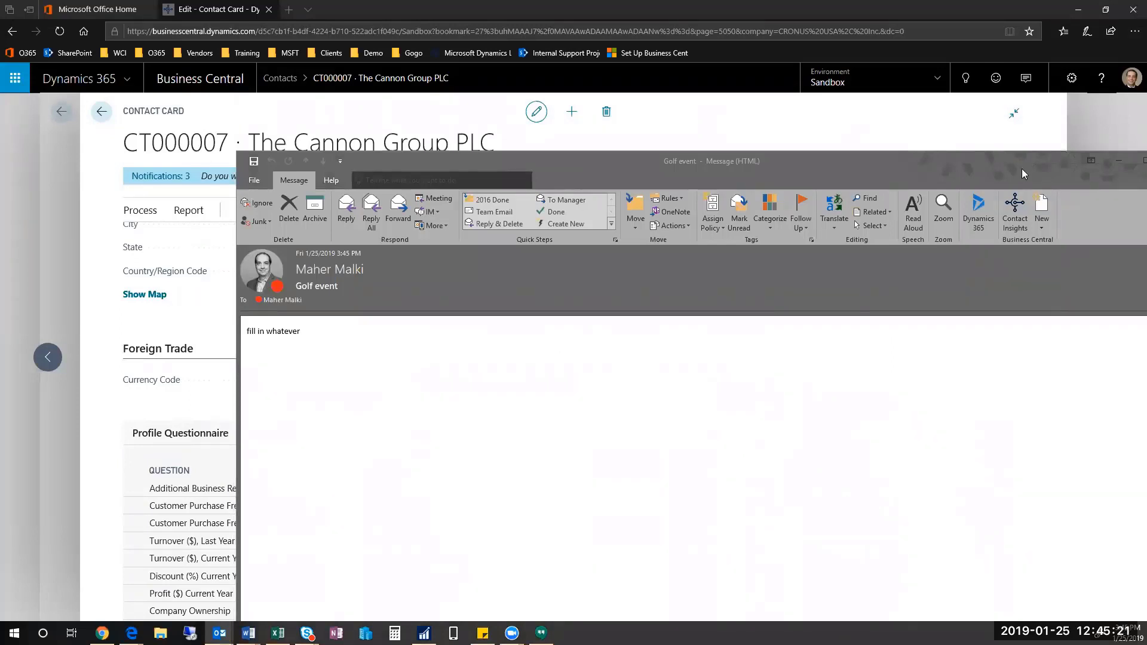
# Step: Maximize the Quote Request email and load Business Central details for The Cannon Group PLC
pyautogui.moveTo(1021, 169); pyautogui.dragTo(704, 196)
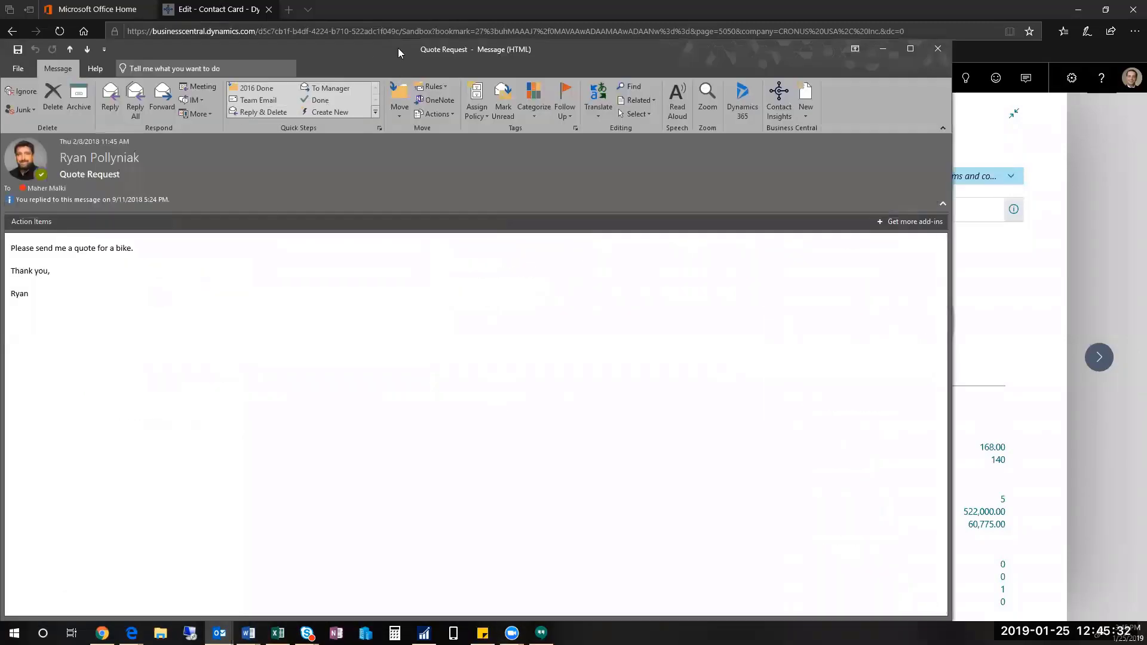
pyautogui.moveTo(398, 48); pyautogui.dragTo(538, 2)
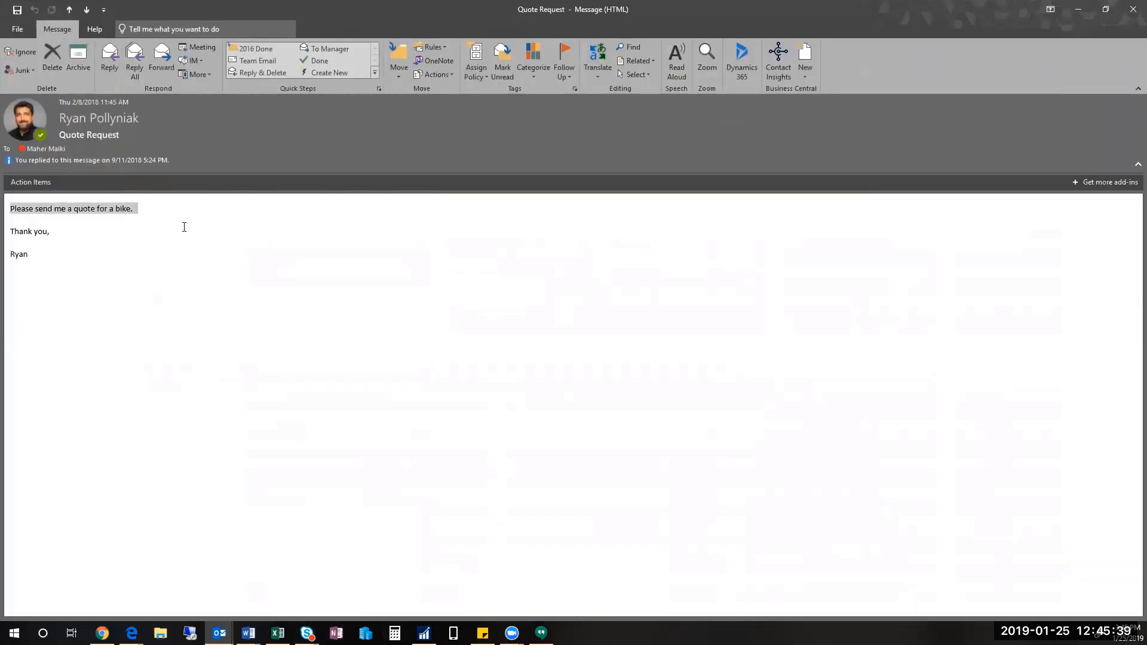
pyautogui.click(184, 228)
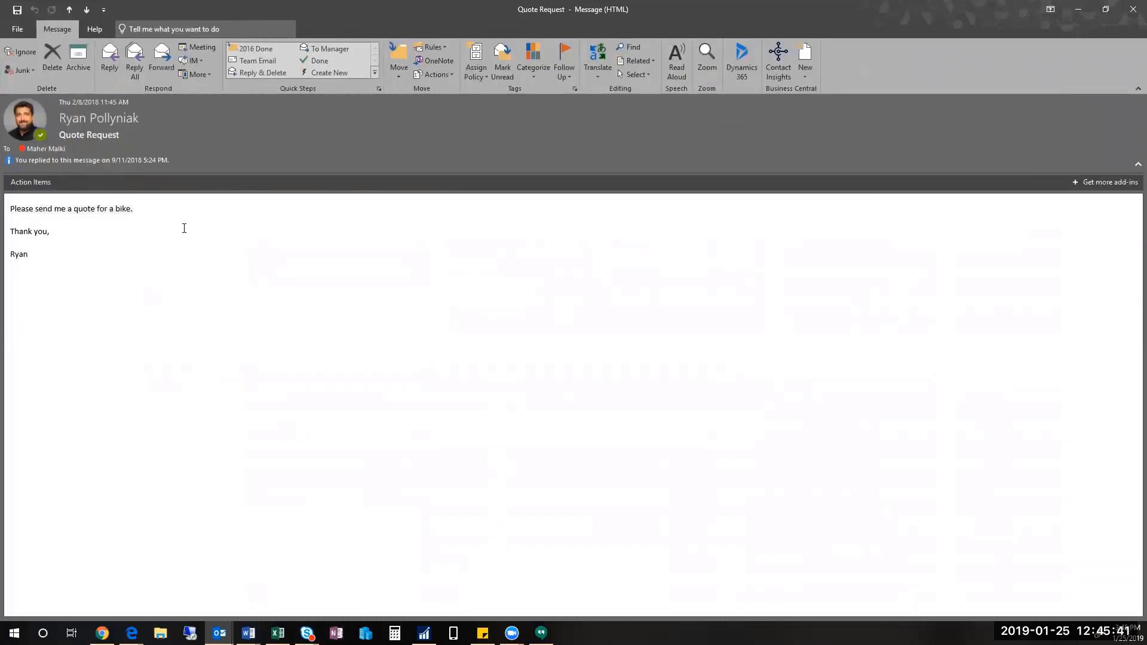
pyautogui.click(776, 69)
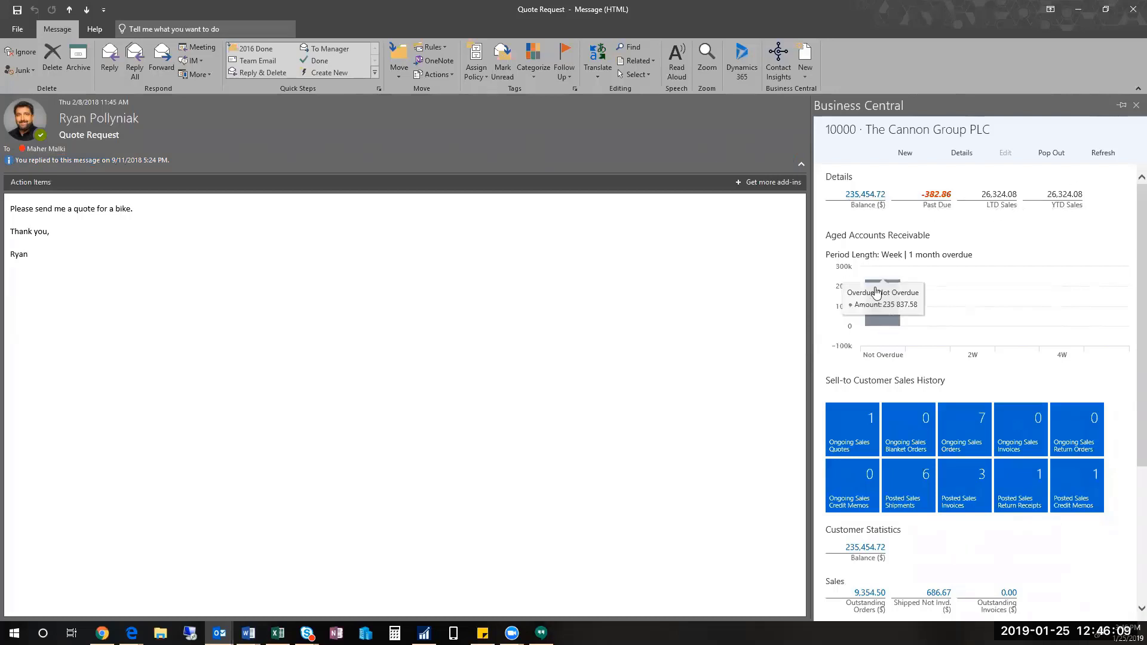
# Step: Create new sales quote 1002 for The Cannon Group PLC from the Business Central pane
pyautogui.scroll(-3, 875, 293)
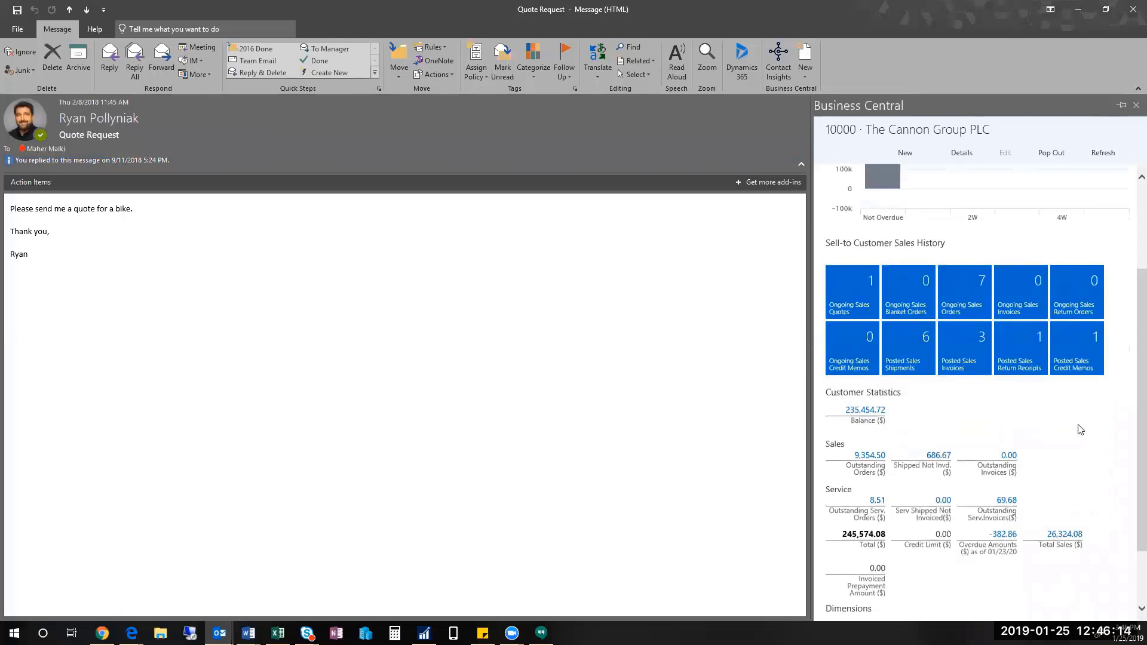
pyautogui.scroll(-2, 1070, 434)
pyautogui.scroll(5, 1025, 520)
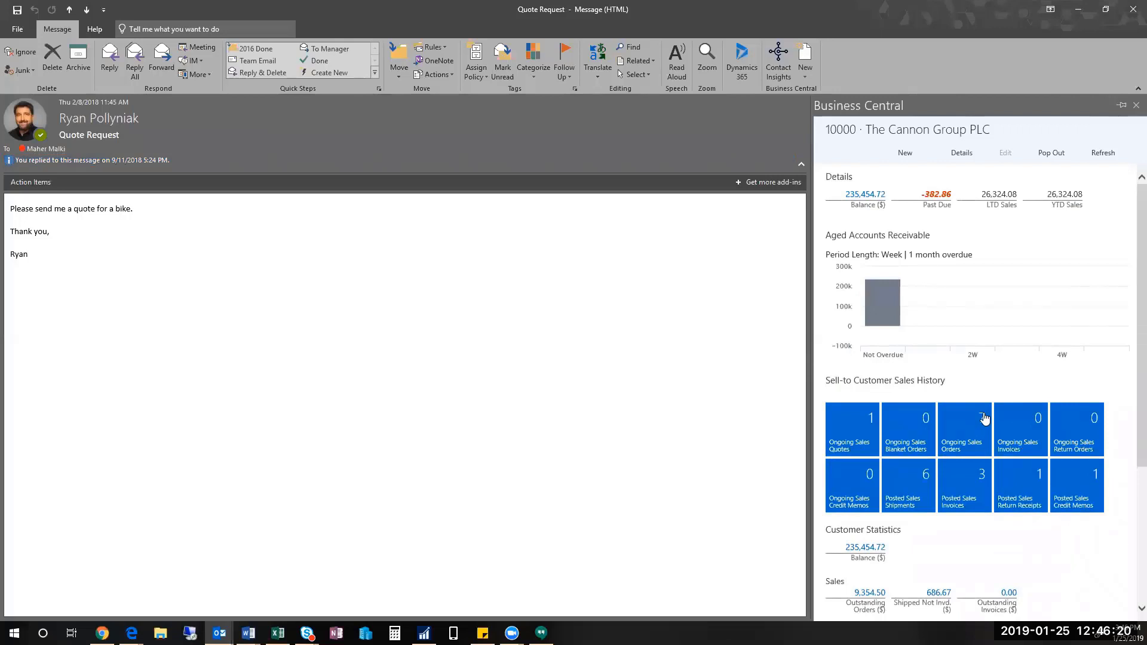
pyautogui.click(806, 73)
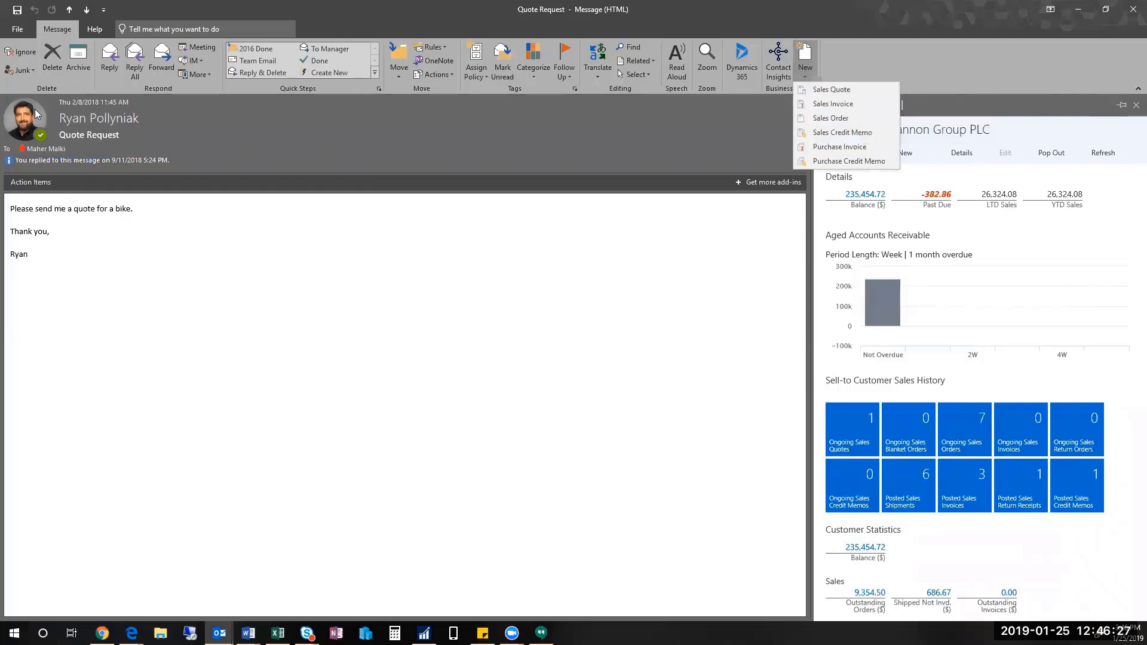
pyautogui.click(851, 90)
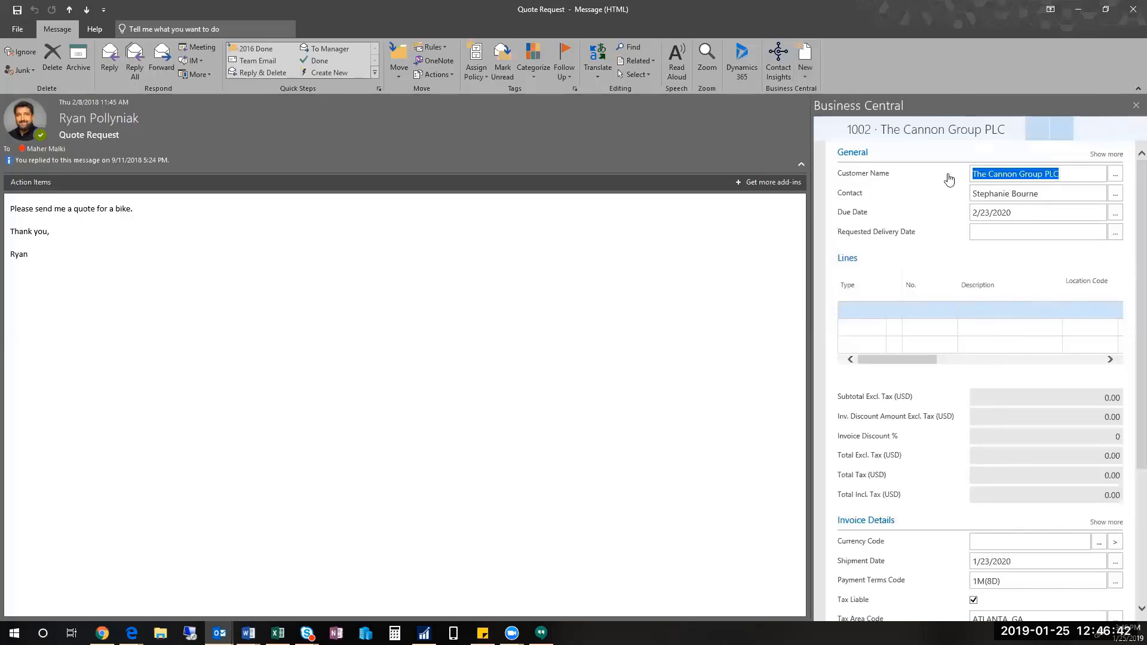
# Step: Add an Item line for 1000 Bicycle with quantity 1 to the quote
pyautogui.click(863, 314)
pyautogui.click(866, 334)
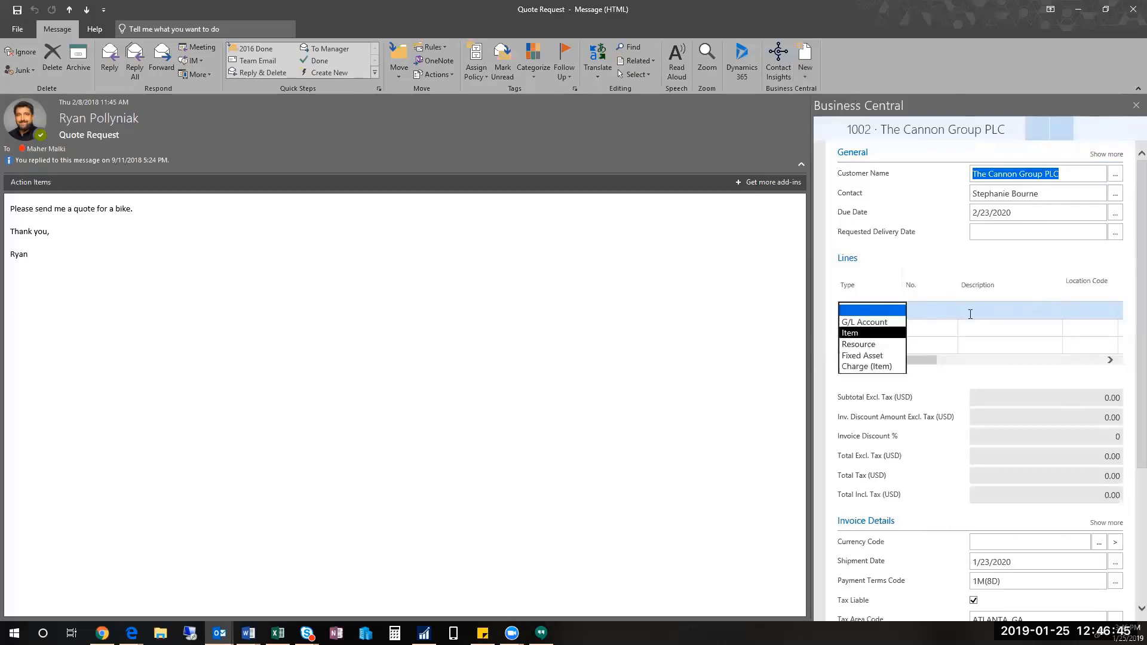
pyautogui.click(930, 314)
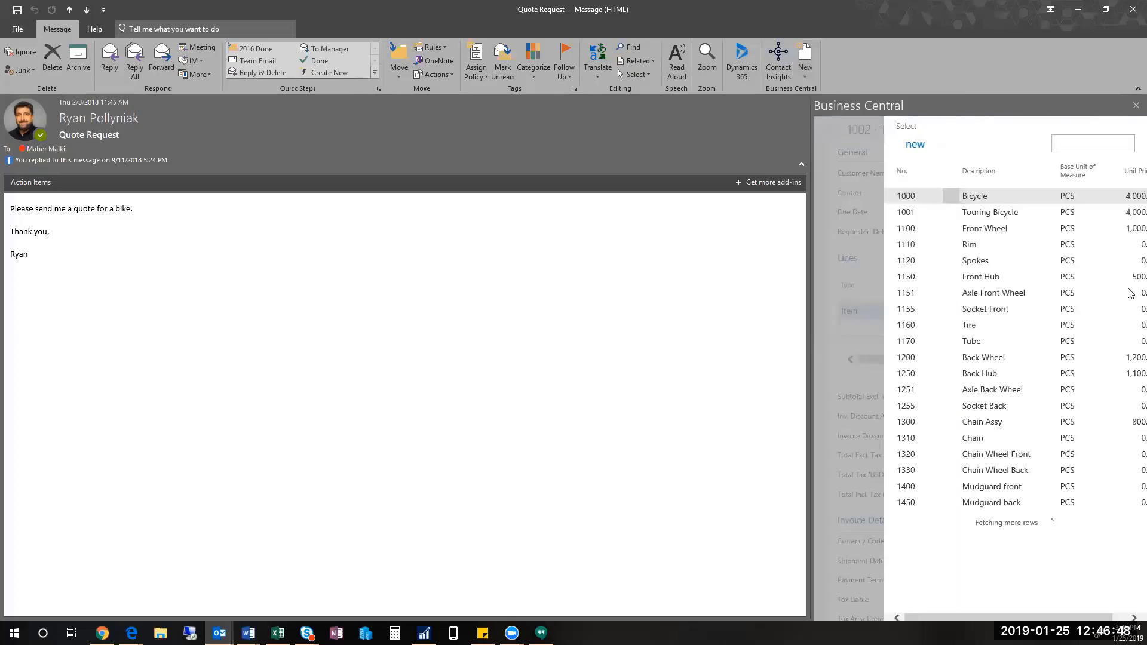
pyautogui.click(980, 196)
pyautogui.press('Tab')
pyautogui.press('Tab')
pyautogui.press('Tab')
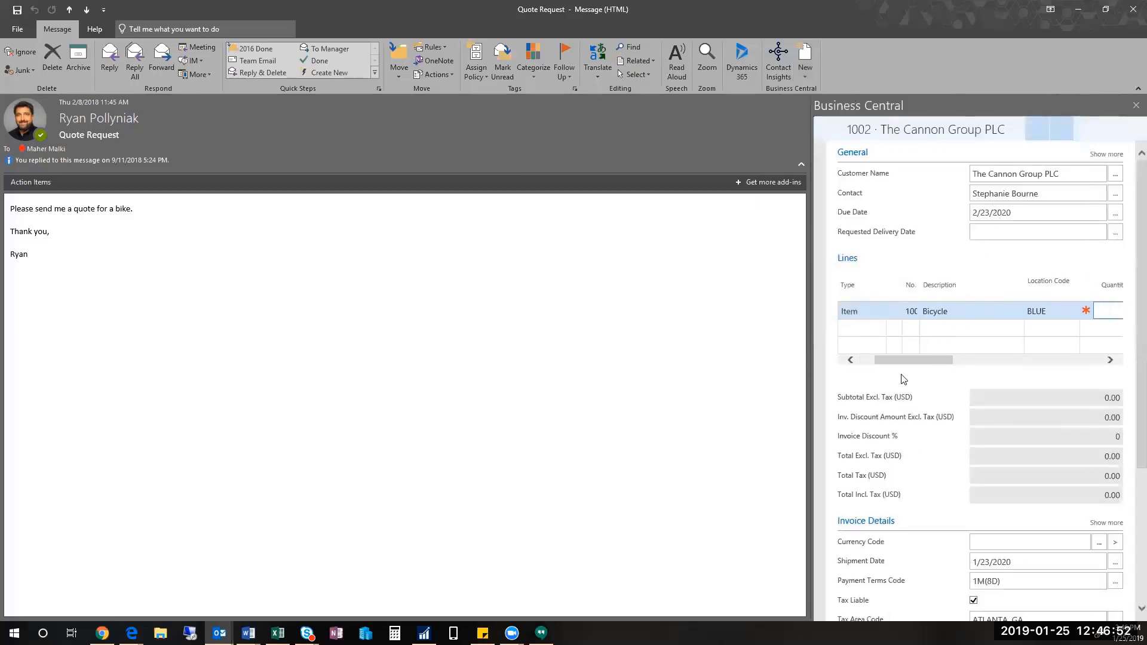
pyautogui.write('1')
pyautogui.press('Tab')
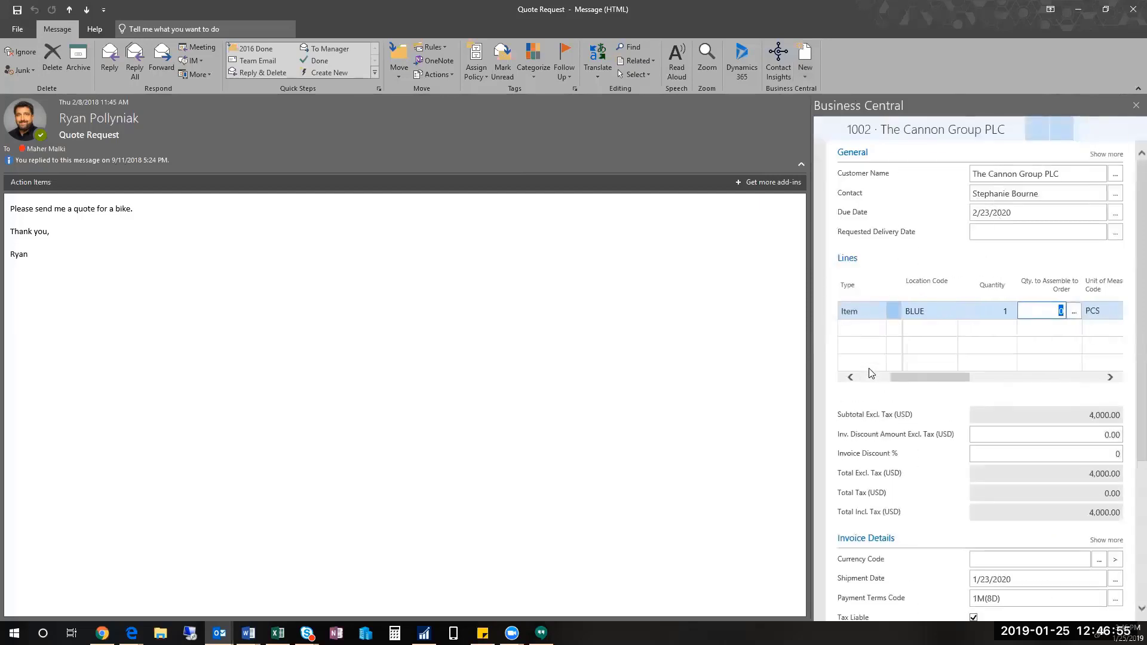
# Step: Widen the Business Central pane and open quote 1002 for editing
pyautogui.click(870, 377)
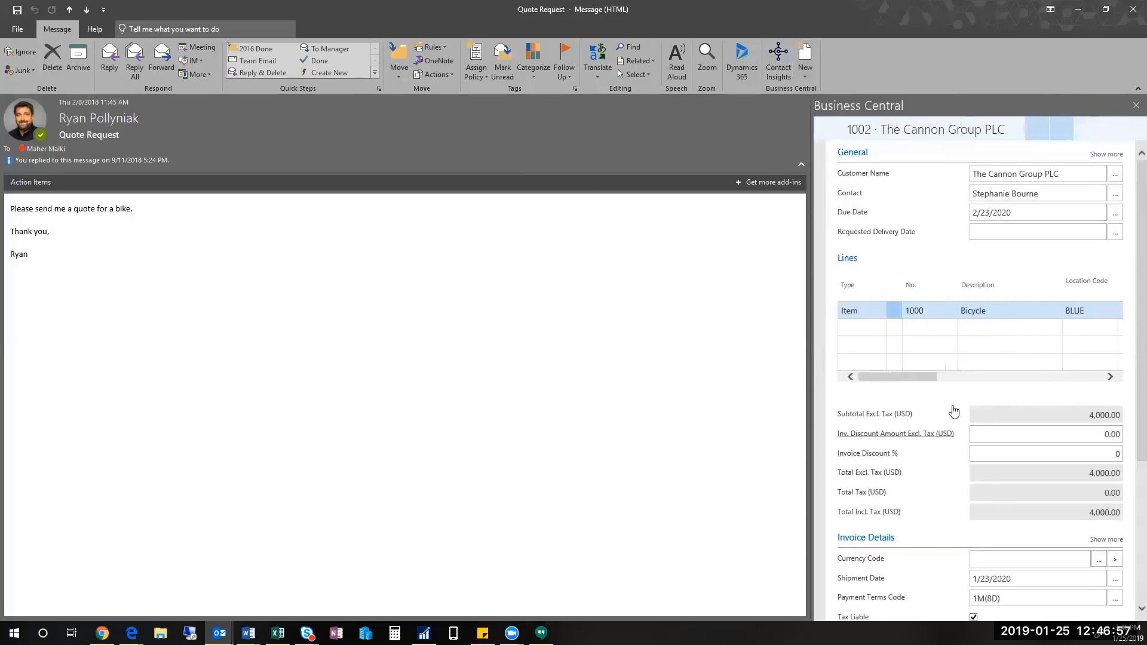
pyautogui.moveTo(810, 321); pyautogui.dragTo(576, 310)
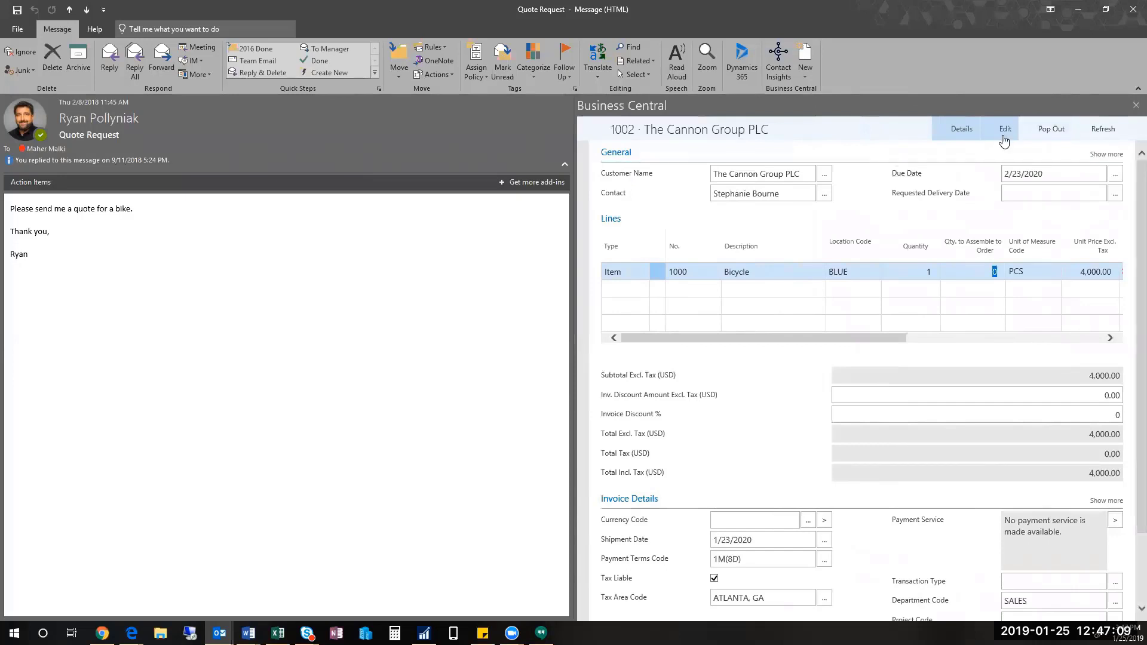
pyautogui.click(1005, 131)
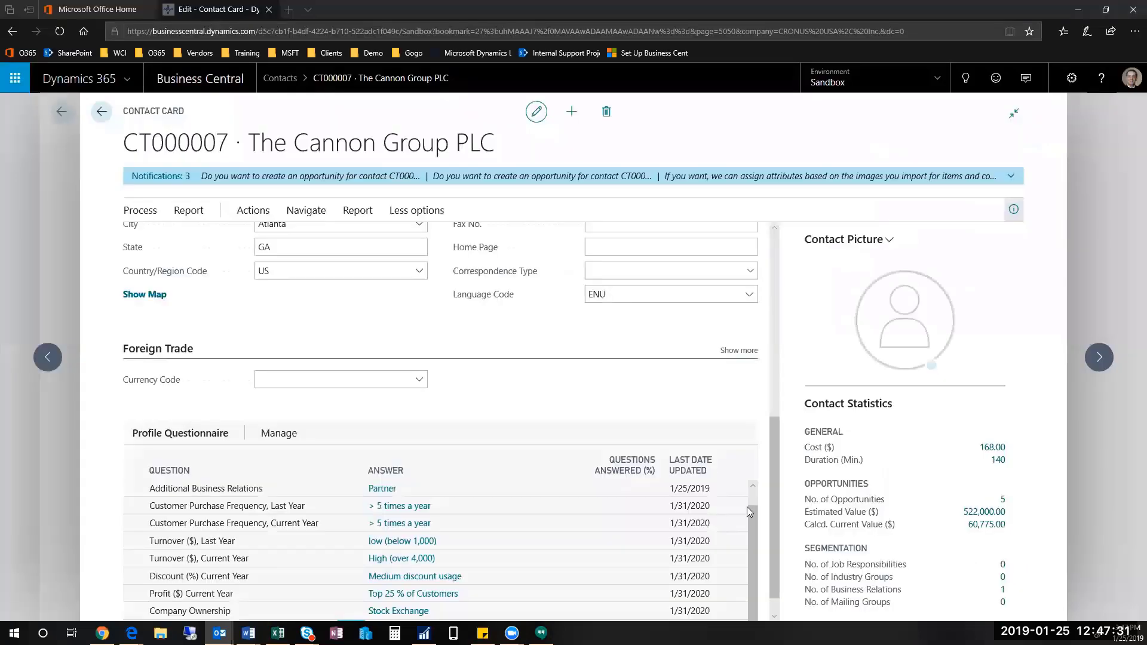
pyautogui.scroll(6, 627, 547)
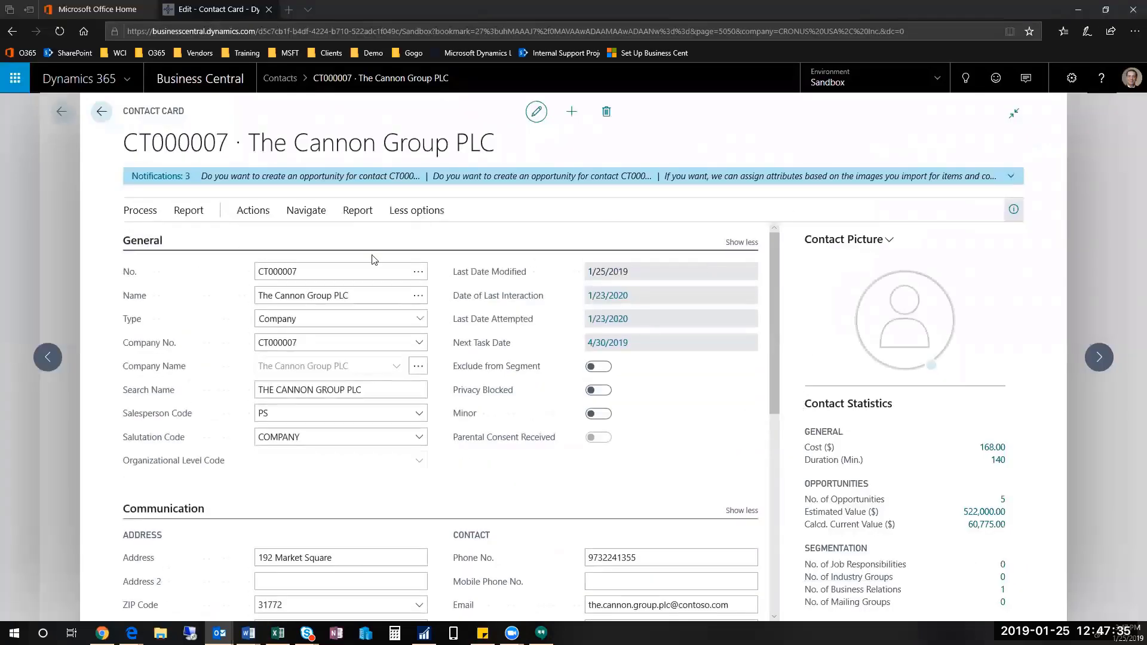
pyautogui.click(247, 216)
pyautogui.click(159, 237)
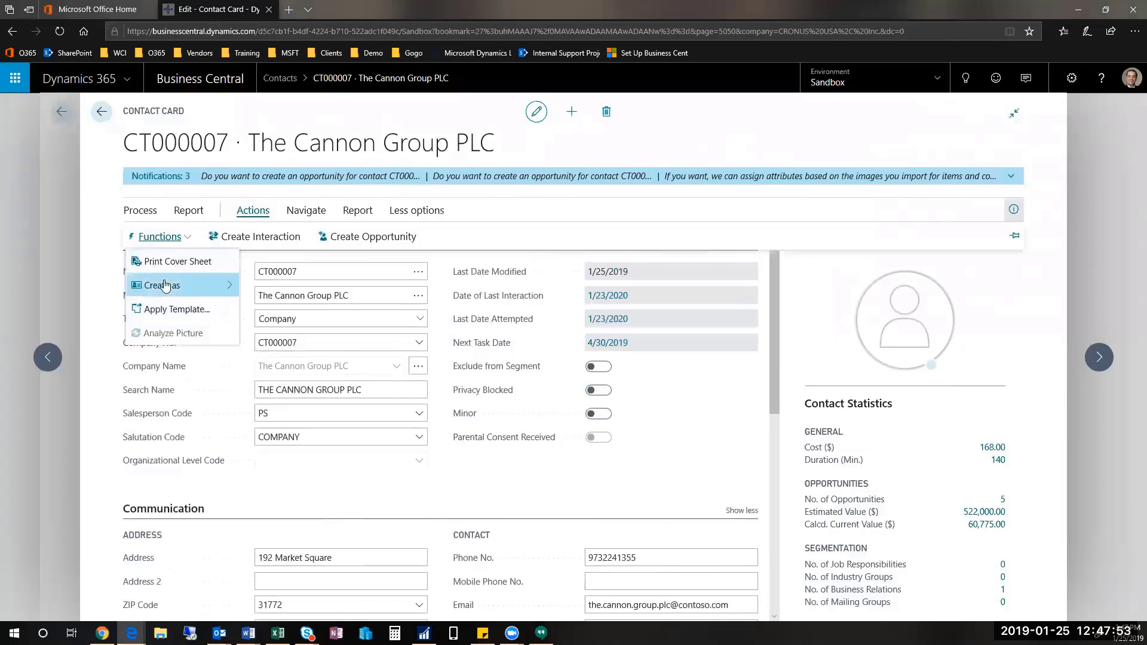
pyautogui.moveTo(166, 287)
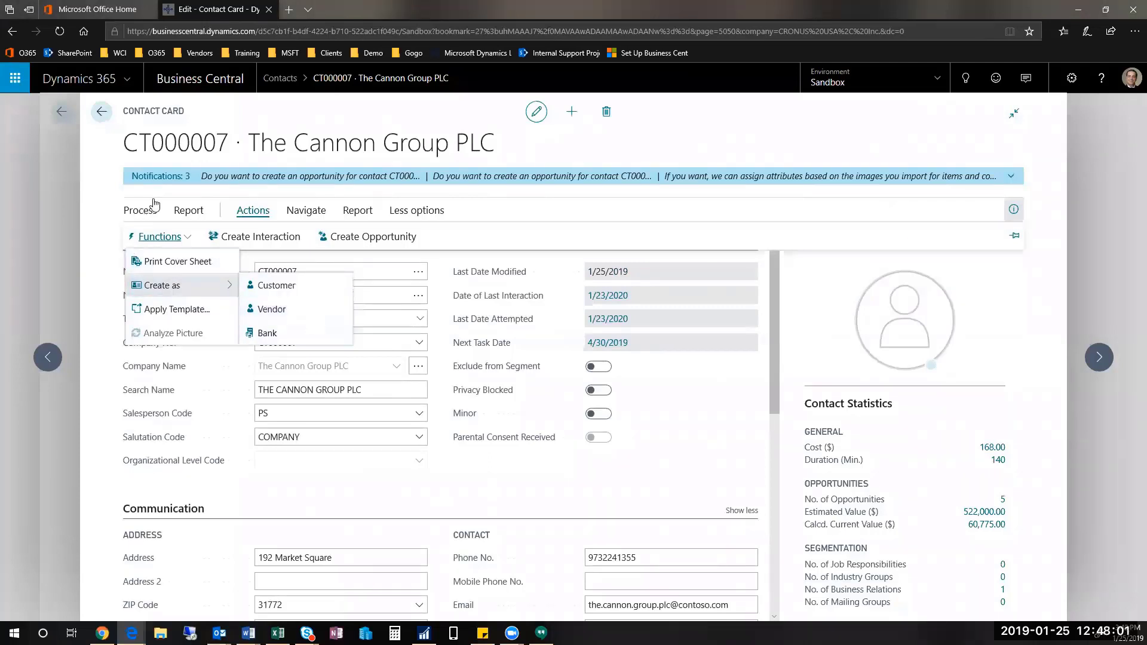
pyautogui.click(144, 211)
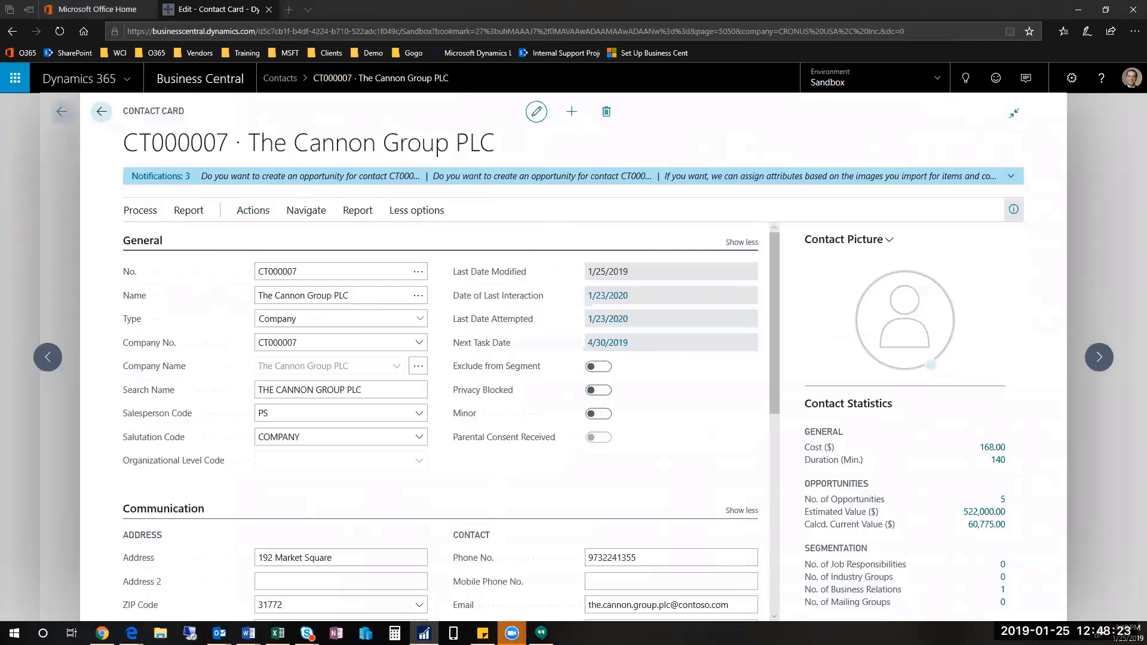
# Step: Find Segments through Tell Me with 'se' and start a new segment card
pyautogui.click(965, 83)
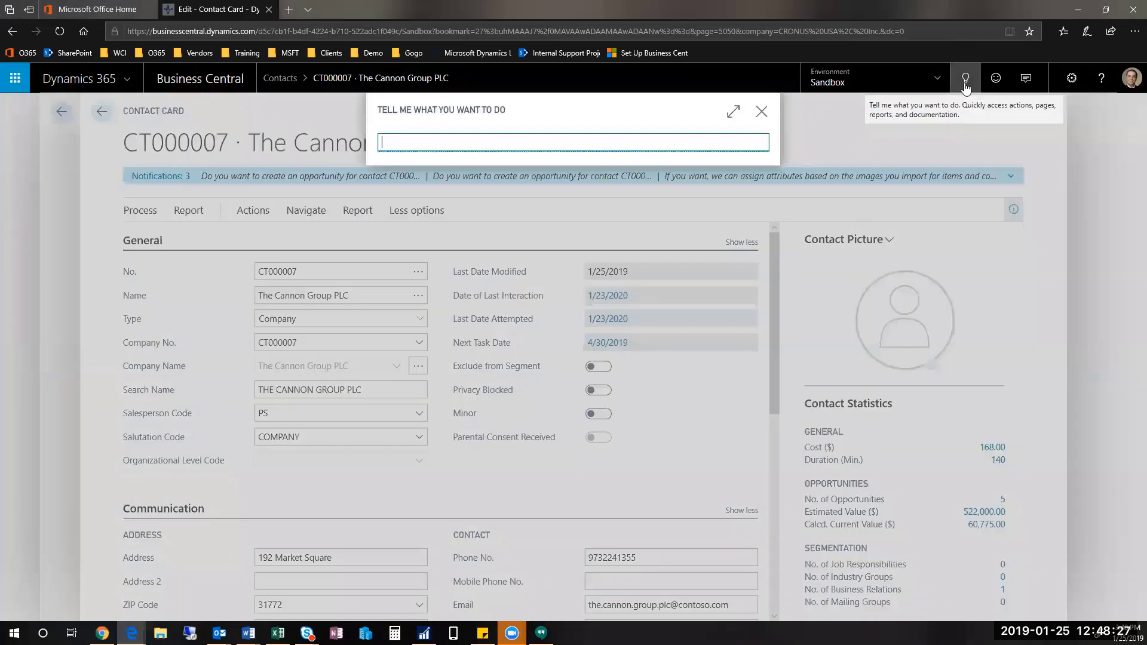
pyautogui.write('seg')
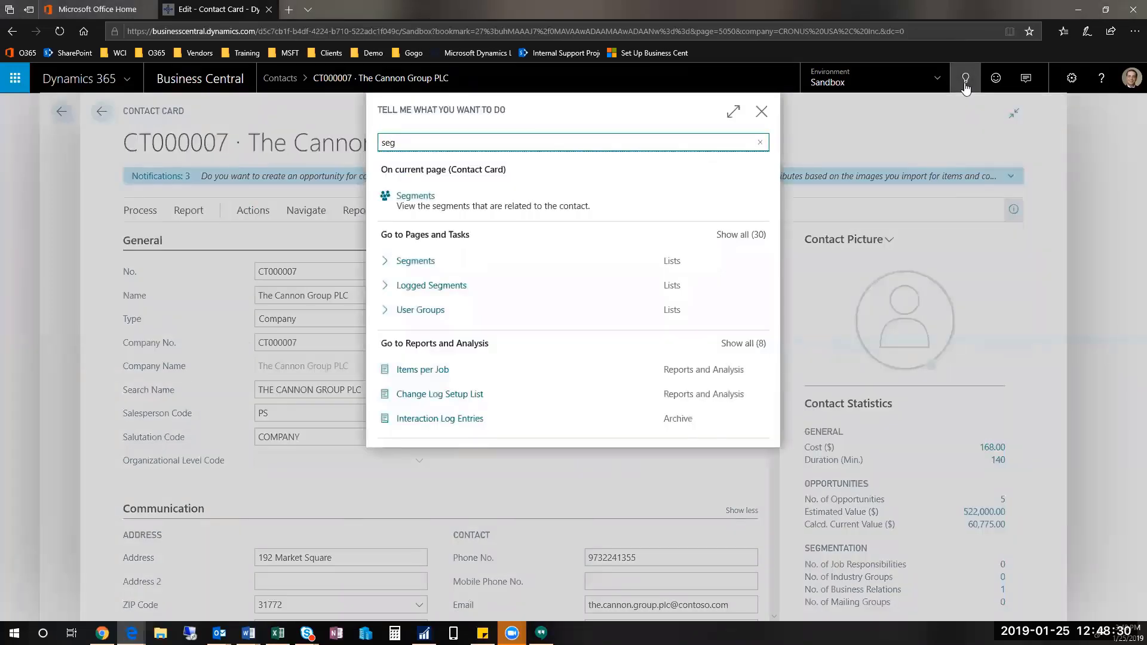
pyautogui.click(425, 264)
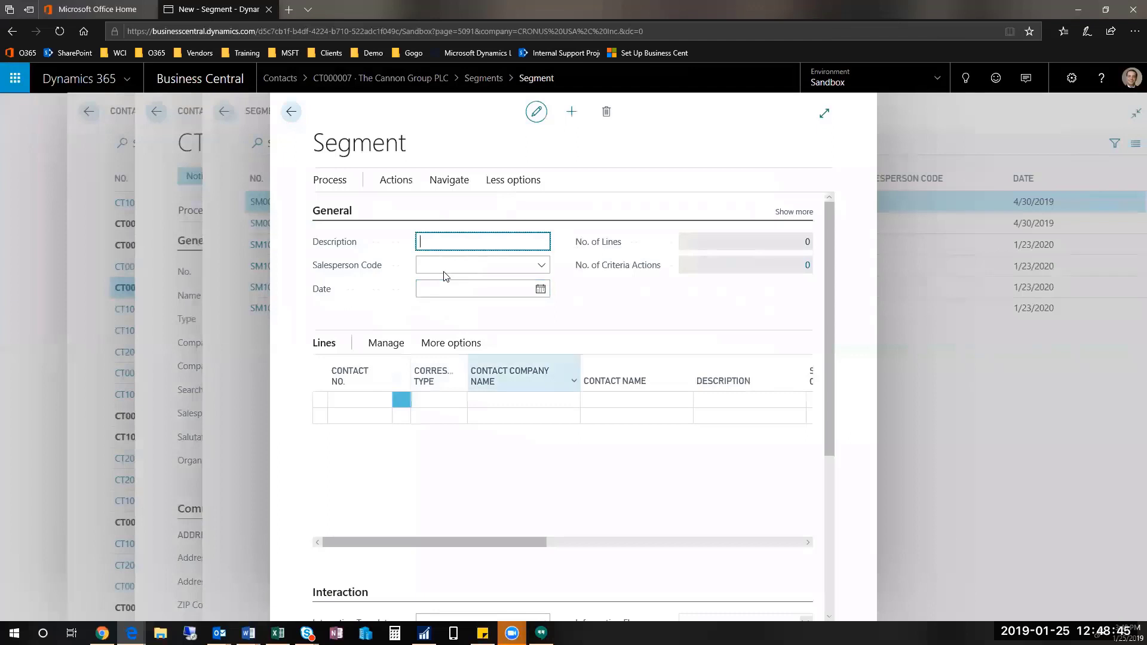
# Step: Describe the segment as 'test segment', assign salesperson AH, and open Add Contacts
pyautogui.write('test segment')
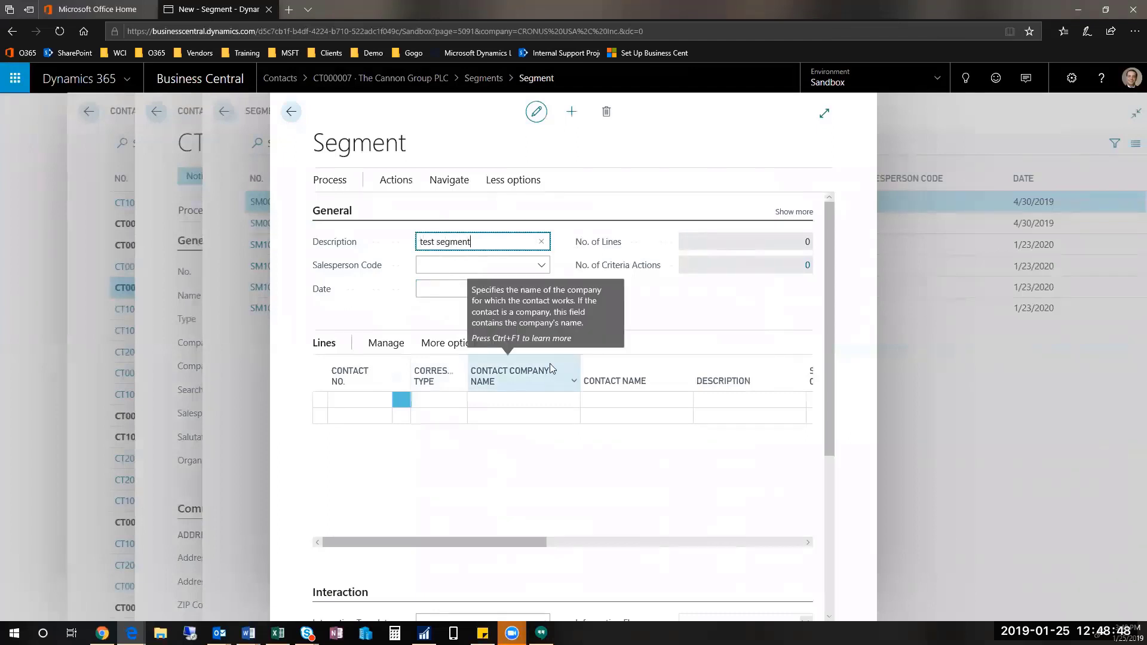
pyautogui.press('Tab')
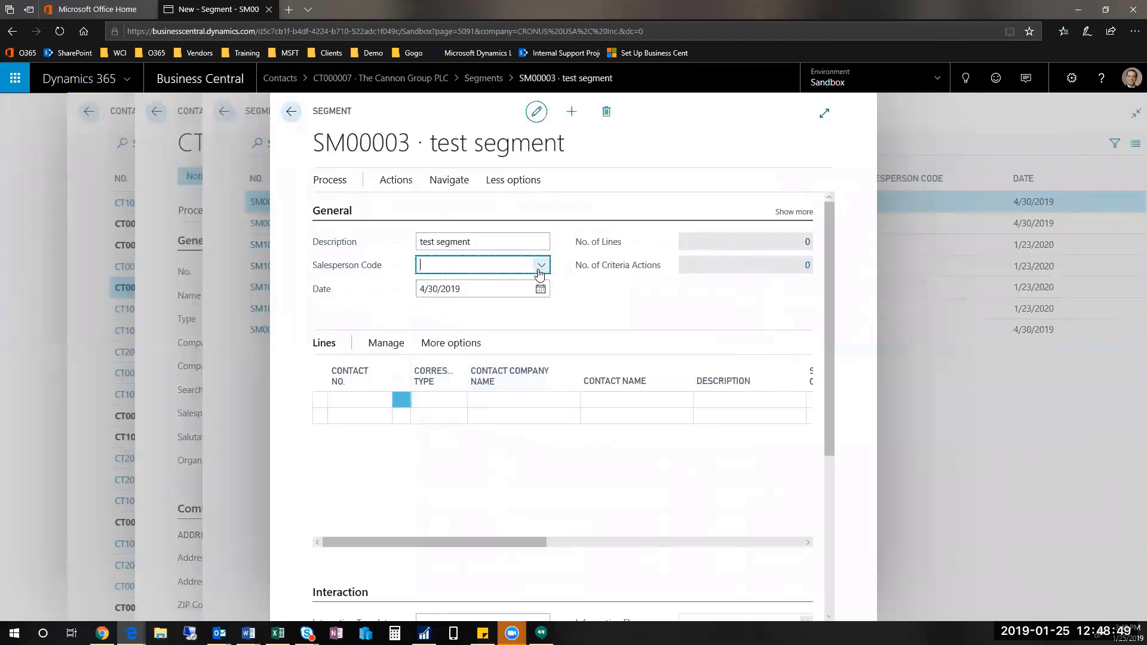
pyautogui.click(548, 271)
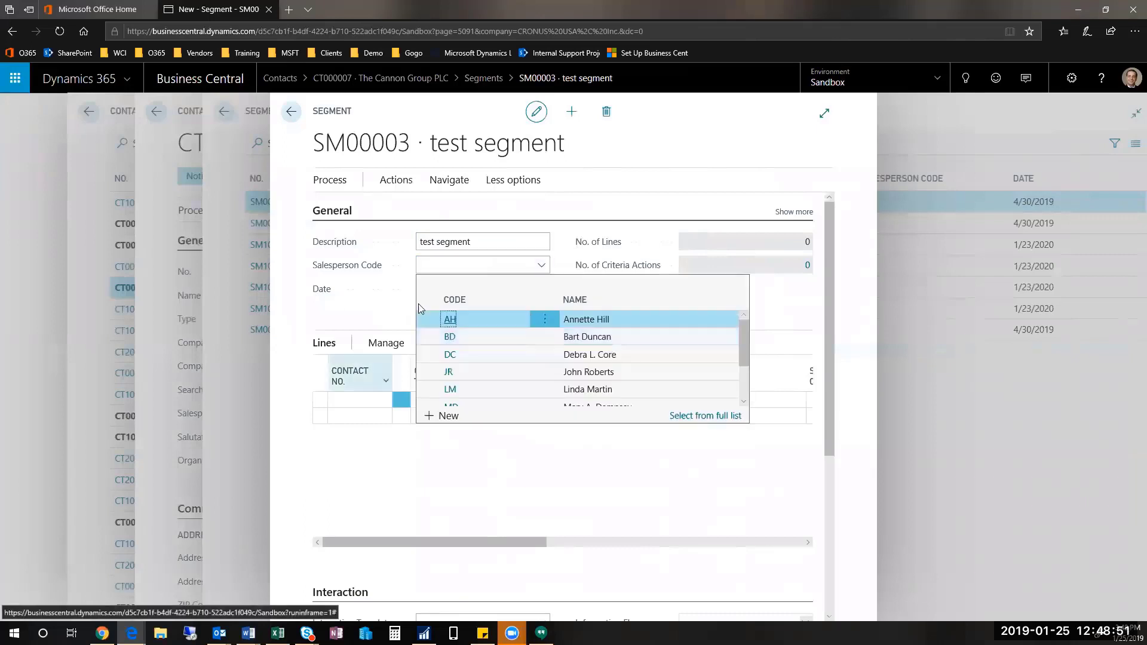
pyautogui.click(609, 322)
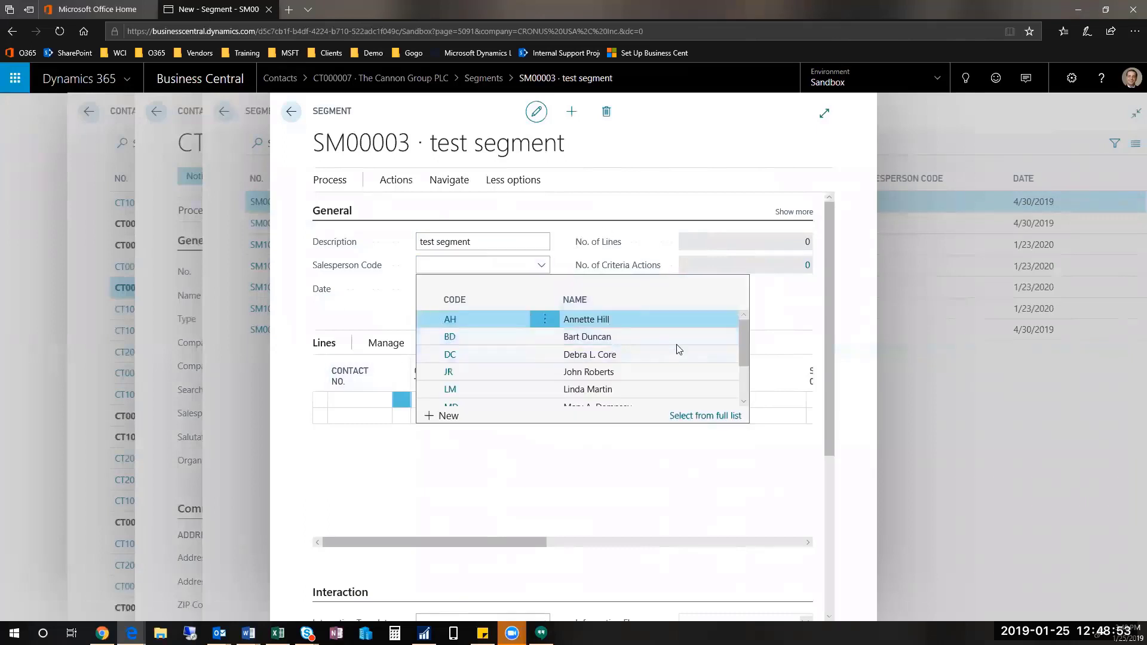
pyautogui.press('Tab')
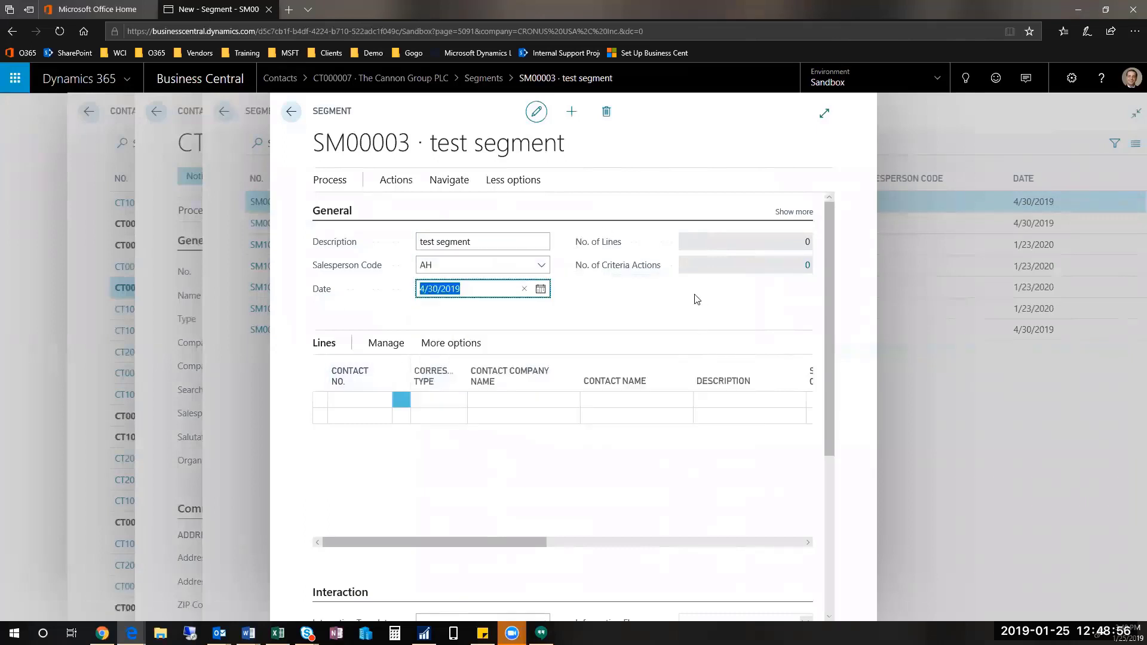
pyautogui.click(332, 181)
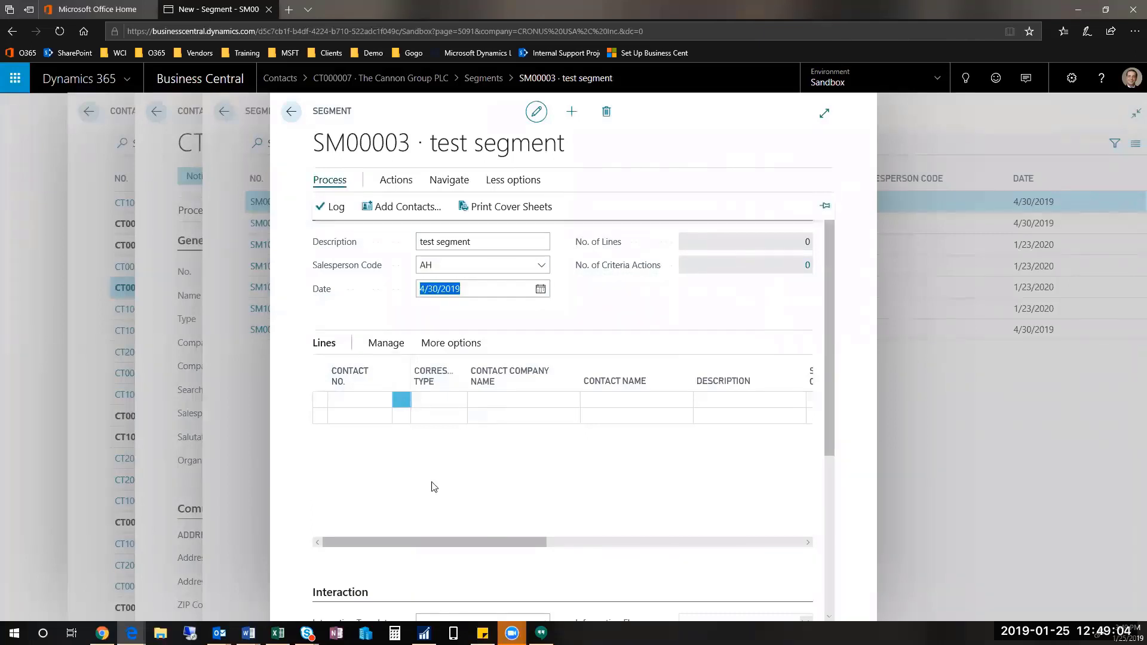
pyautogui.click(402, 216)
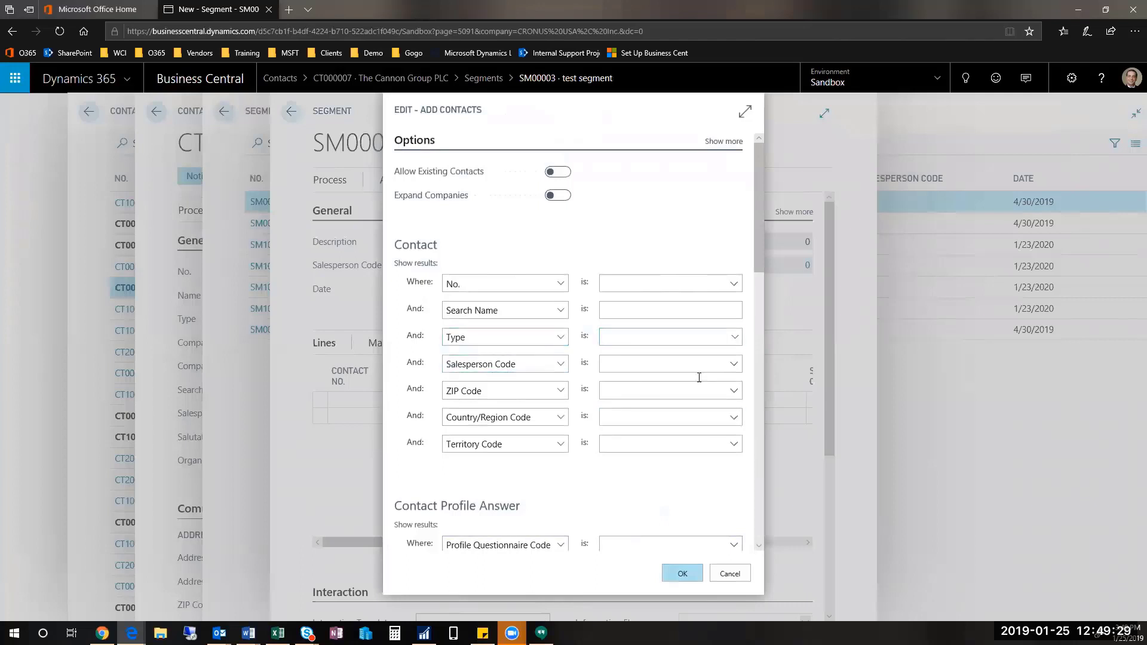
pyautogui.click(734, 365)
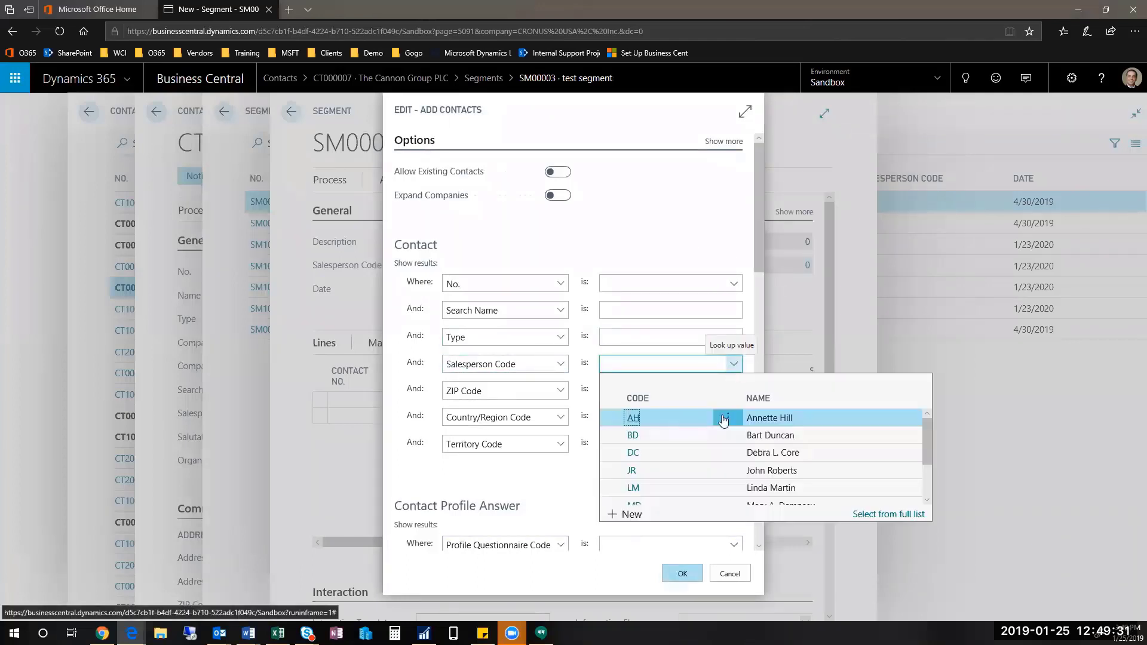
pyautogui.scroll(-2, 810, 422)
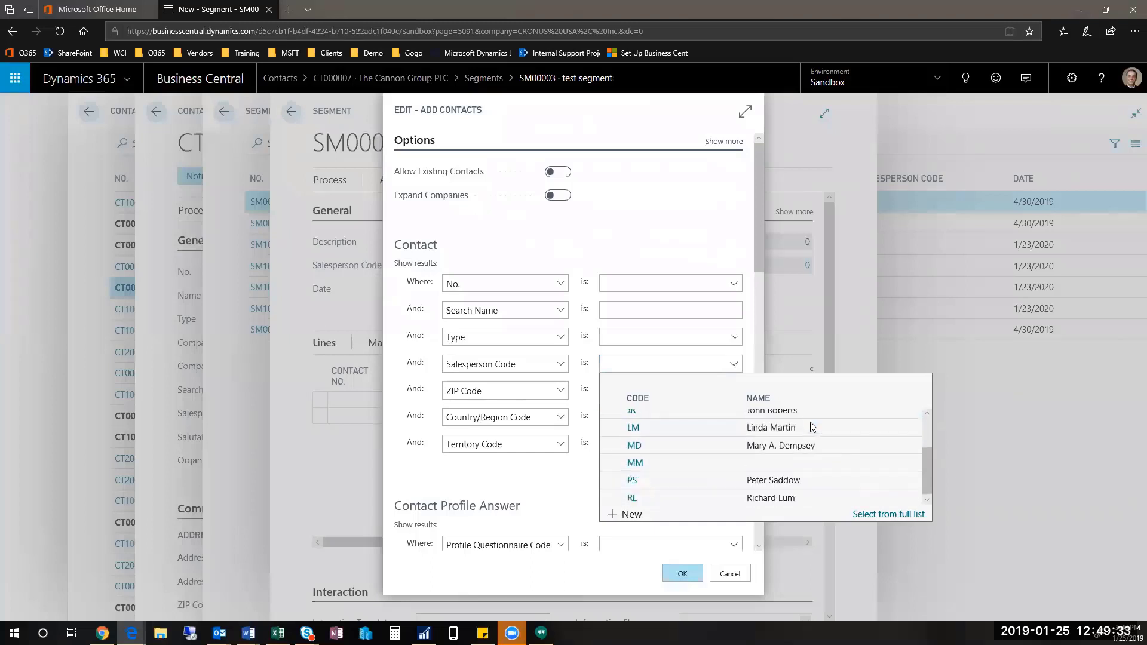
pyautogui.click(812, 478)
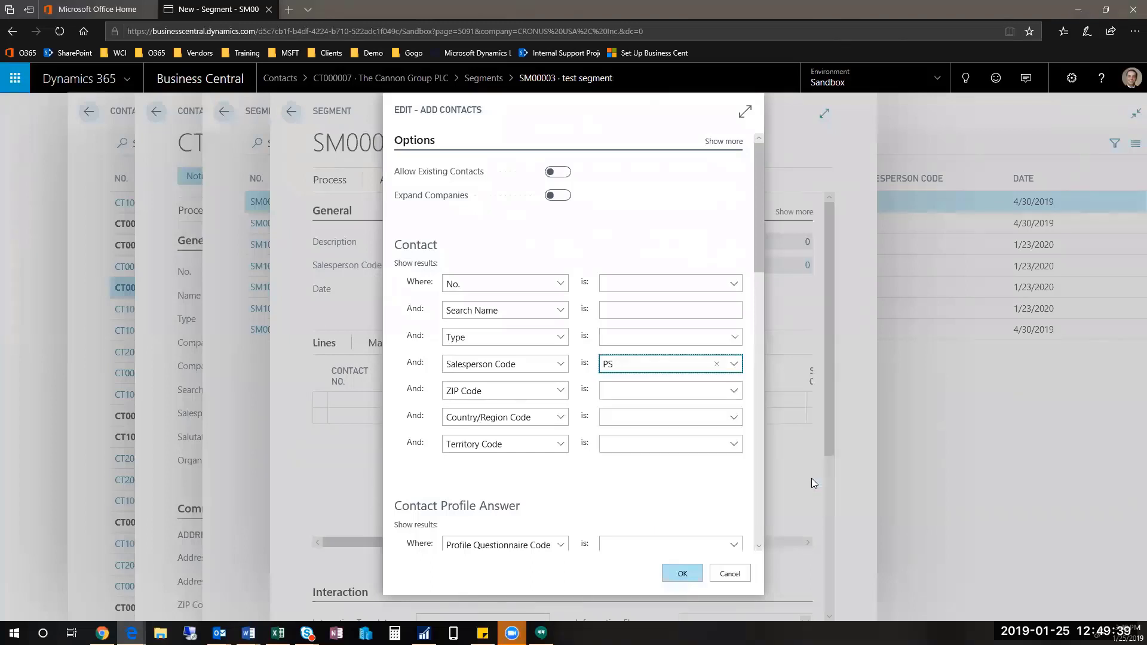
pyautogui.press('BackSpace')
pyautogui.press('BackSpace')
pyautogui.moveTo(758, 227); pyautogui.dragTo(766, 283)
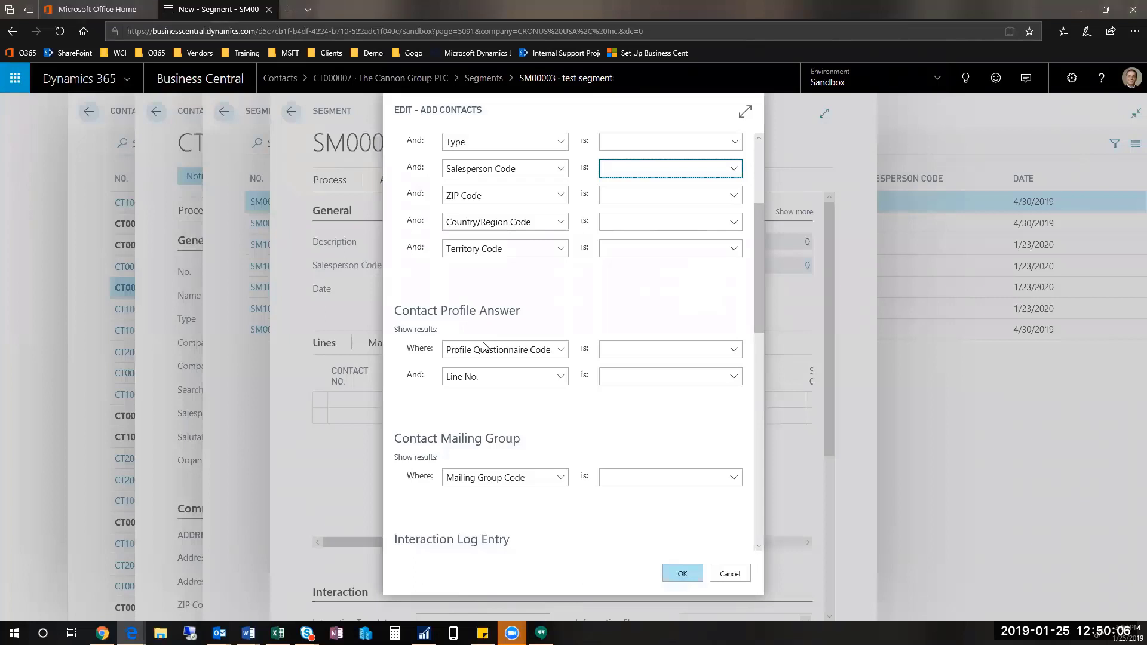
pyautogui.click(735, 351)
pyautogui.click(735, 351)
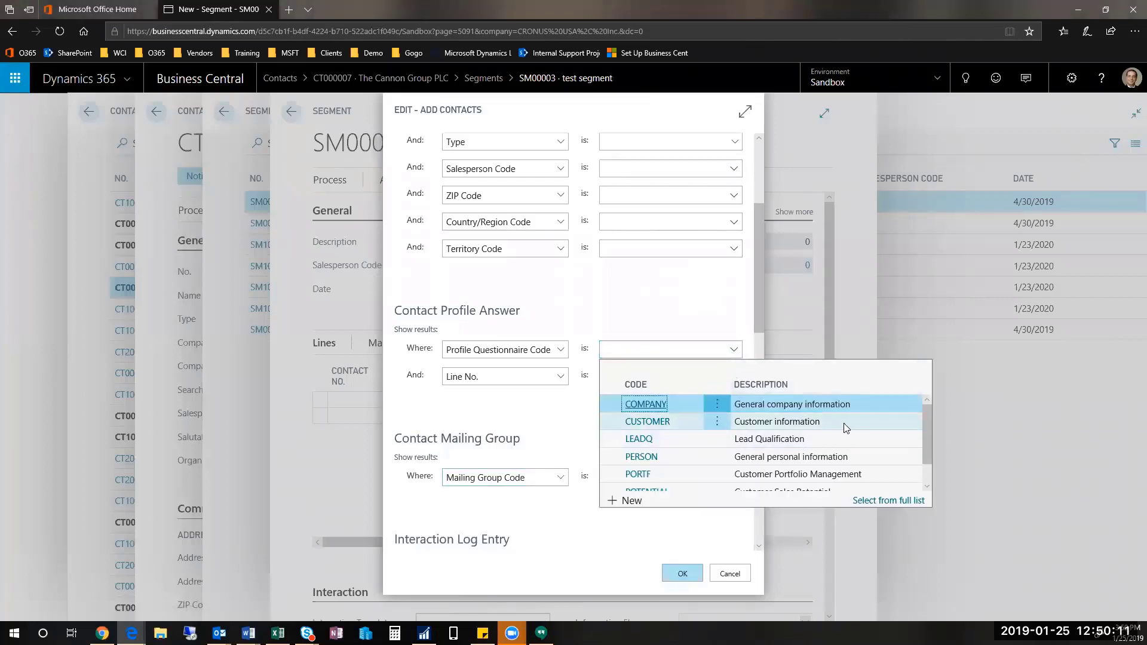
pyautogui.click(846, 429)
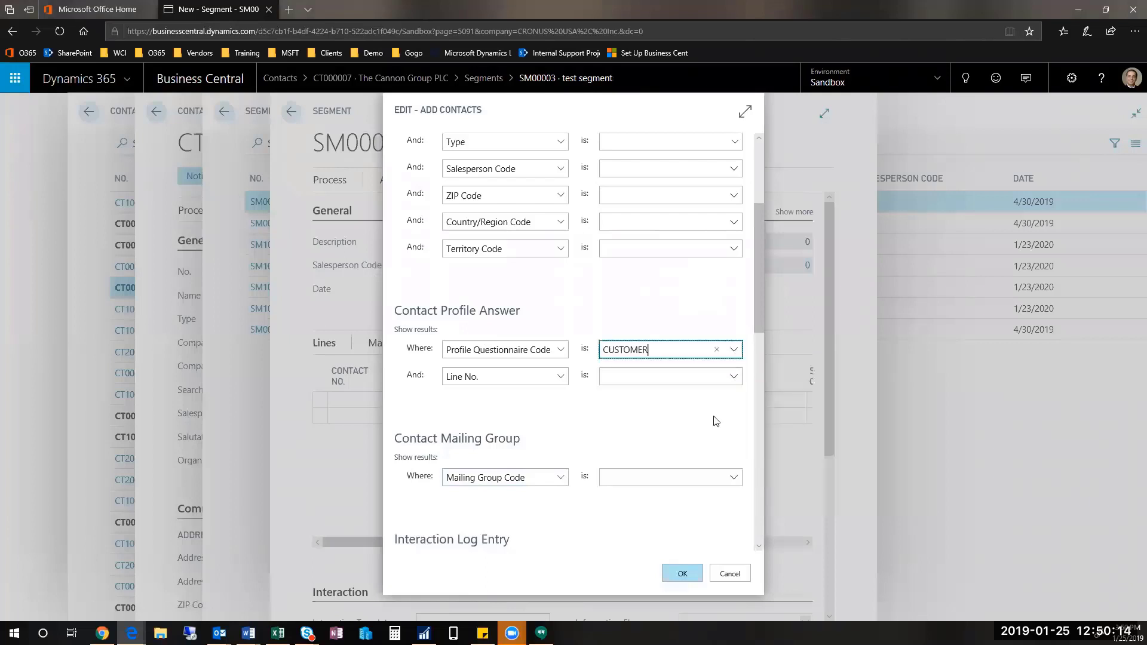
pyautogui.click(731, 376)
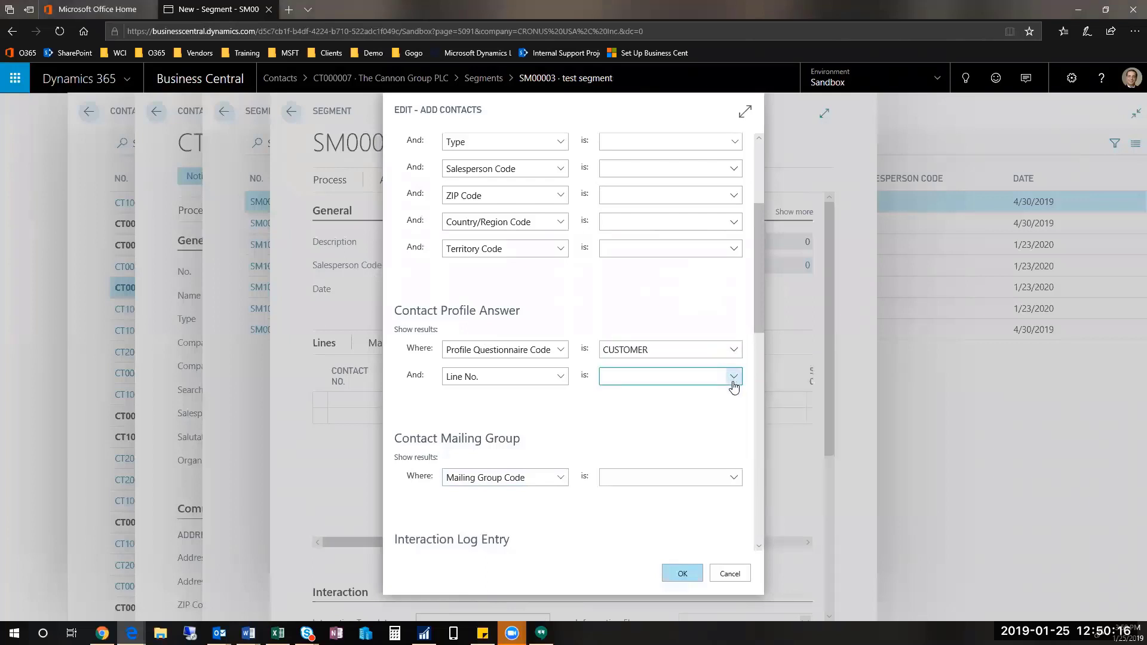
pyautogui.click(733, 380)
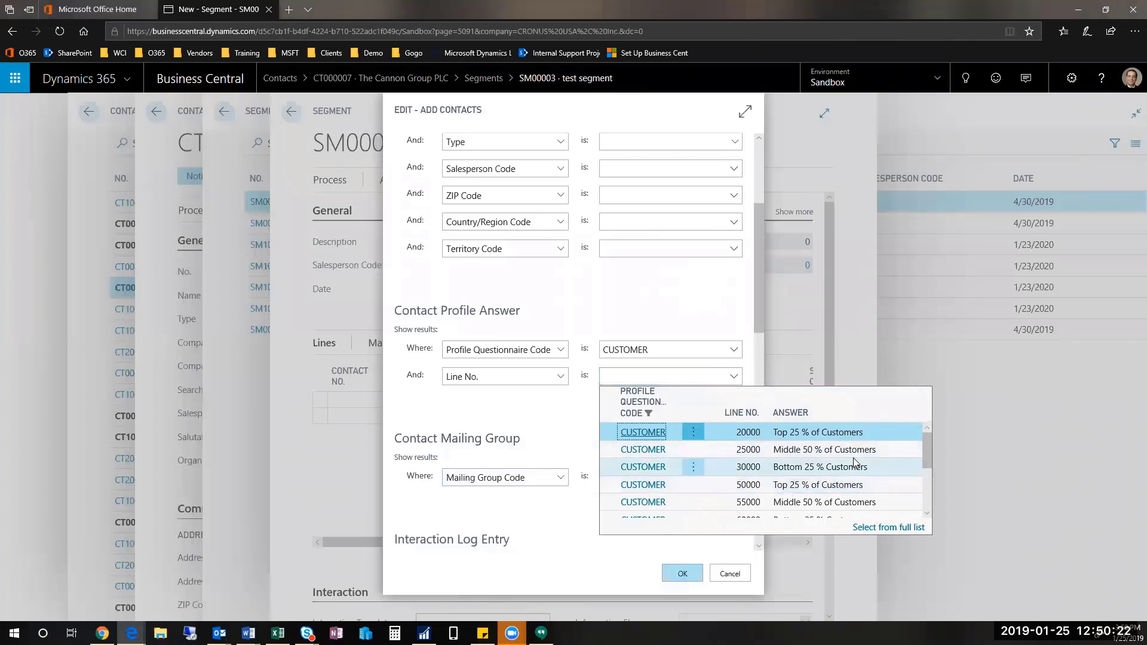
pyautogui.scroll(-3, 896, 472)
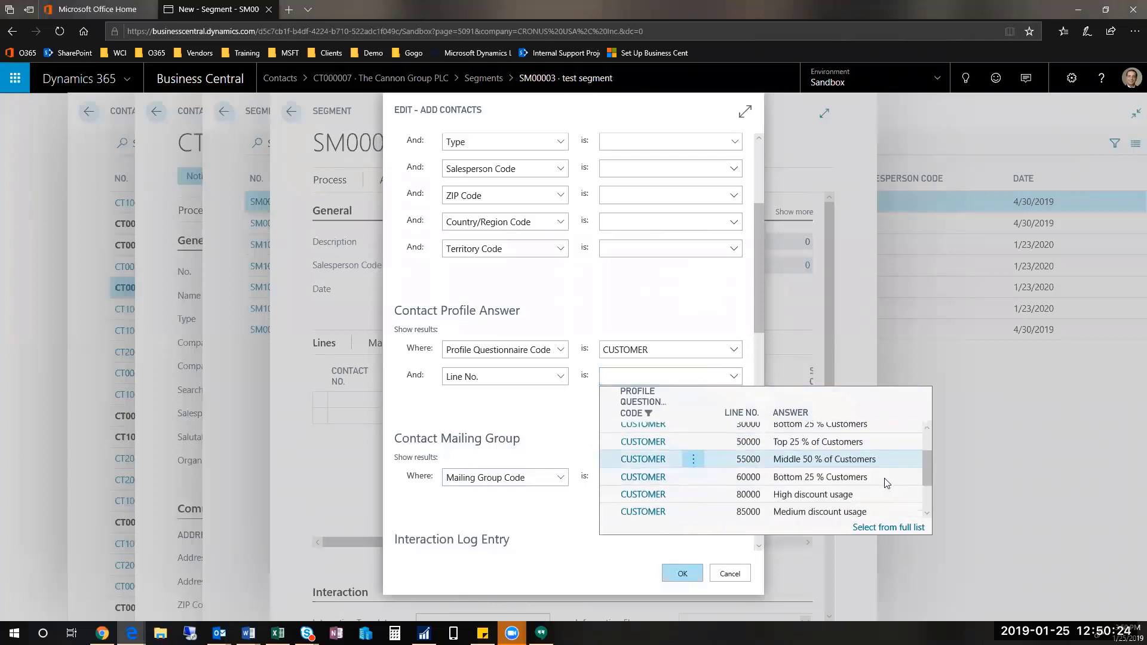
pyautogui.scroll(-1, 886, 483)
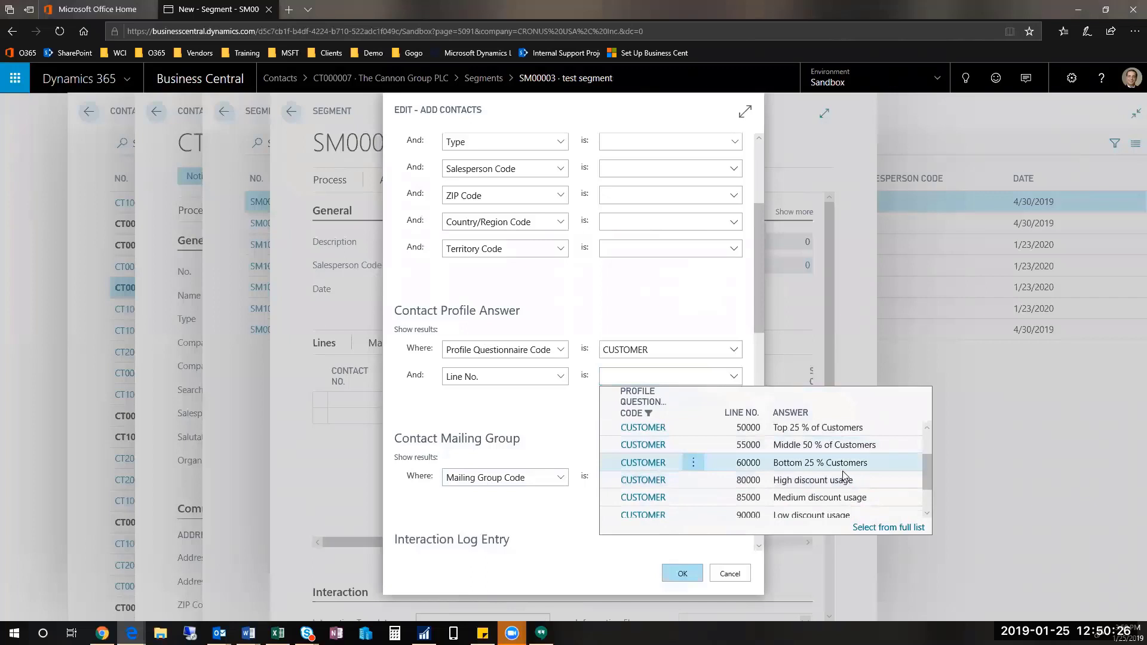
pyautogui.scroll(4, 841, 474)
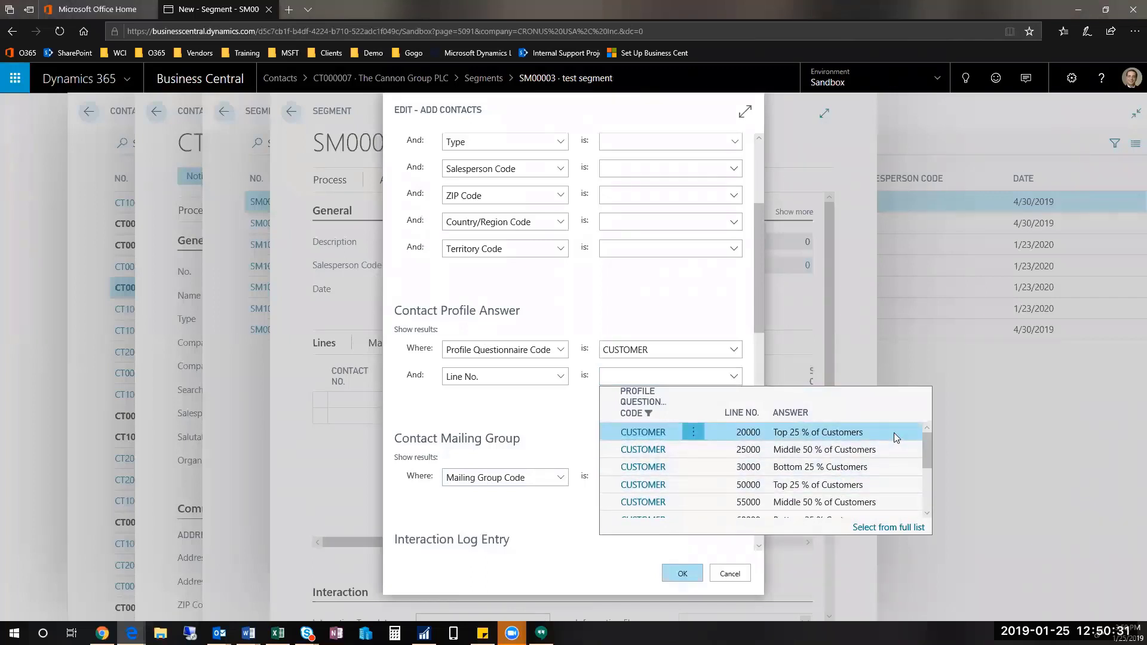
pyautogui.click(894, 433)
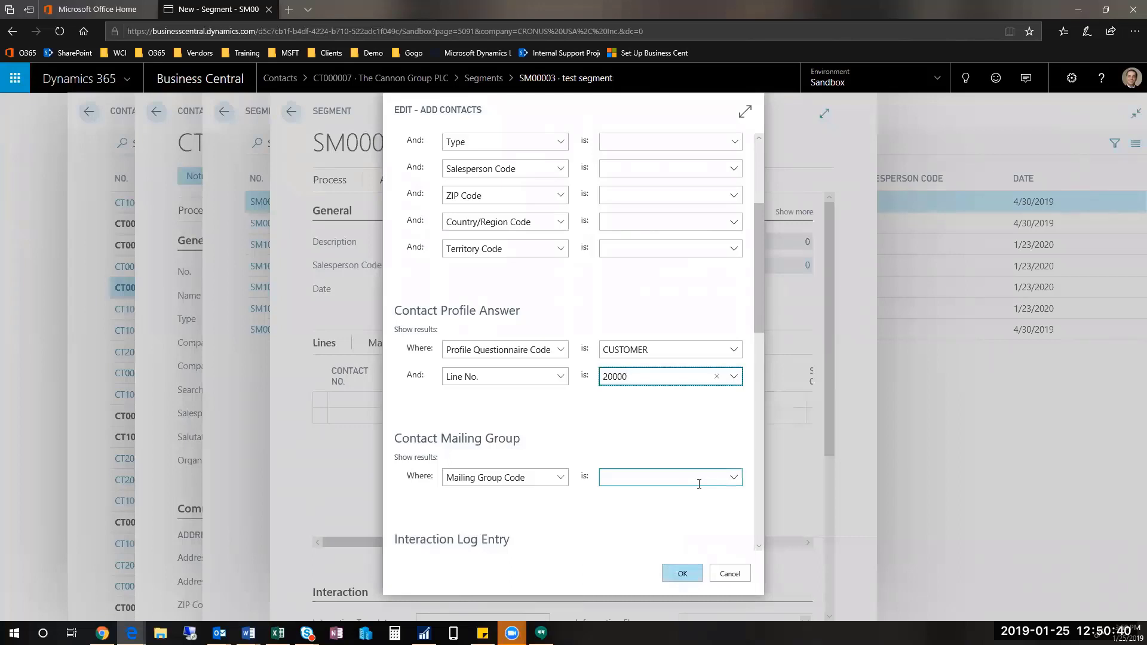
pyautogui.hotkey('shift', 'Tab')
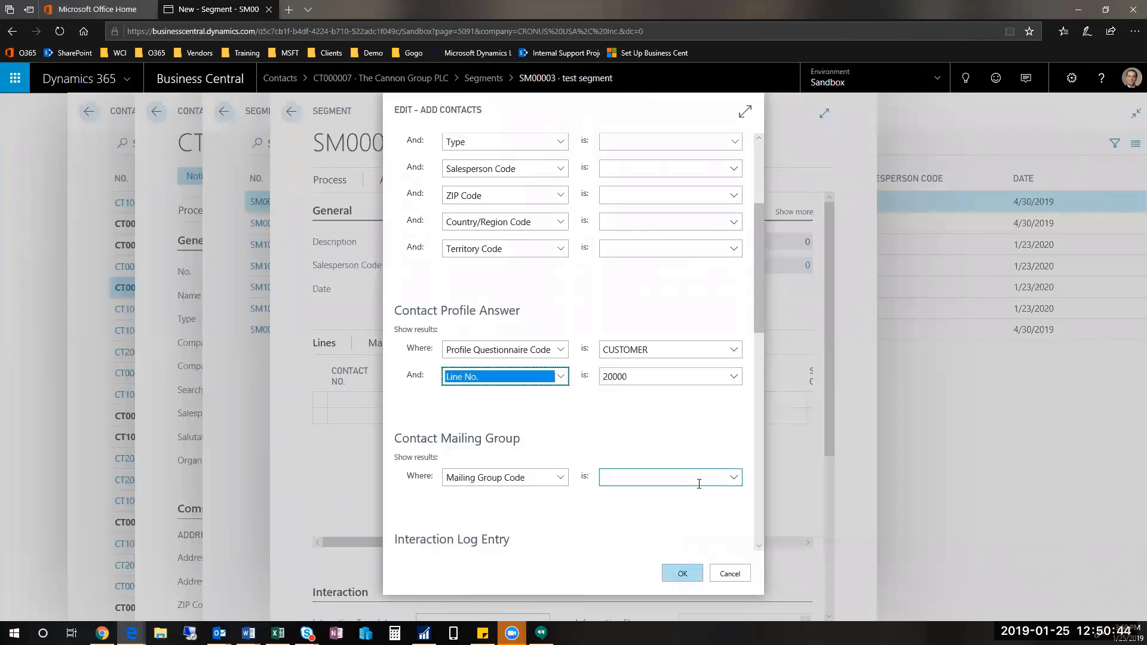
pyautogui.press('a')
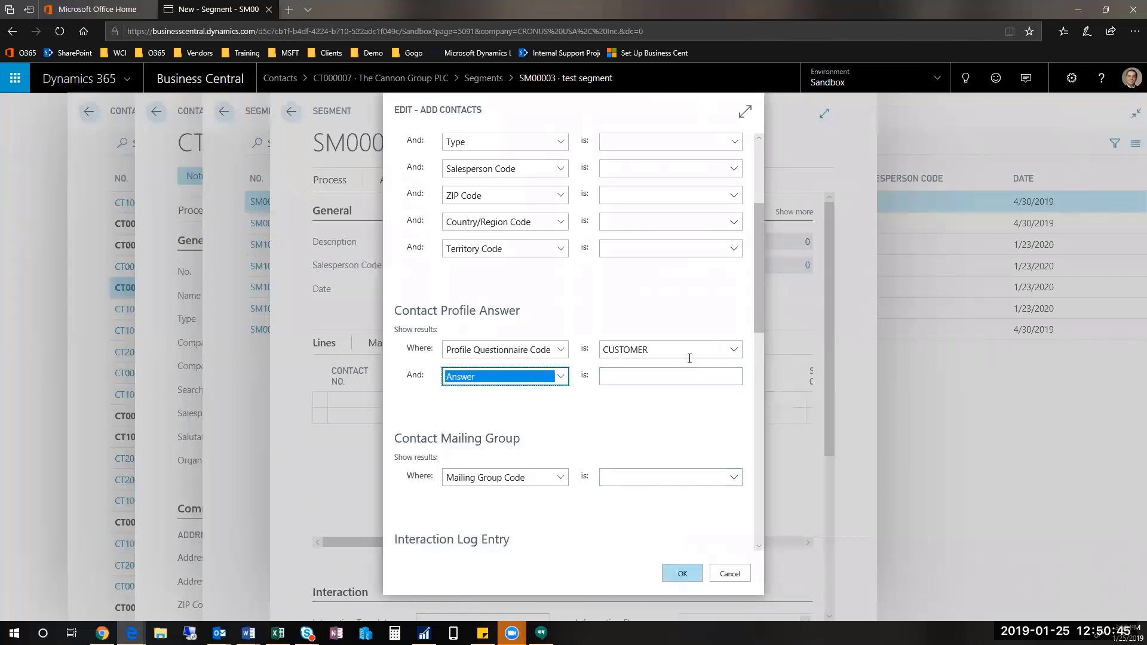
pyautogui.hotkey('shift', 'Tab')
pyautogui.press('Delete')
pyautogui.press('Tab')
pyautogui.scroll(-5, 610, 432)
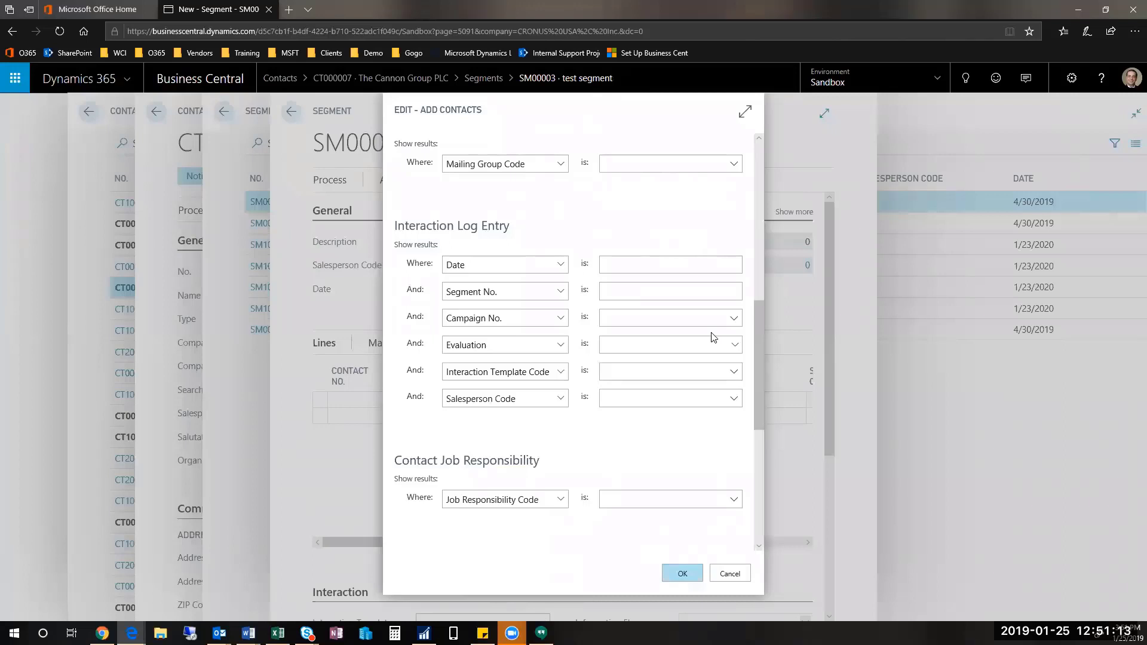
# Step: Add contacts with value entries for item 1000 Bicycle, yielding the LMC Properties line
pyautogui.scroll(-4, 738, 343)
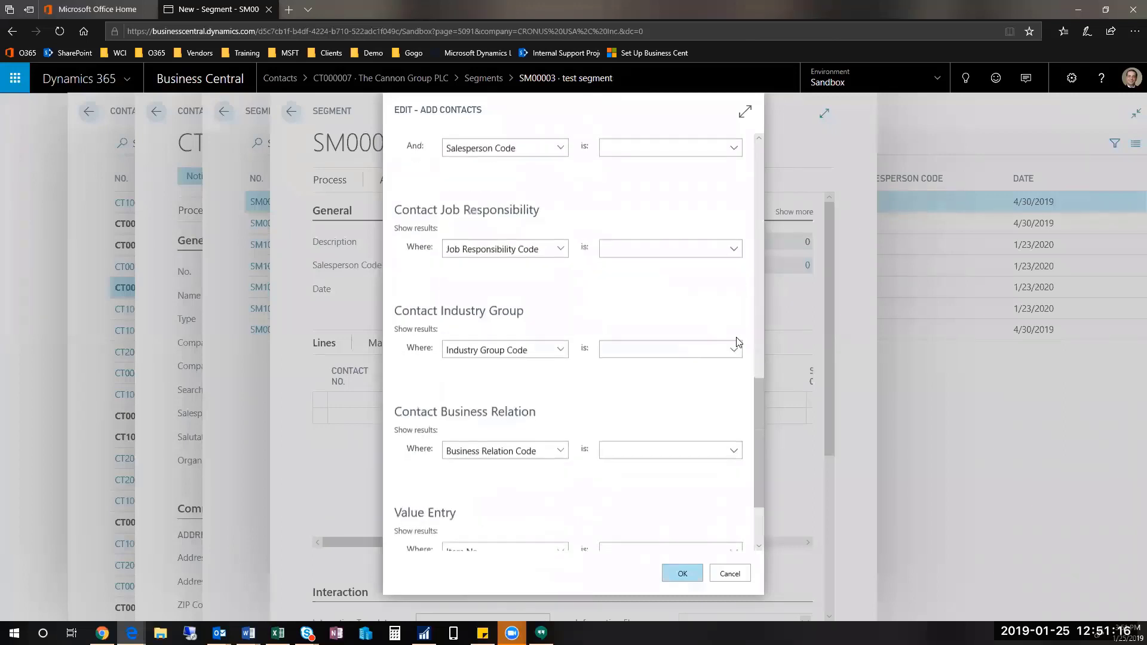
pyautogui.scroll(-2, 654, 405)
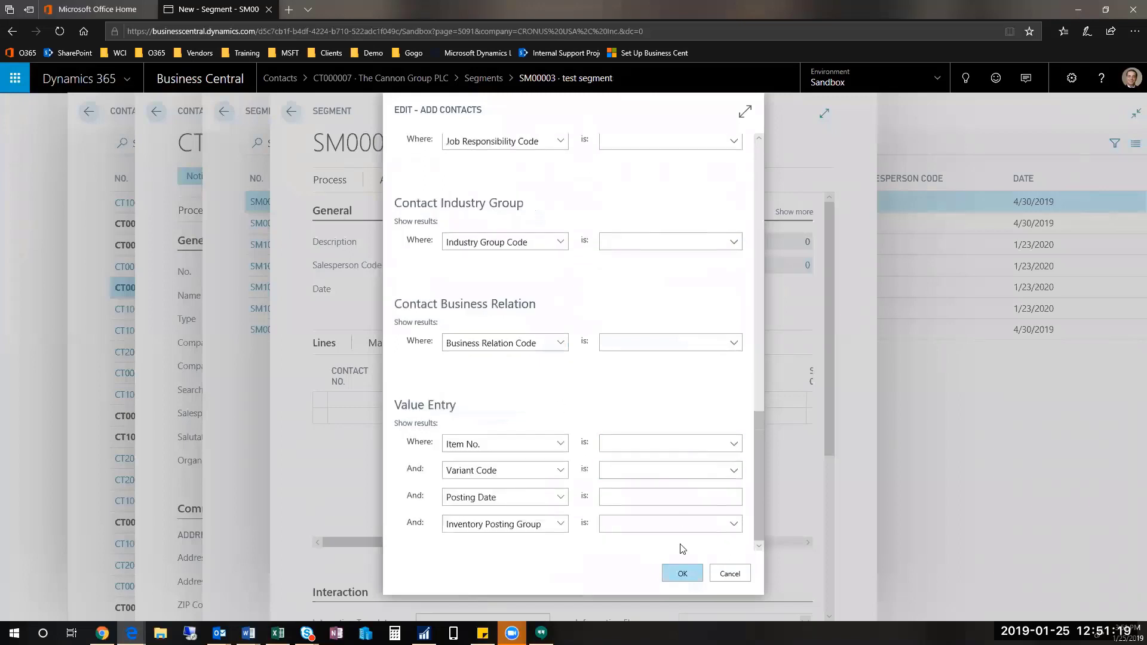
pyautogui.click(681, 520)
pyautogui.click(681, 518)
pyautogui.click(735, 444)
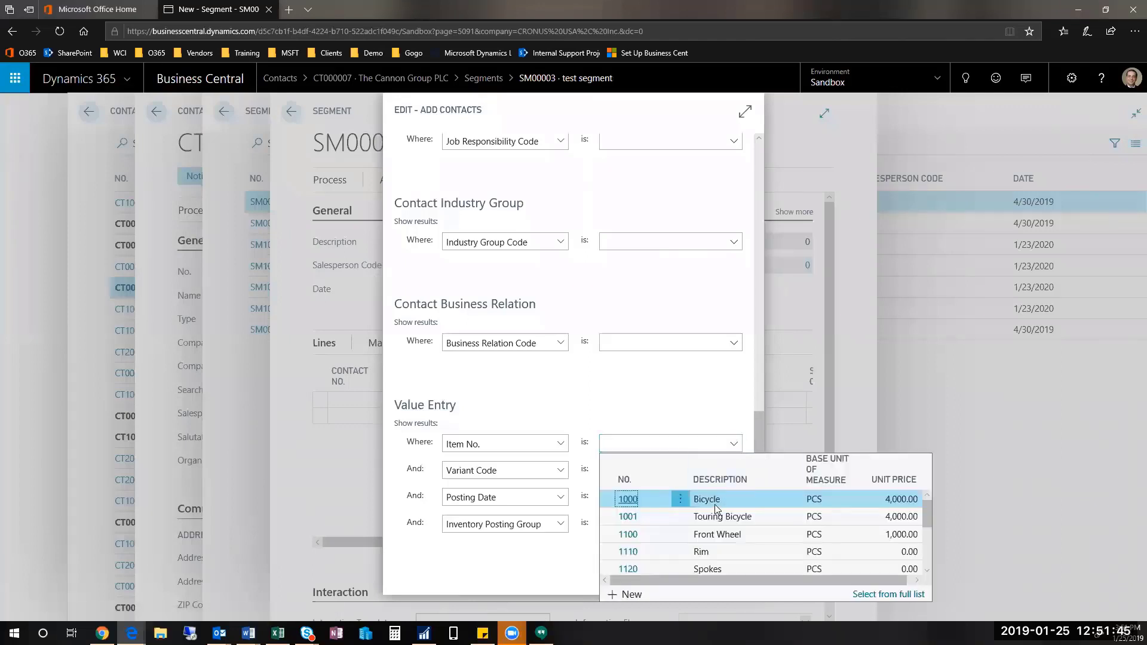
pyautogui.click(729, 503)
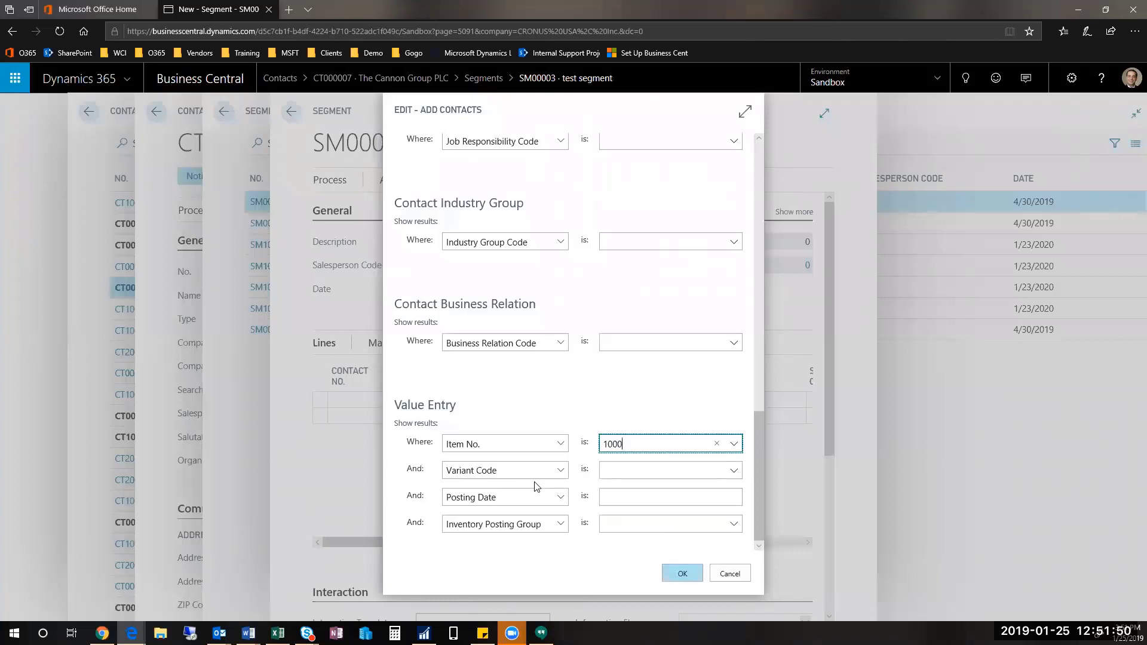
pyautogui.click(509, 505)
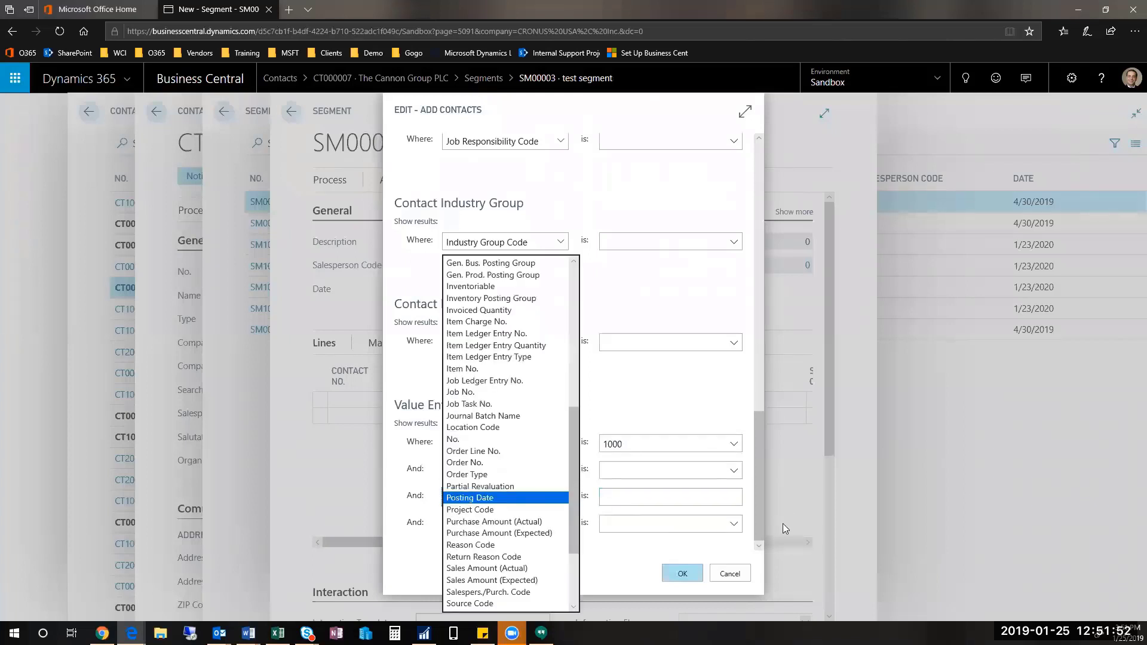
pyautogui.click(491, 299)
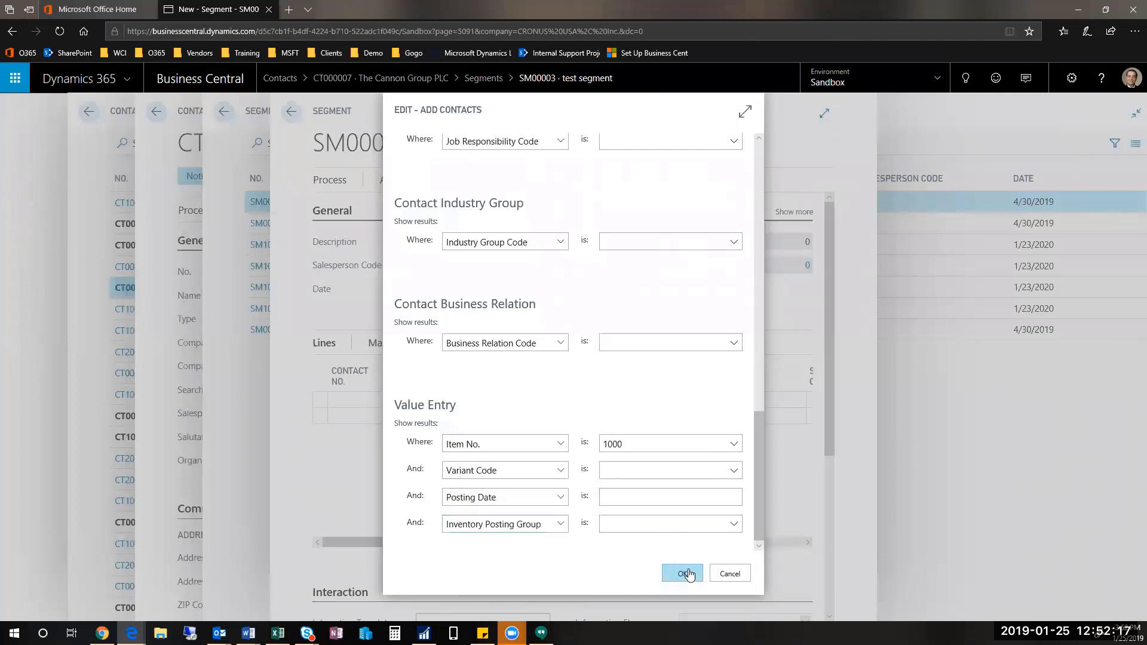
pyautogui.click(687, 573)
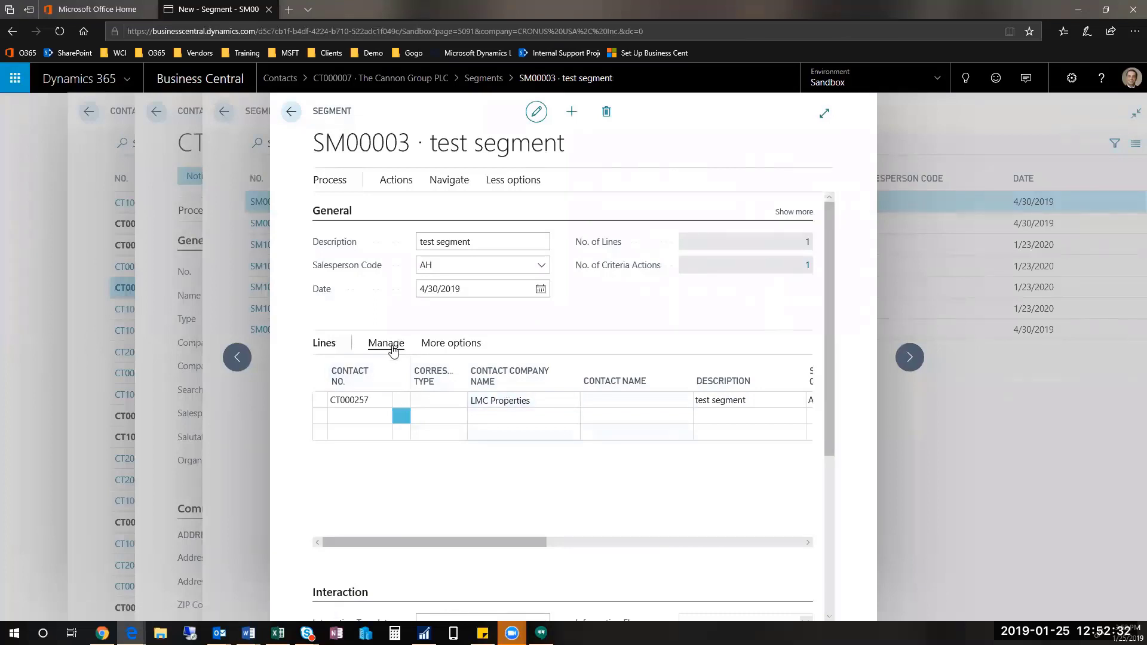
# Step: Manually add the A. Gibson's Law Firm contact as the segment's second line
pyautogui.click(394, 182)
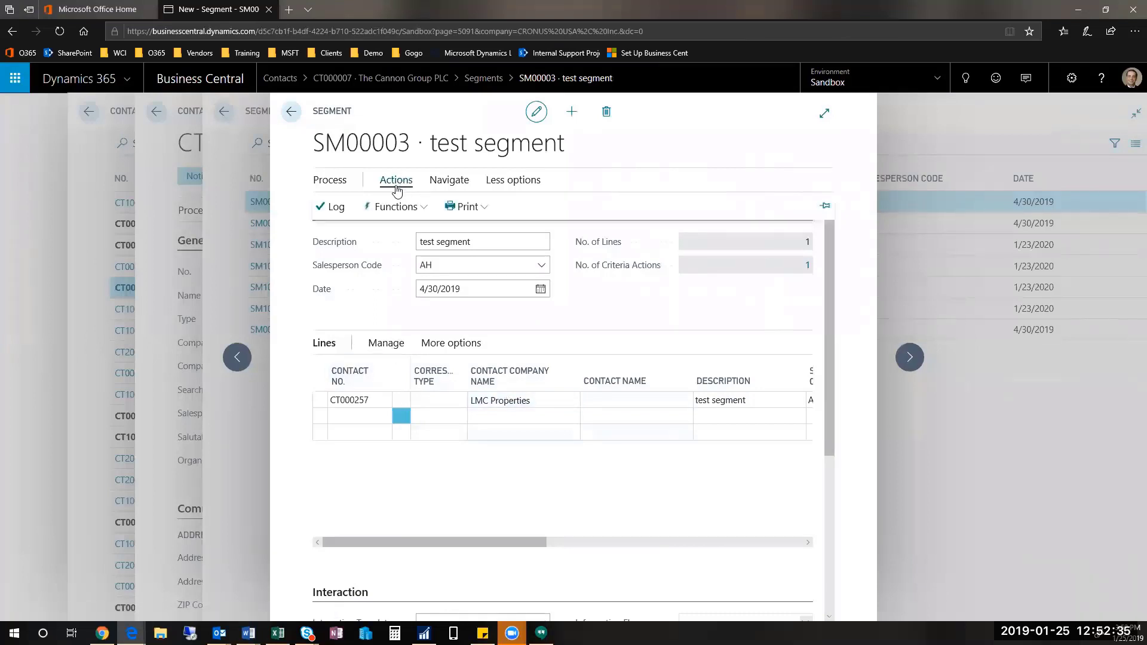
pyautogui.click(581, 491)
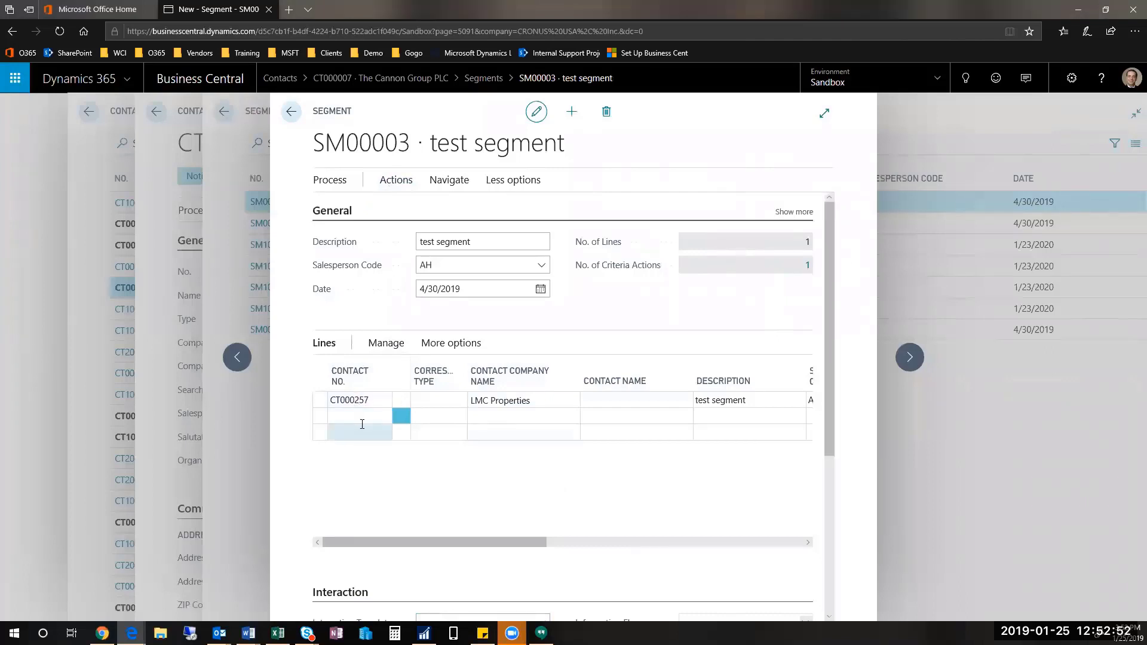
pyautogui.click(361, 421)
pyautogui.click(382, 416)
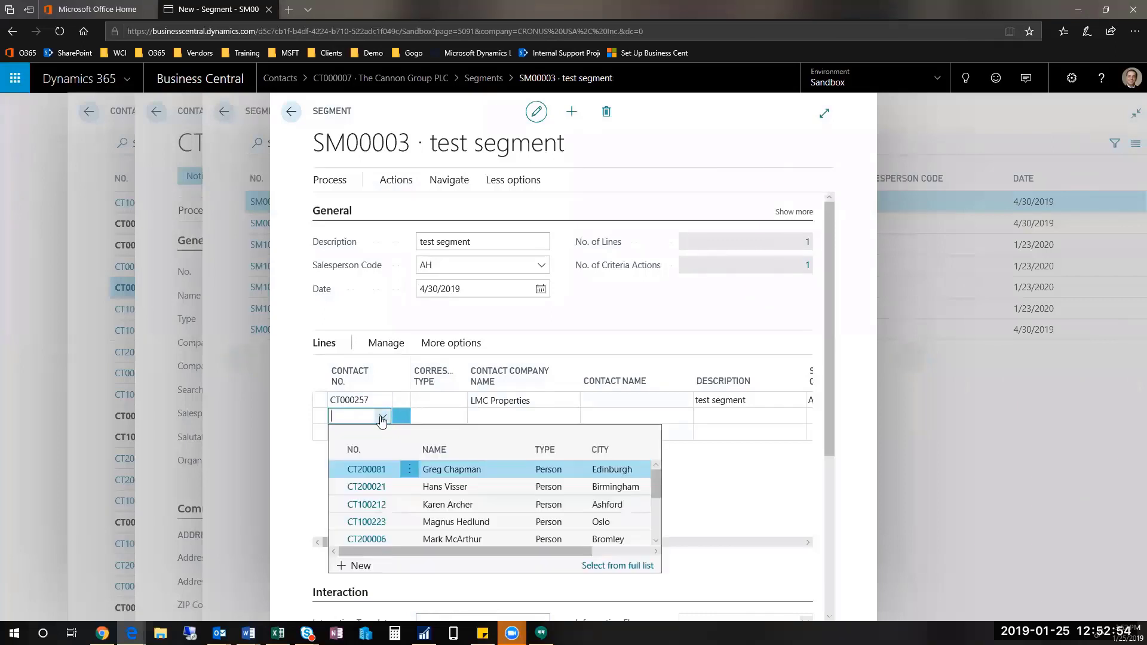
pyautogui.scroll(-2, 571, 524)
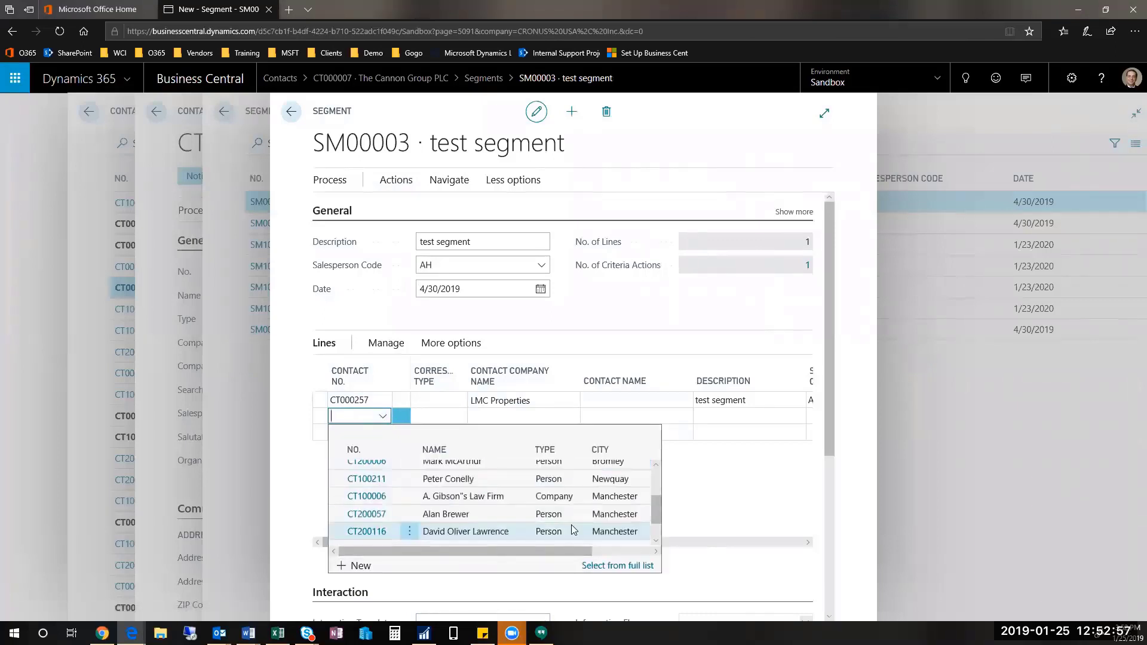
pyautogui.click(489, 515)
pyautogui.click(365, 434)
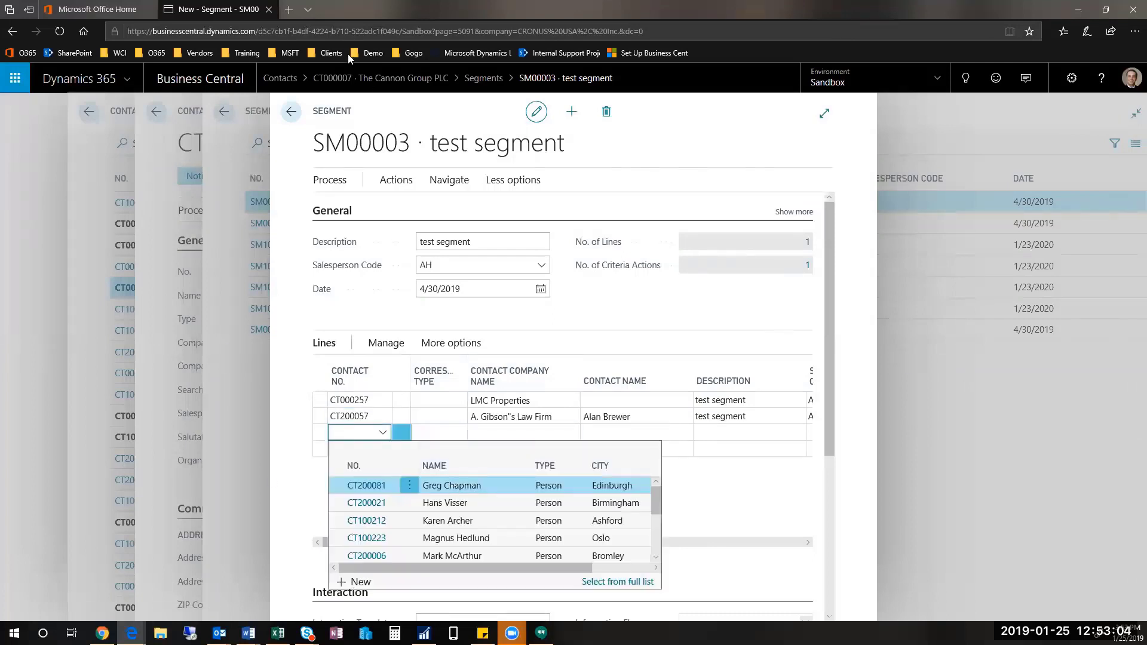
pyautogui.click(394, 181)
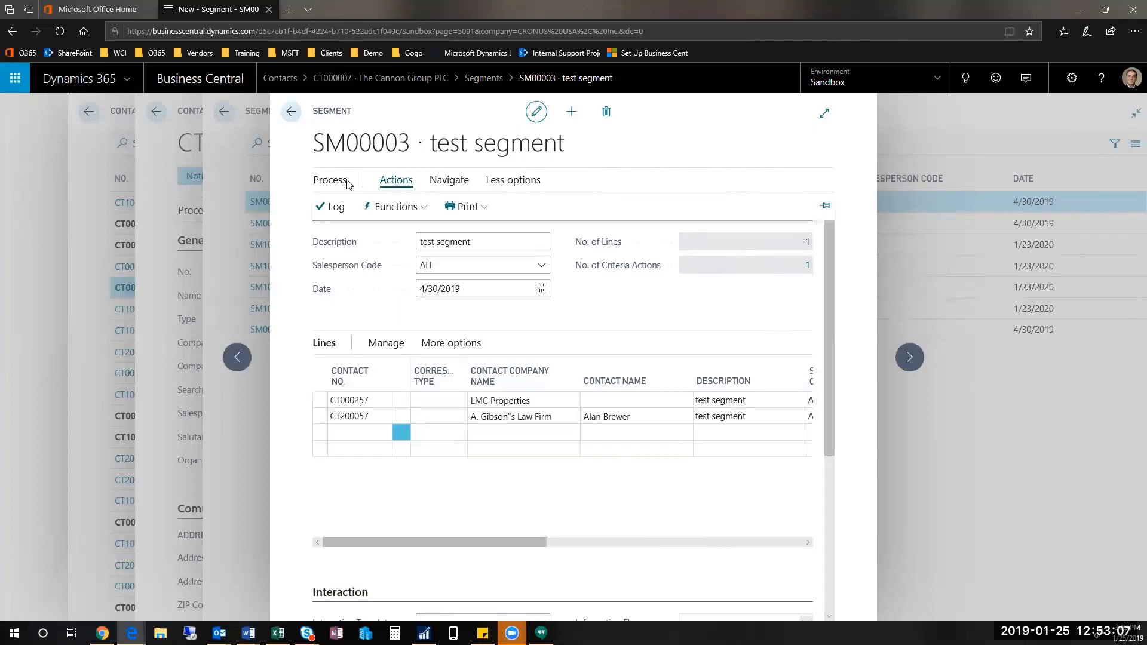
# Step: Add all contacts with salesperson code PS, bringing the segment to 40 lines
pyautogui.click(396, 208)
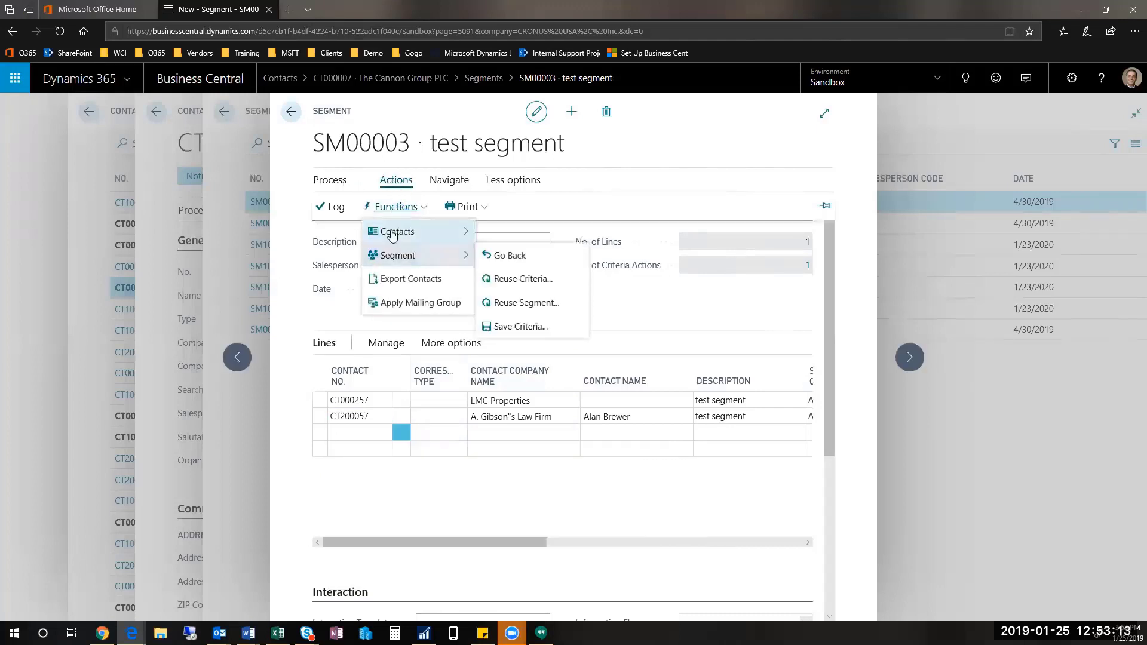
pyautogui.moveTo(404, 258)
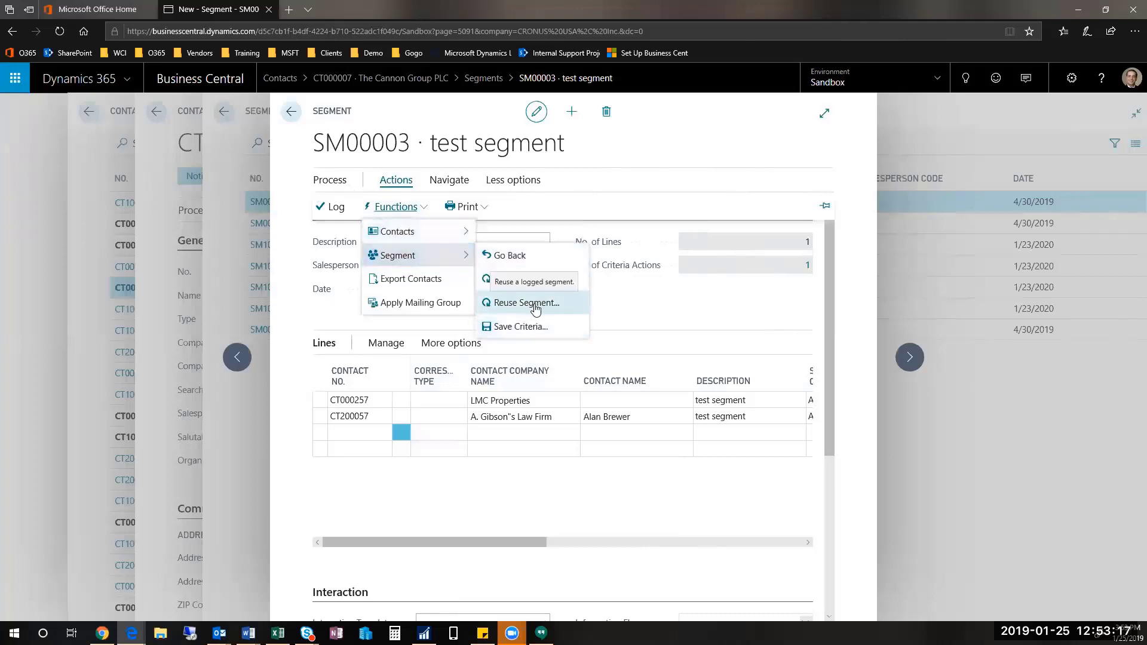
pyautogui.click(328, 182)
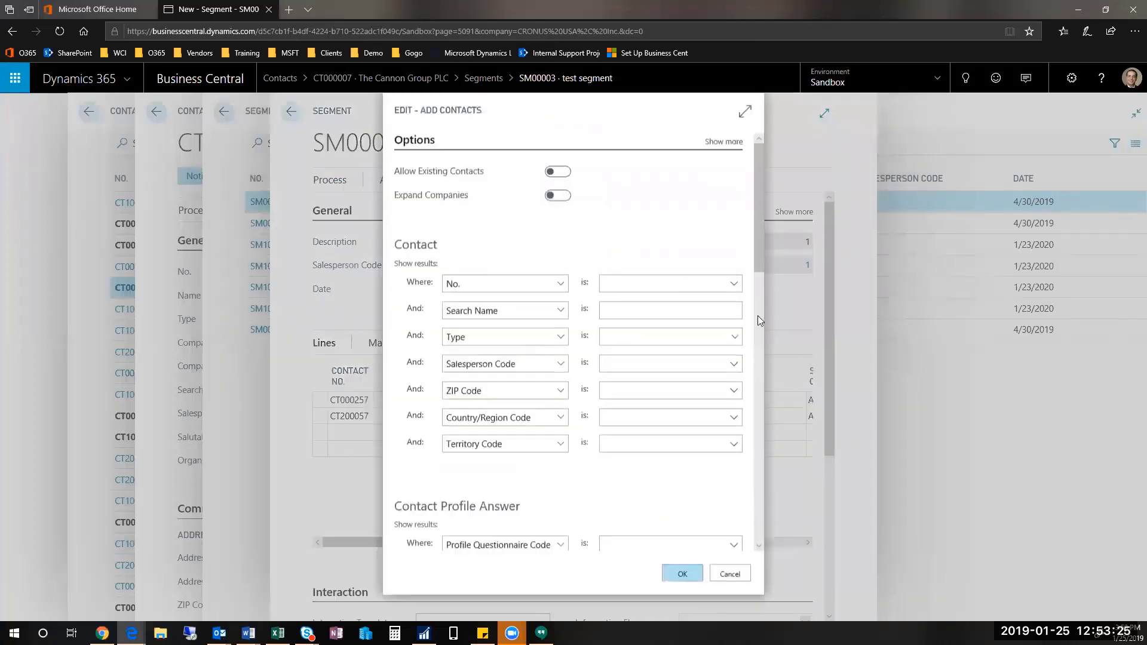
pyautogui.click(736, 363)
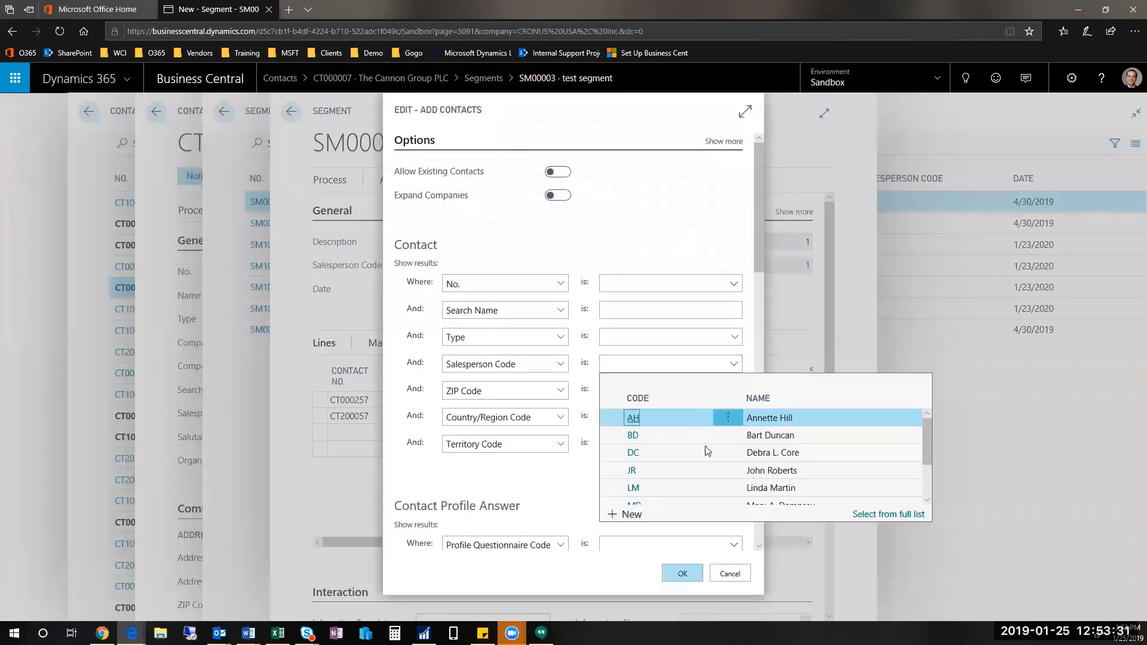
pyautogui.scroll(-1, 710, 461)
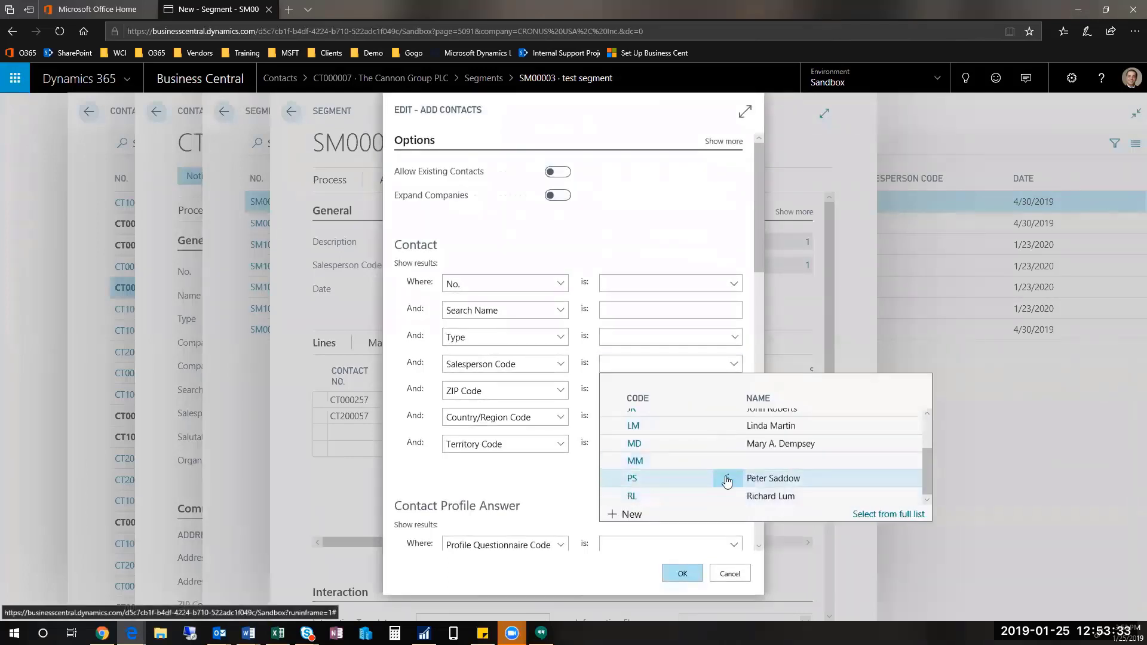
pyautogui.click(662, 480)
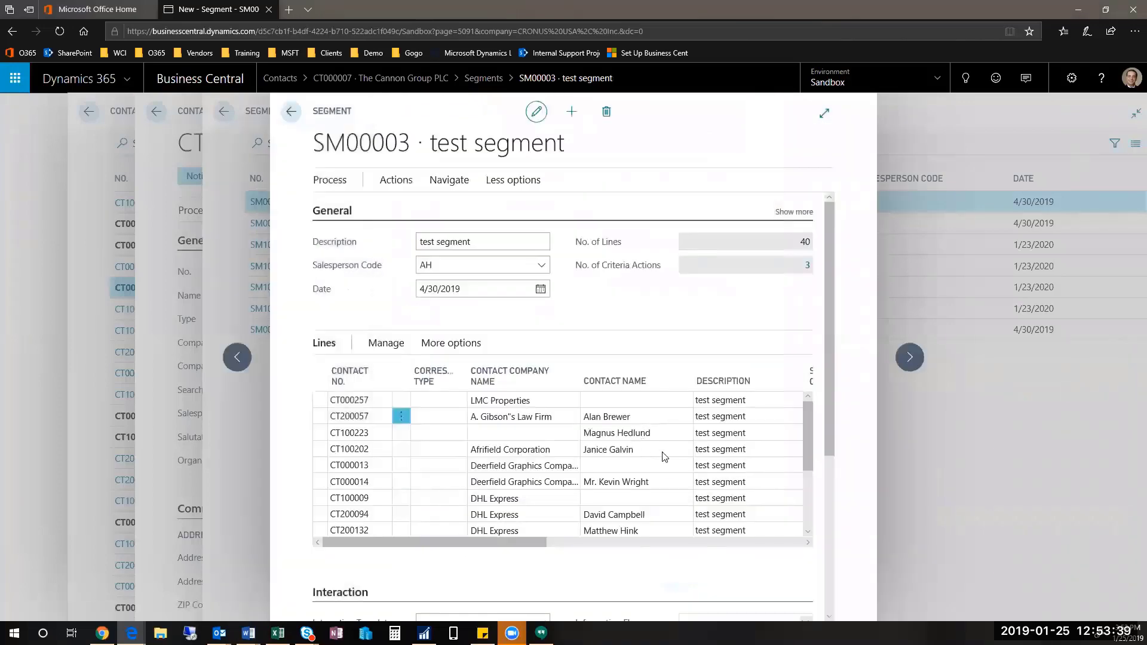
pyautogui.scroll(-2, 662, 455)
pyautogui.scroll(3, 658, 466)
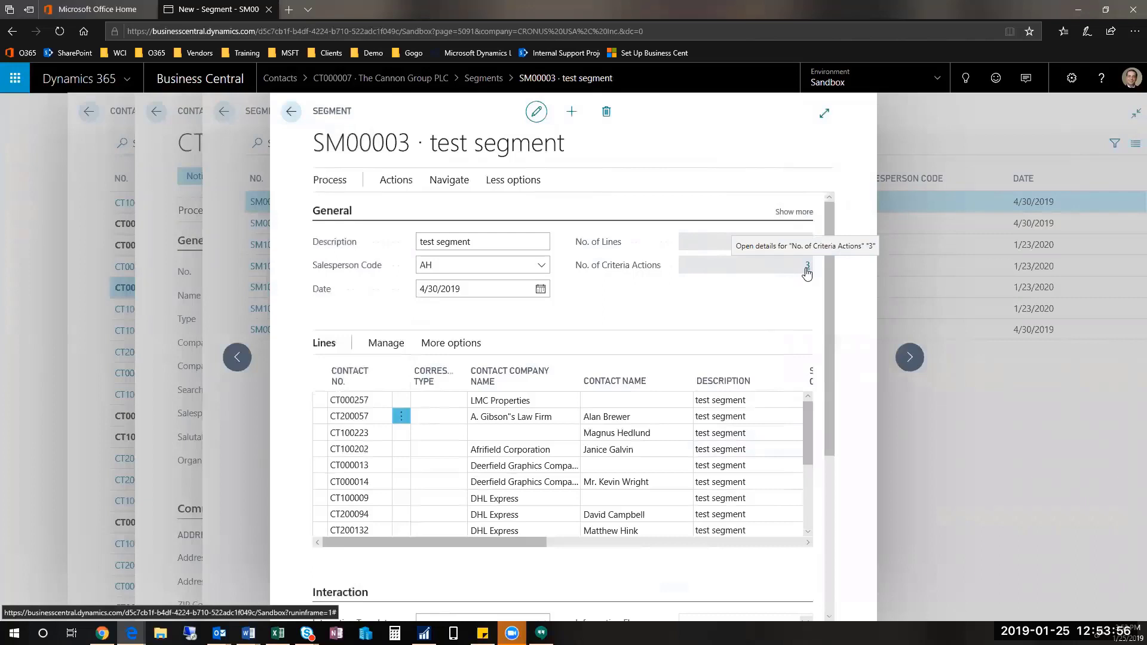
pyautogui.click(809, 267)
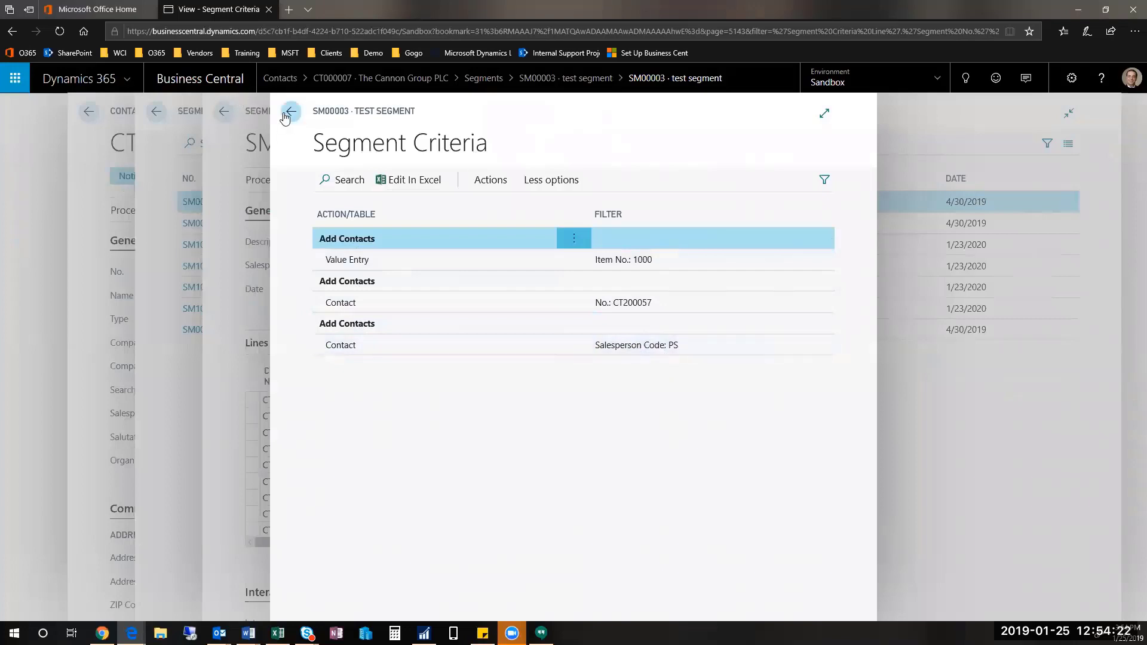
pyautogui.click(285, 118)
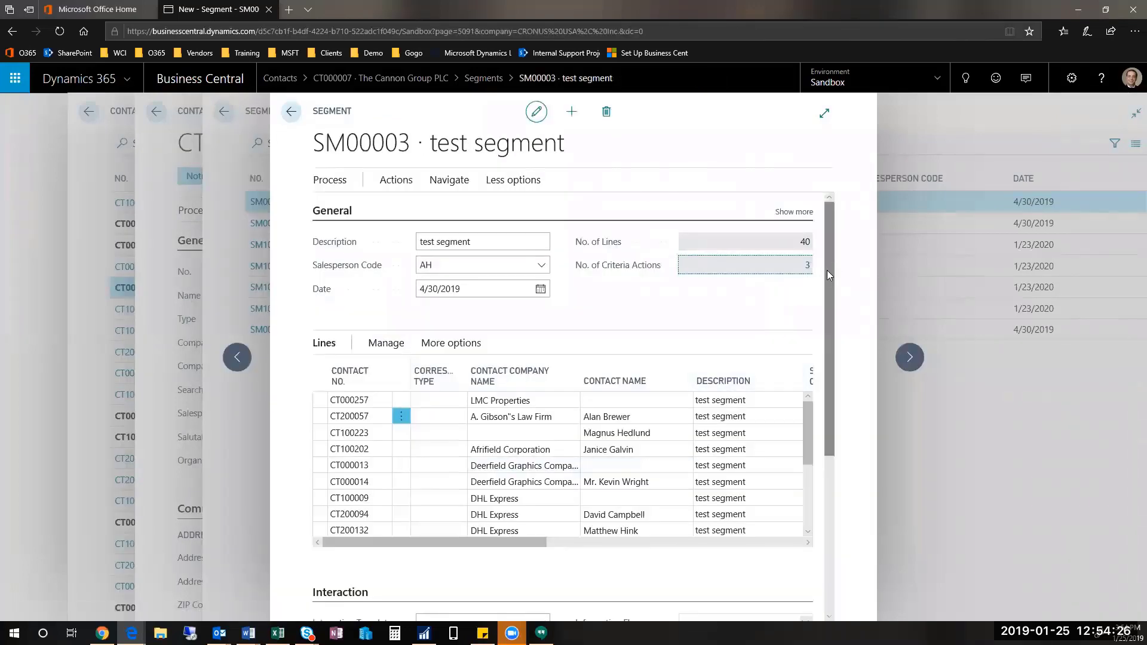
# Step: Set interaction template GOLF on the segment and apply it to all lines
pyautogui.moveTo(826, 270); pyautogui.dragTo(826, 465)
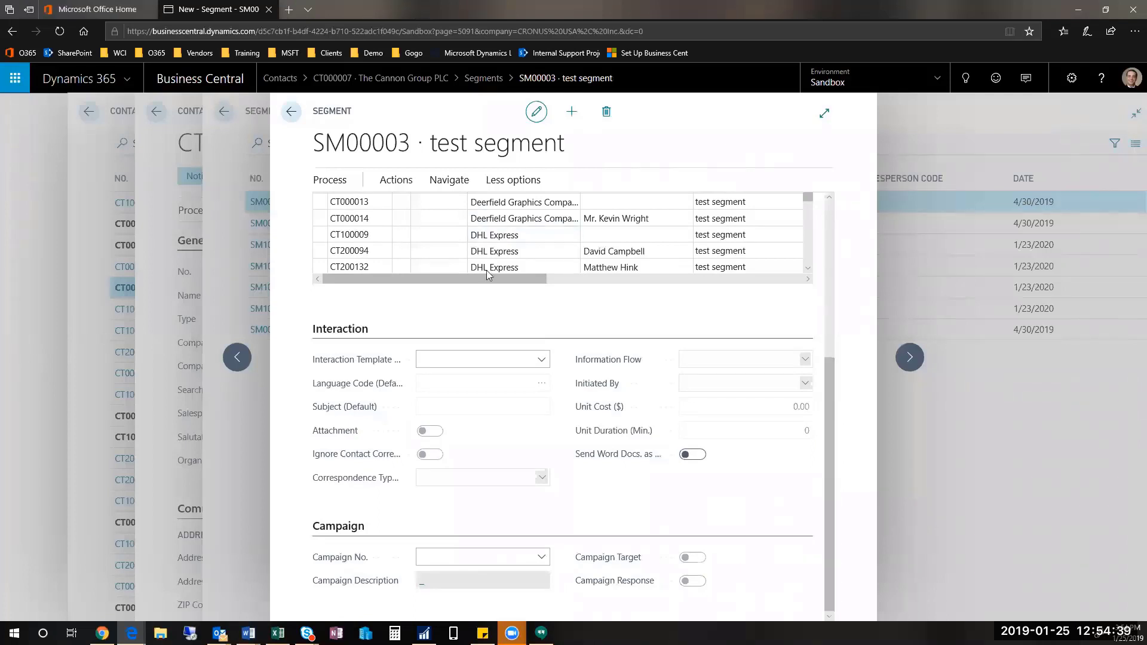
pyautogui.click(542, 360)
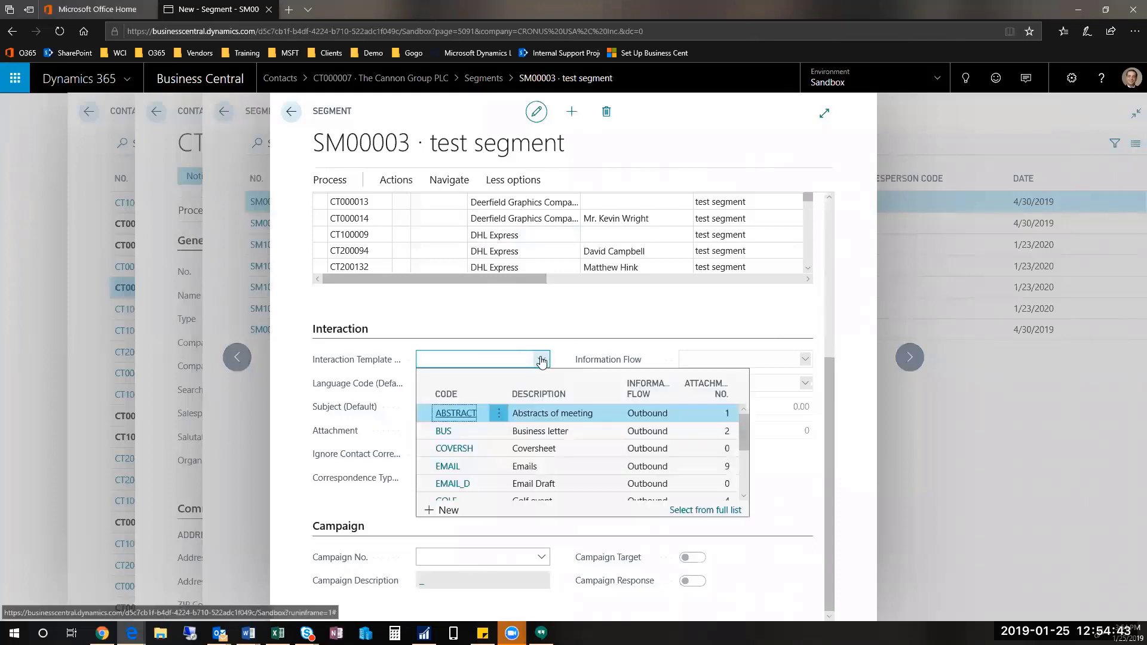
pyautogui.scroll(-3, 557, 447)
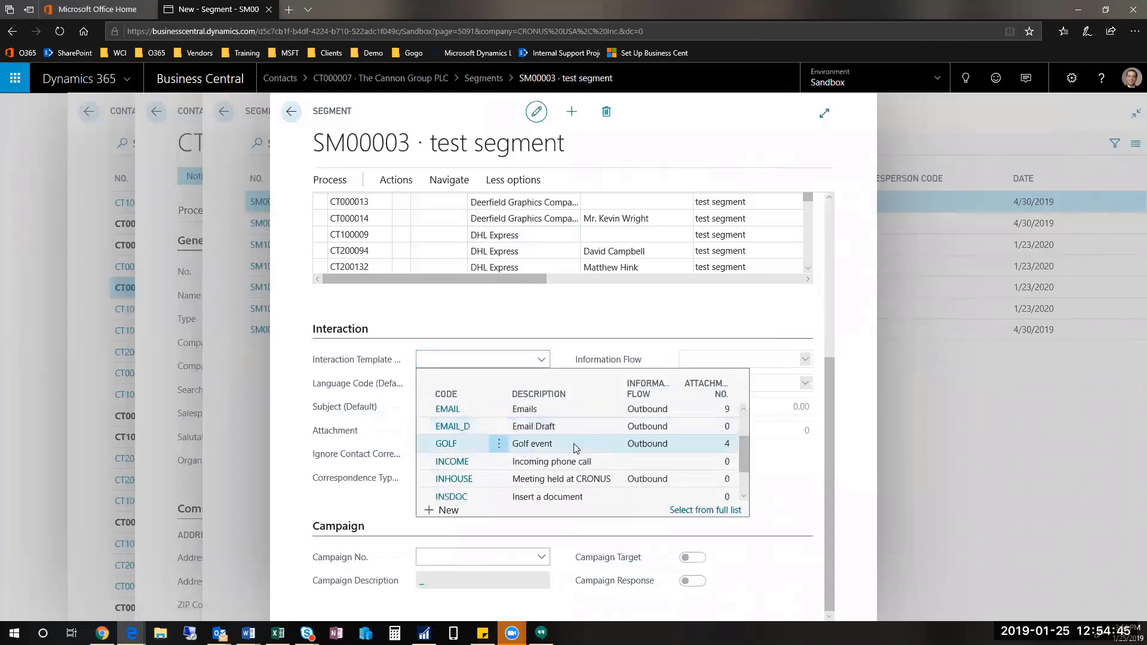
pyautogui.click(575, 448)
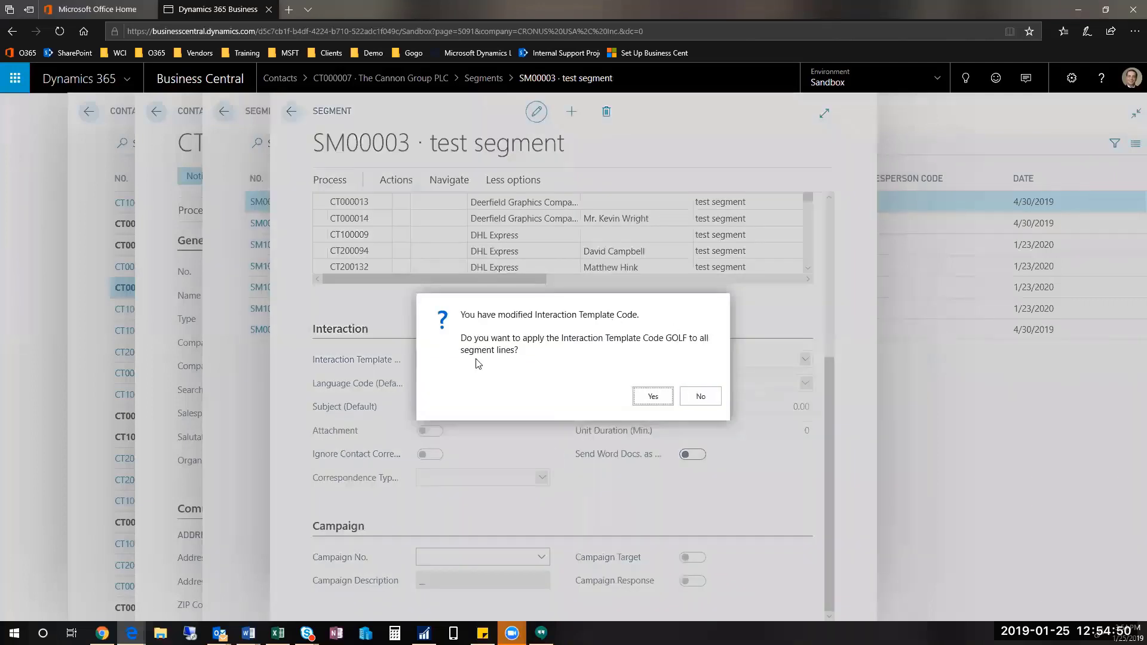
pyautogui.click(711, 398)
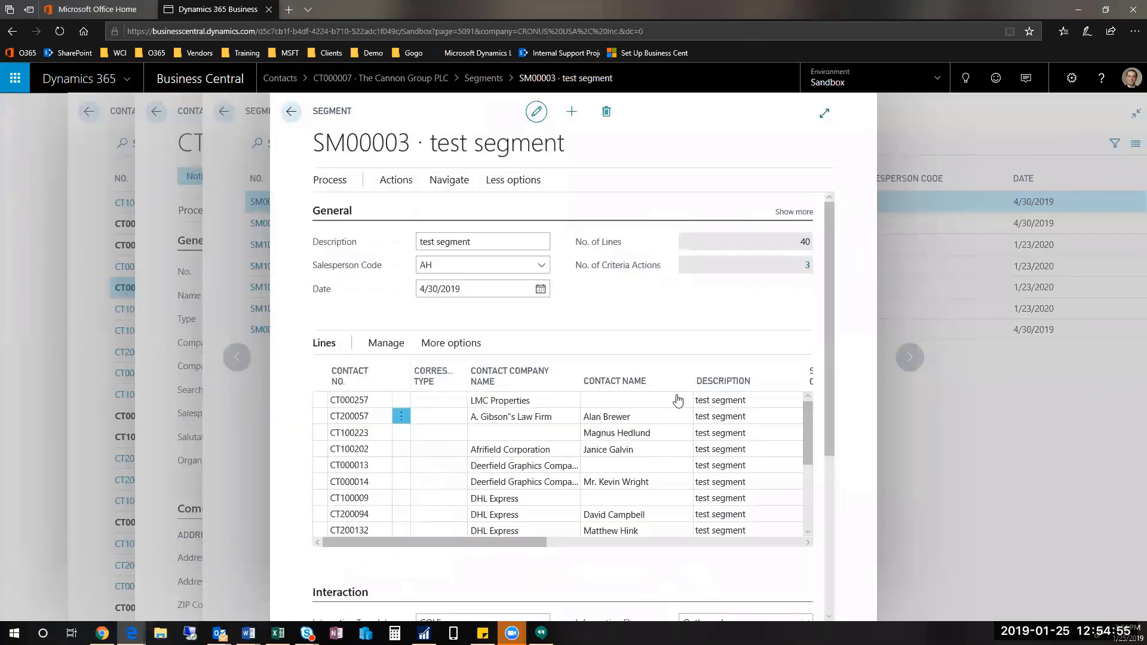
# Step: Assign campaign CP1002 Event to the segment
pyautogui.scroll(-4, 834, 493)
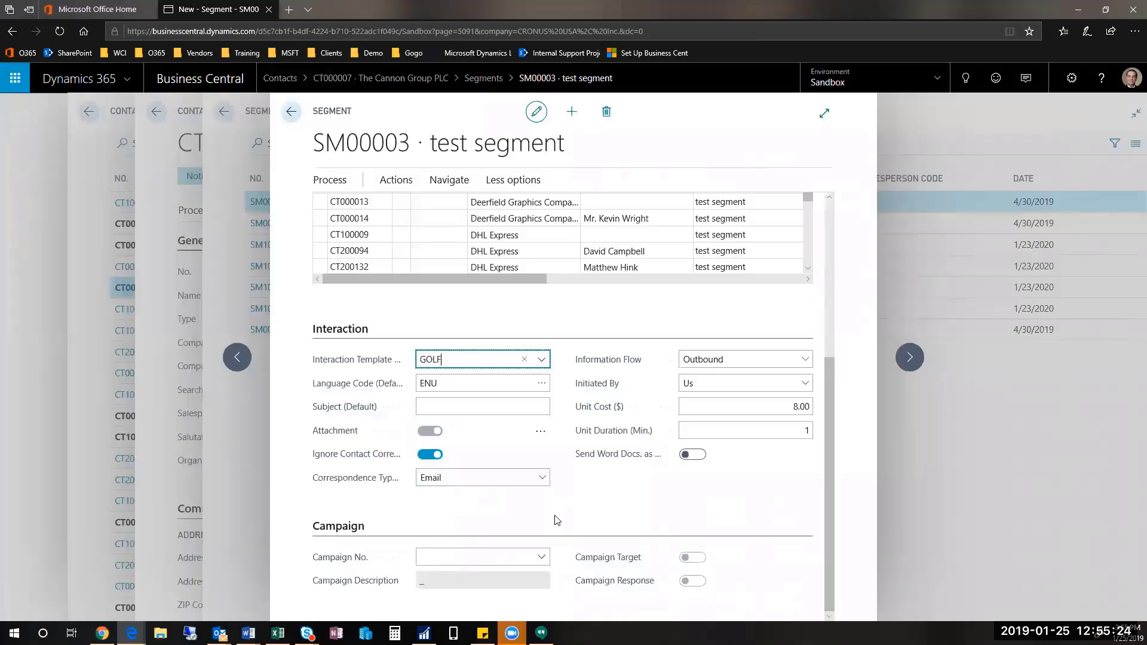
pyautogui.click(541, 560)
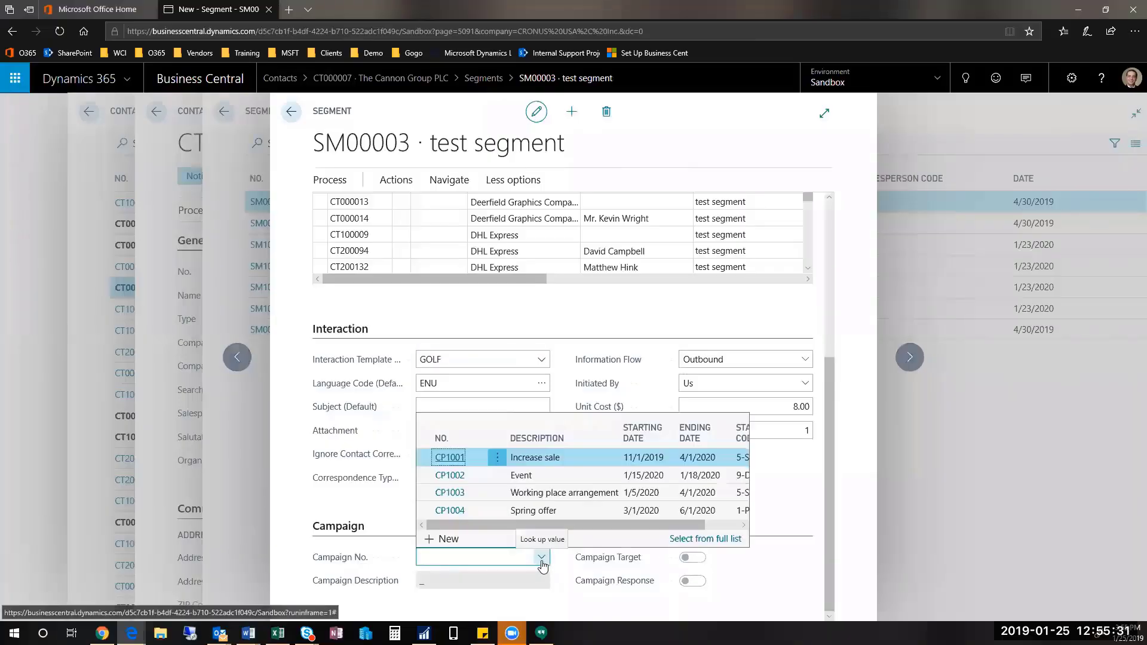
pyautogui.click(569, 476)
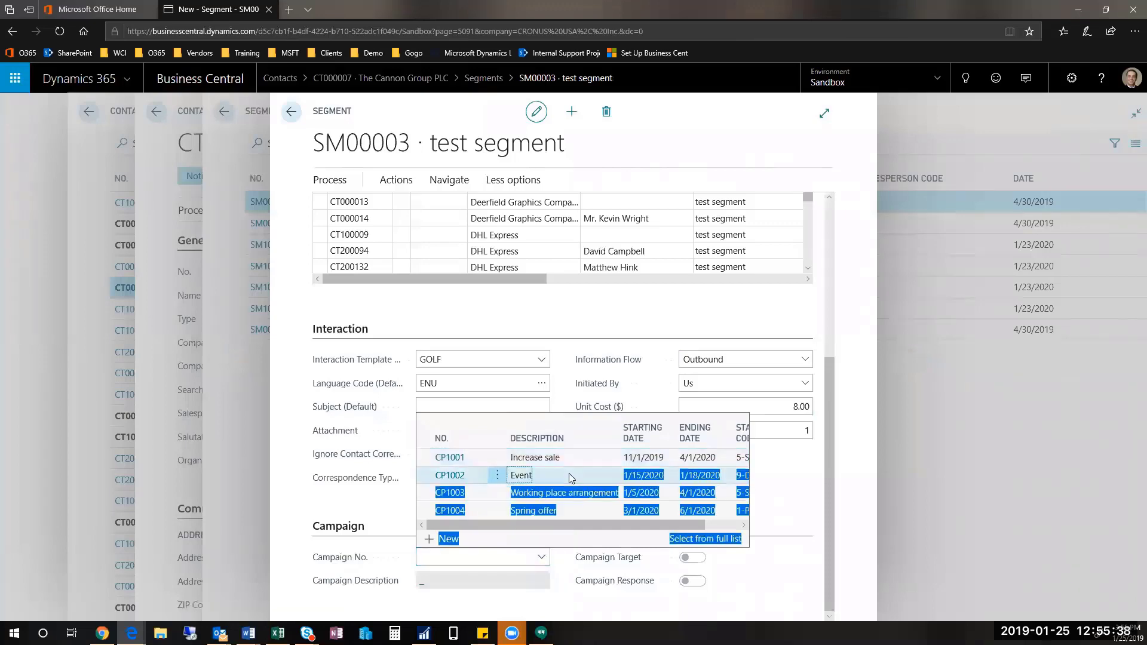
pyautogui.scroll(-4, 828, 598)
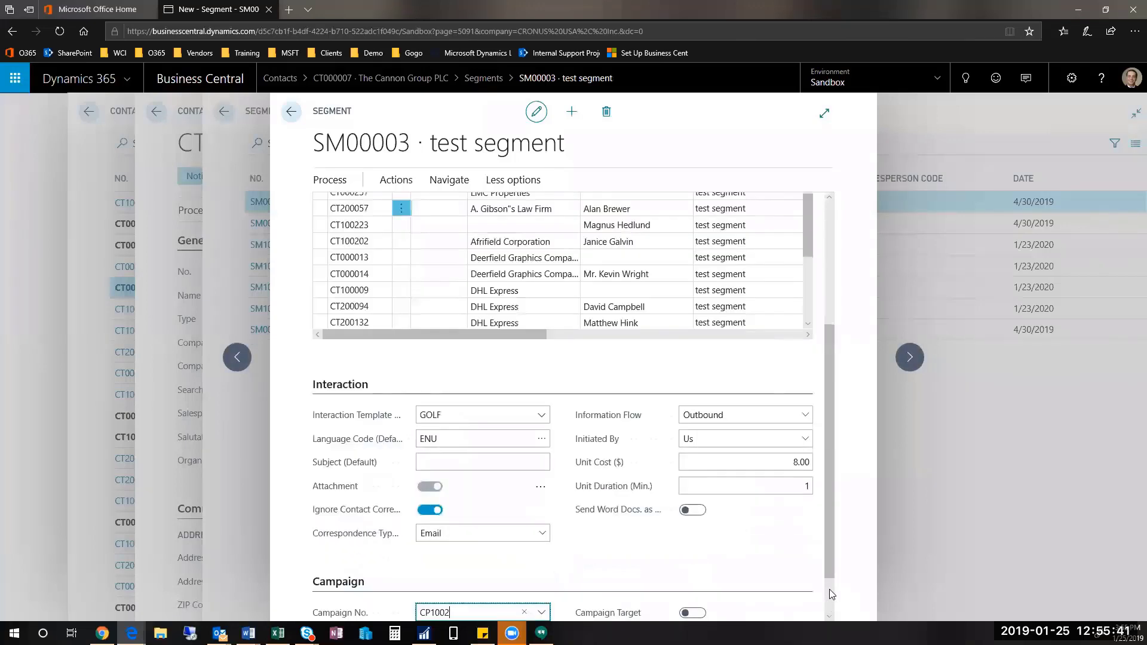